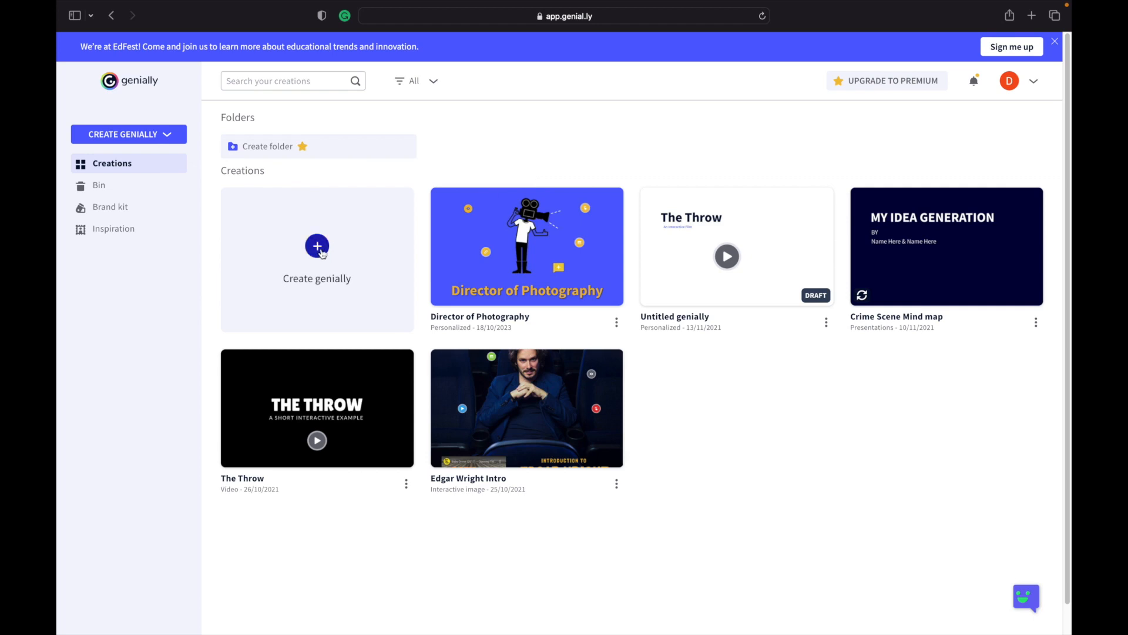
Start a new blank creation using the Presentation format (1200 x 675 px).
click(167, 136)
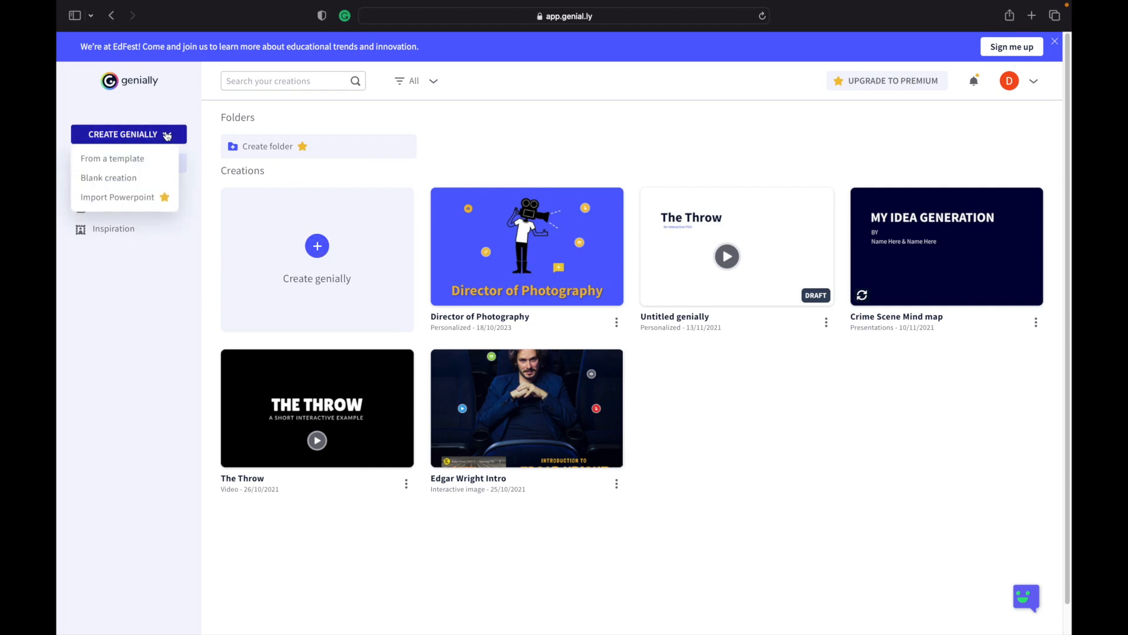
click(123, 180)
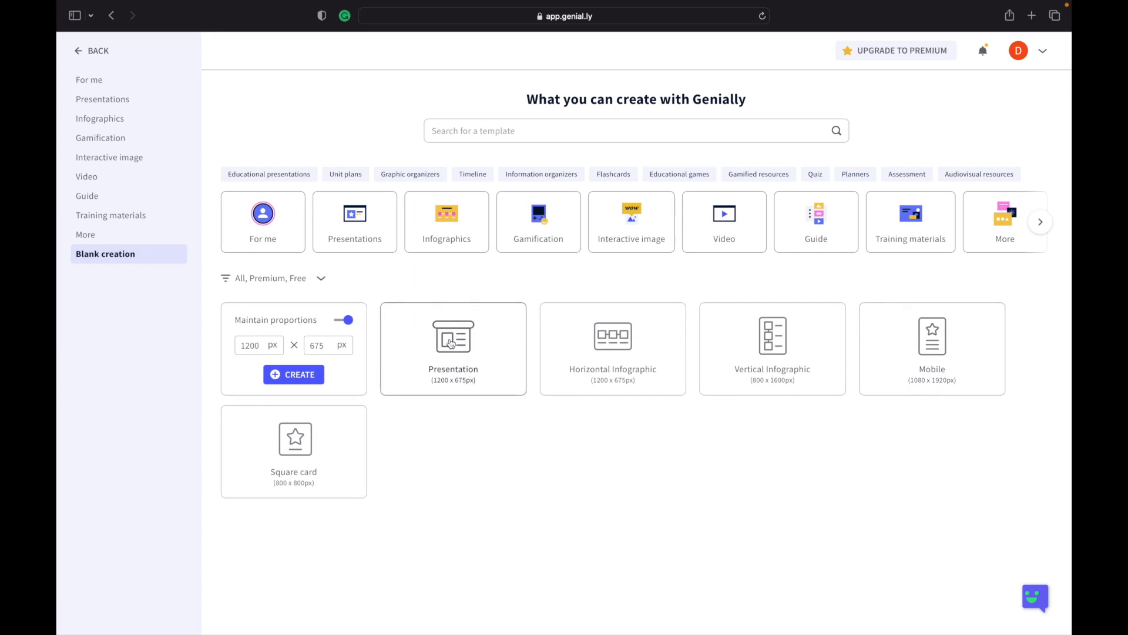
click(451, 344)
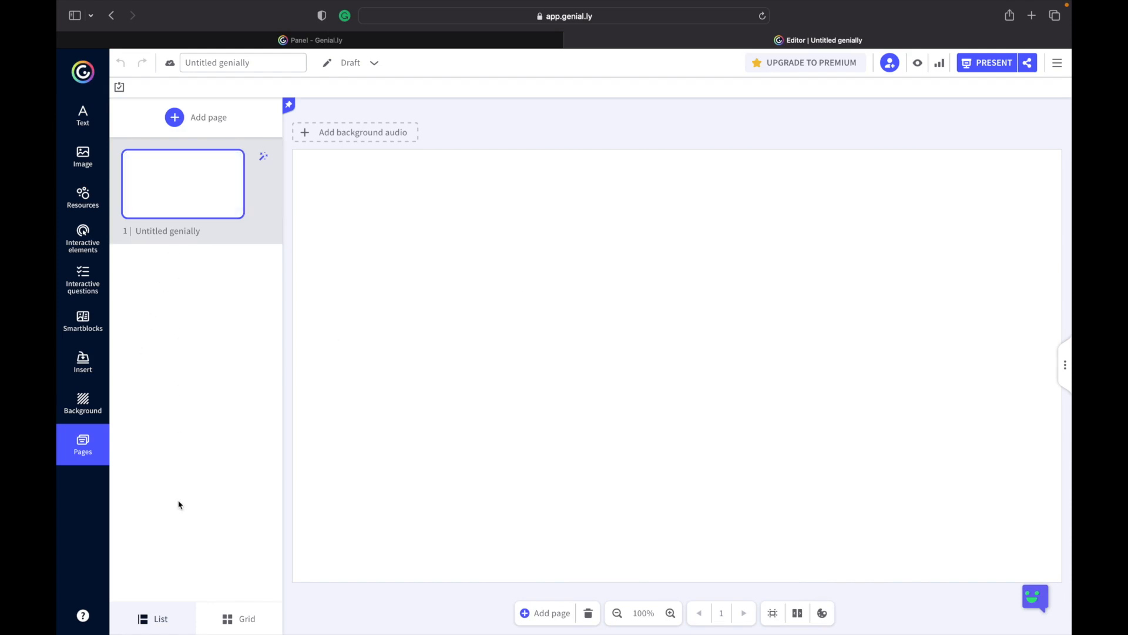
Add a blank page to the presentation.
click(178, 119)
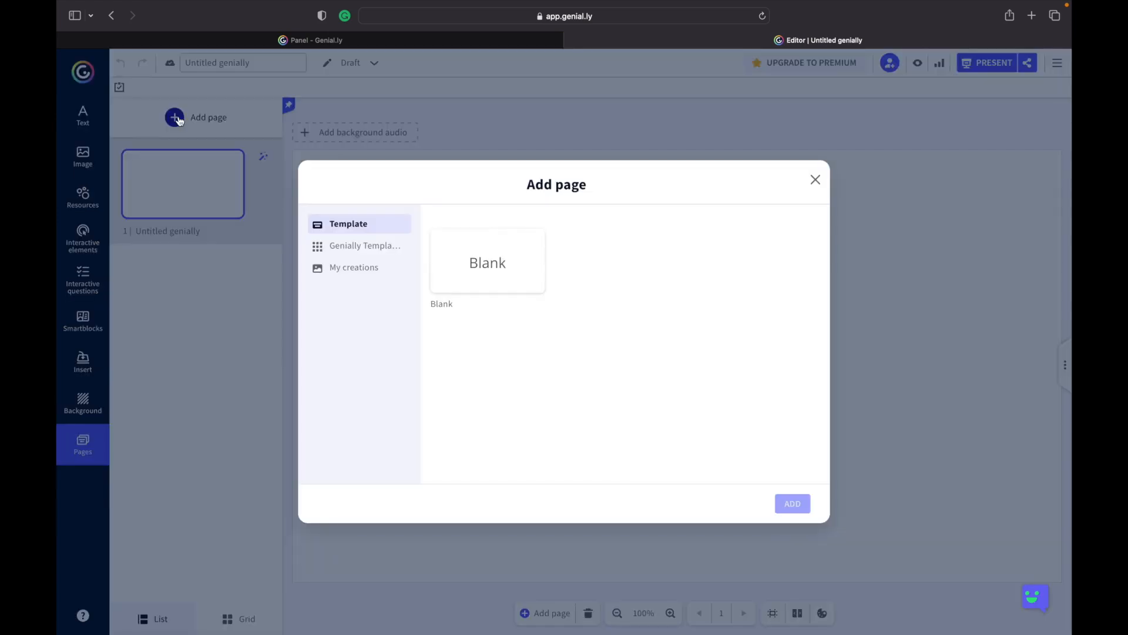
click(495, 265)
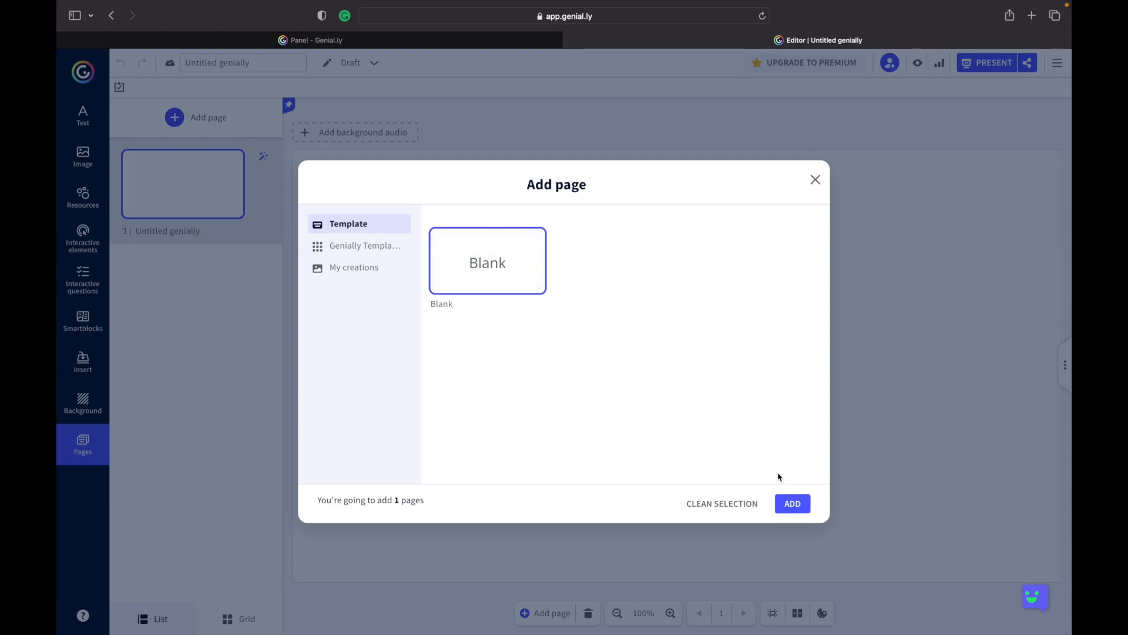
click(794, 504)
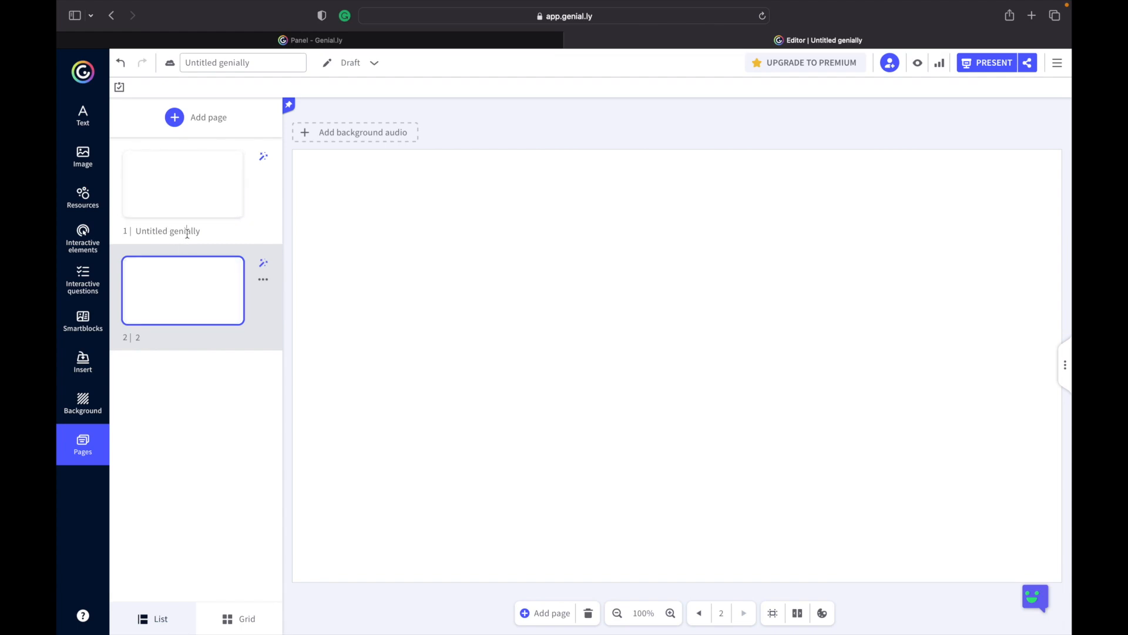
Rename the first page as Page 1 and the second page as PGE 2.
drag(203, 231, 135, 231)
text(PGE)
click(127, 405)
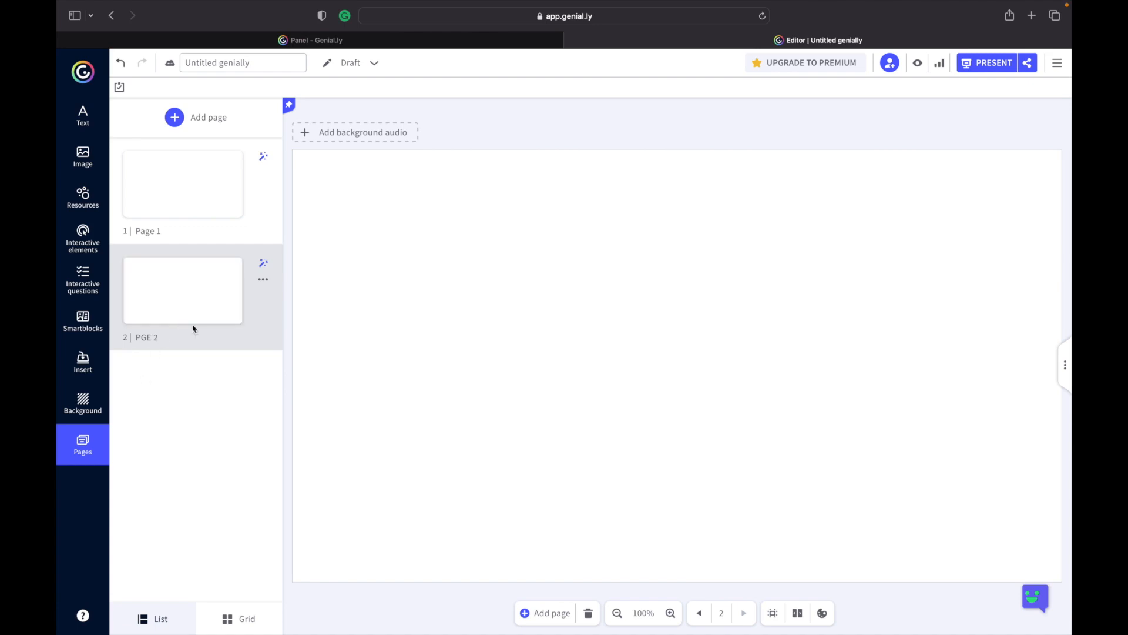
On page 1, apply the blue, yellow and light grey suggested palette as the document colors.
click(194, 195)
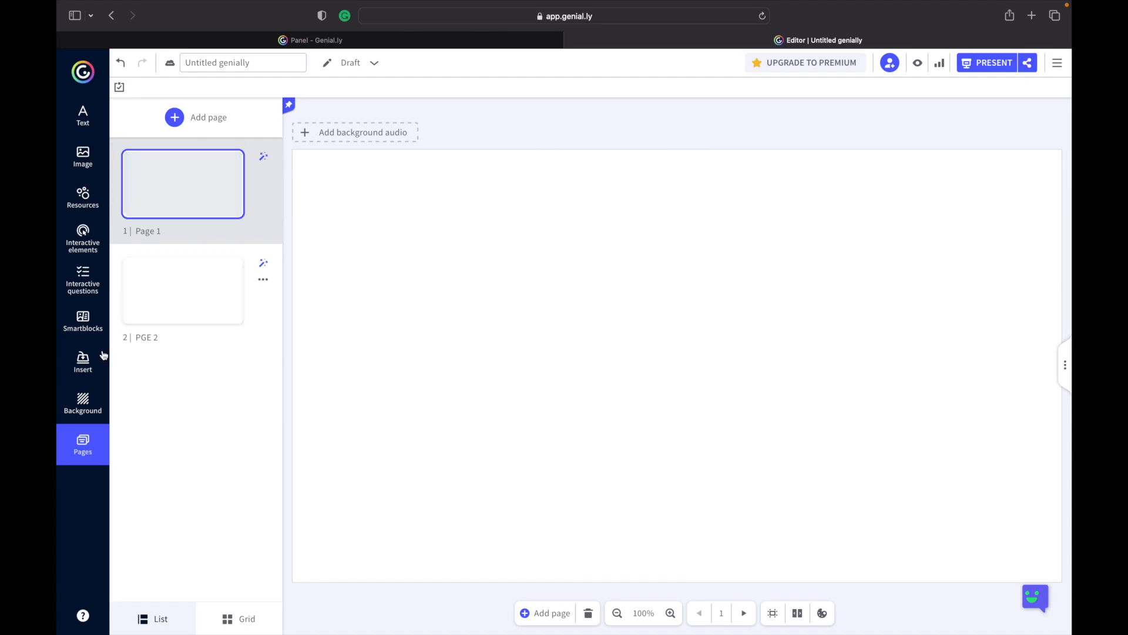
click(84, 405)
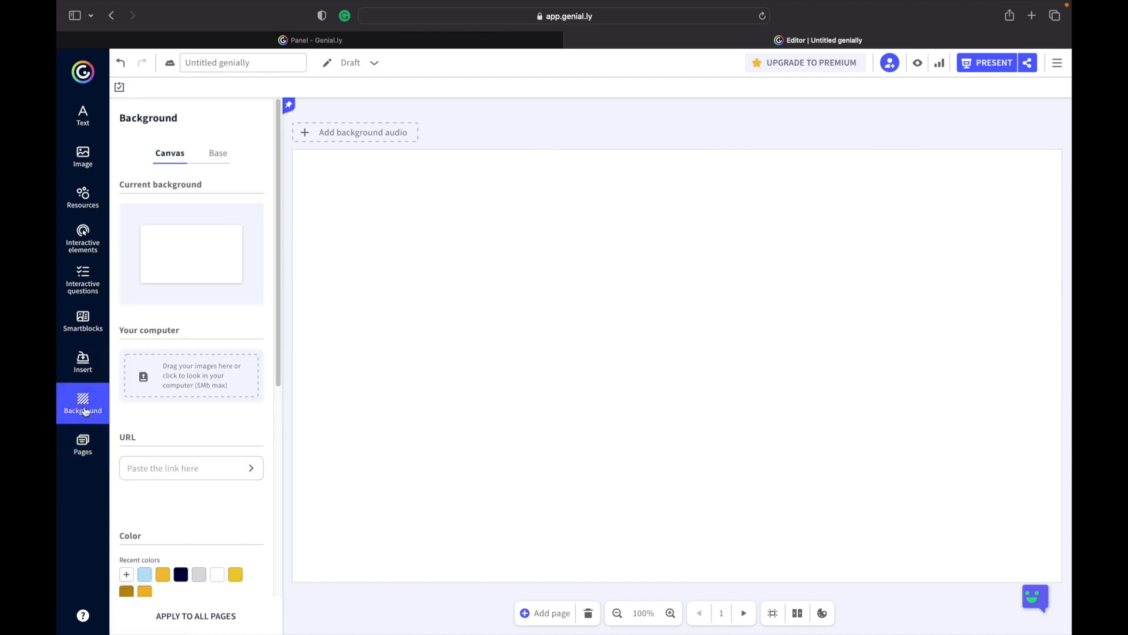
click(823, 613)
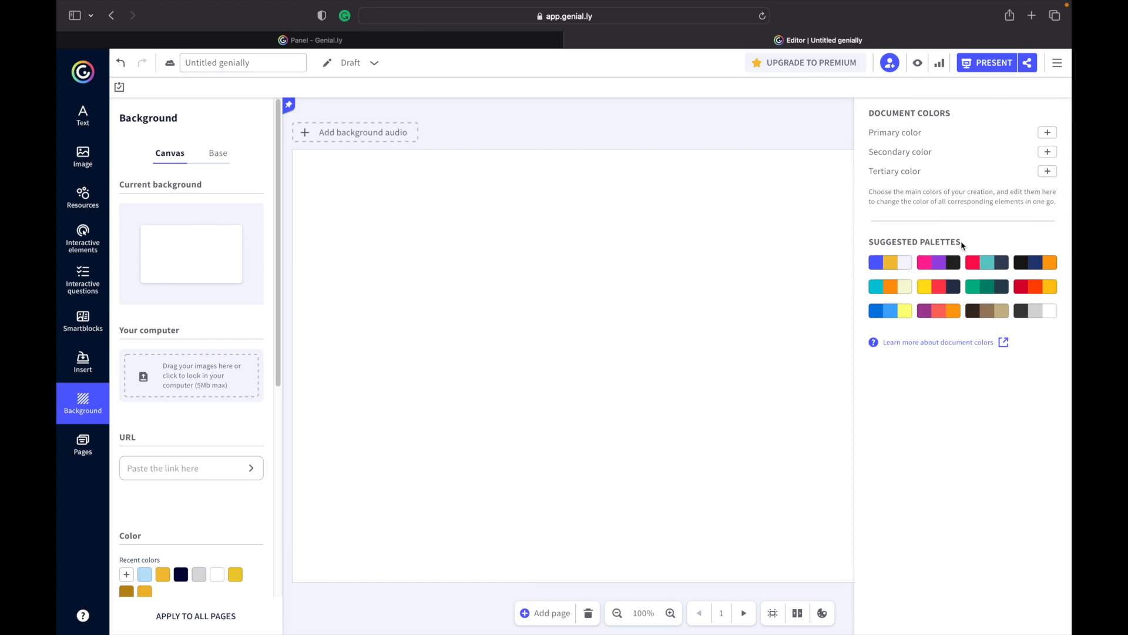
click(894, 268)
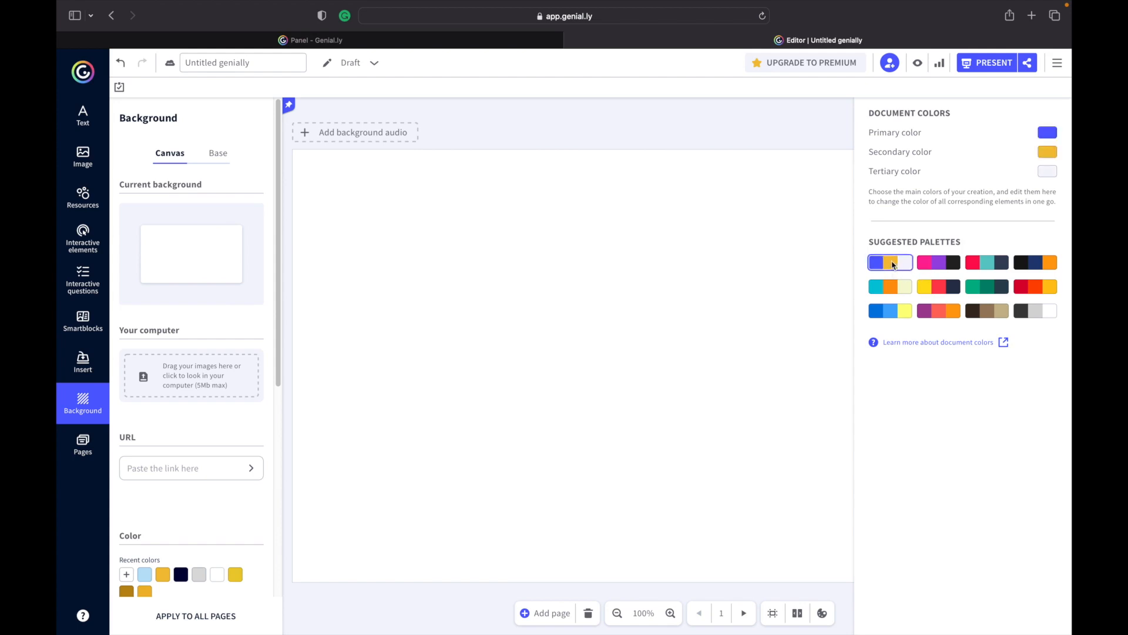
click(679, 345)
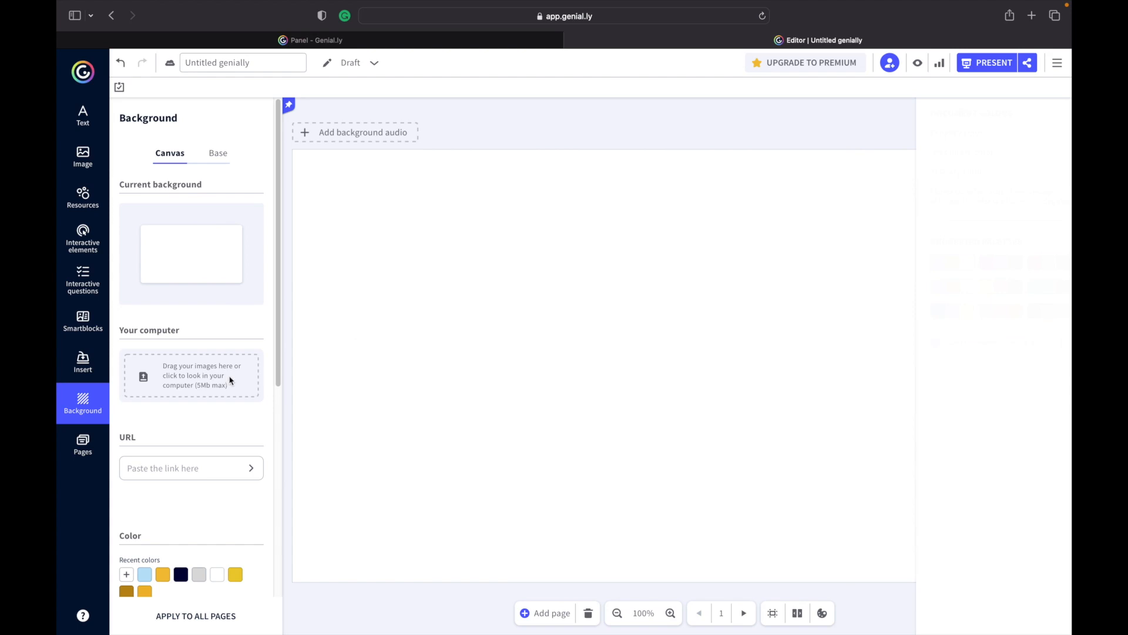
Set page 1's background to the primary blue document color.
scroll(230, 380, down, 5)
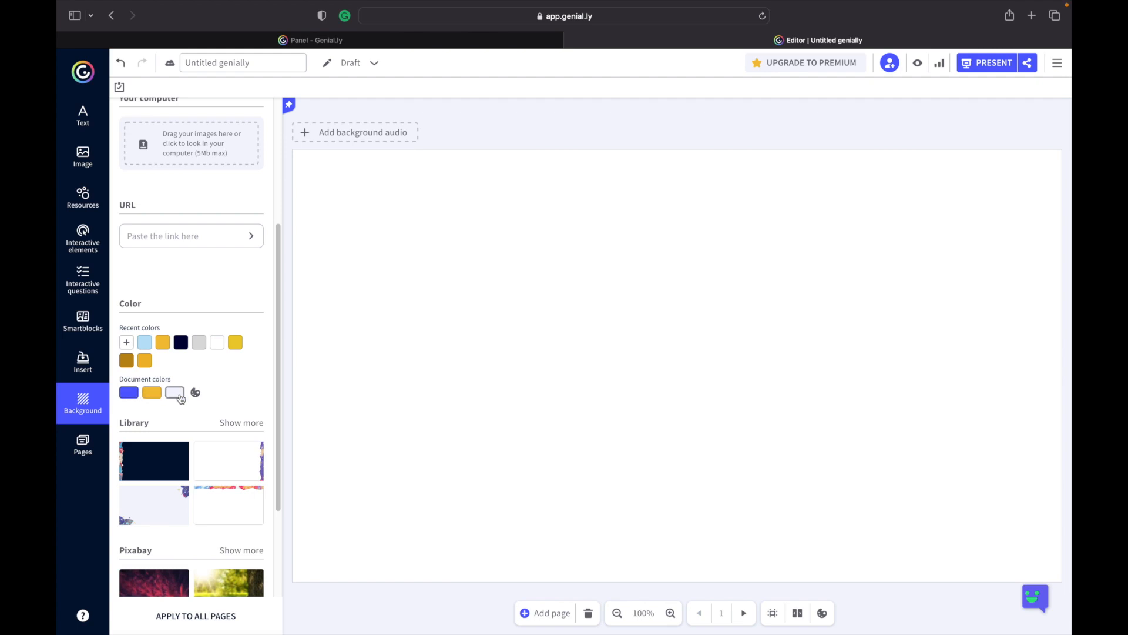
click(130, 393)
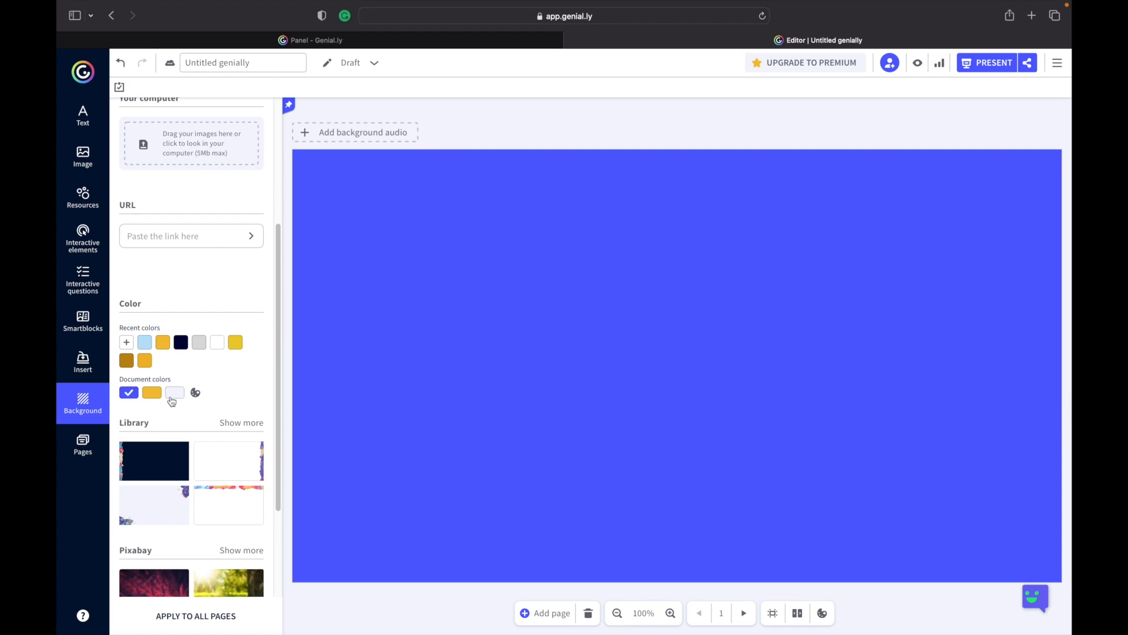
Try the yellow, light grey and starry-sky Pixabay backgrounds, then return to the blue background.
click(153, 393)
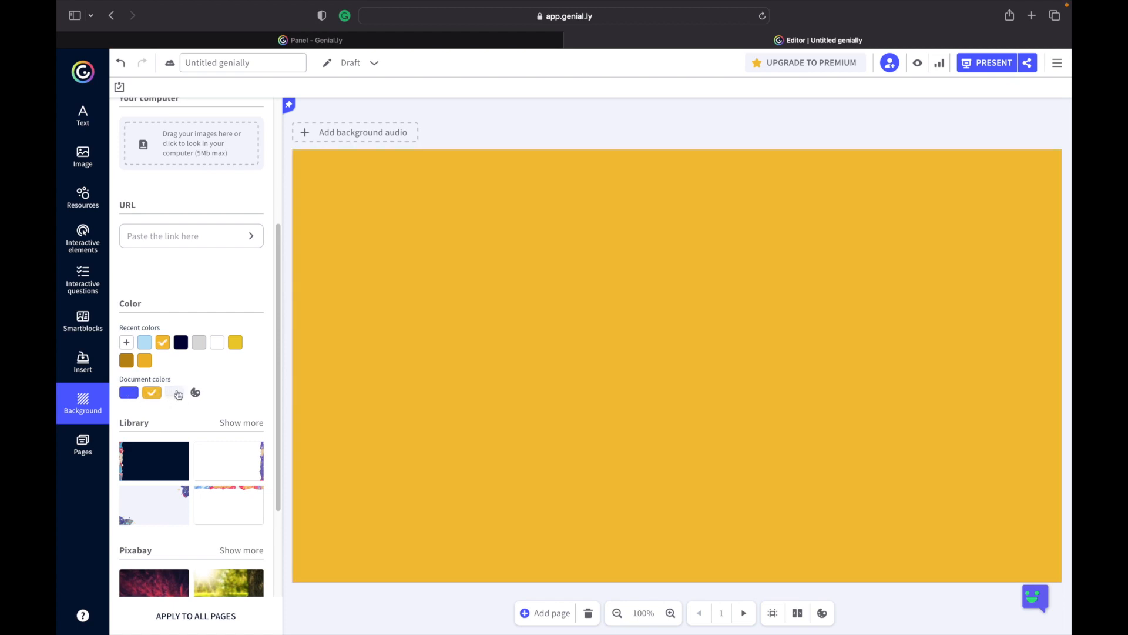
click(176, 394)
click(129, 393)
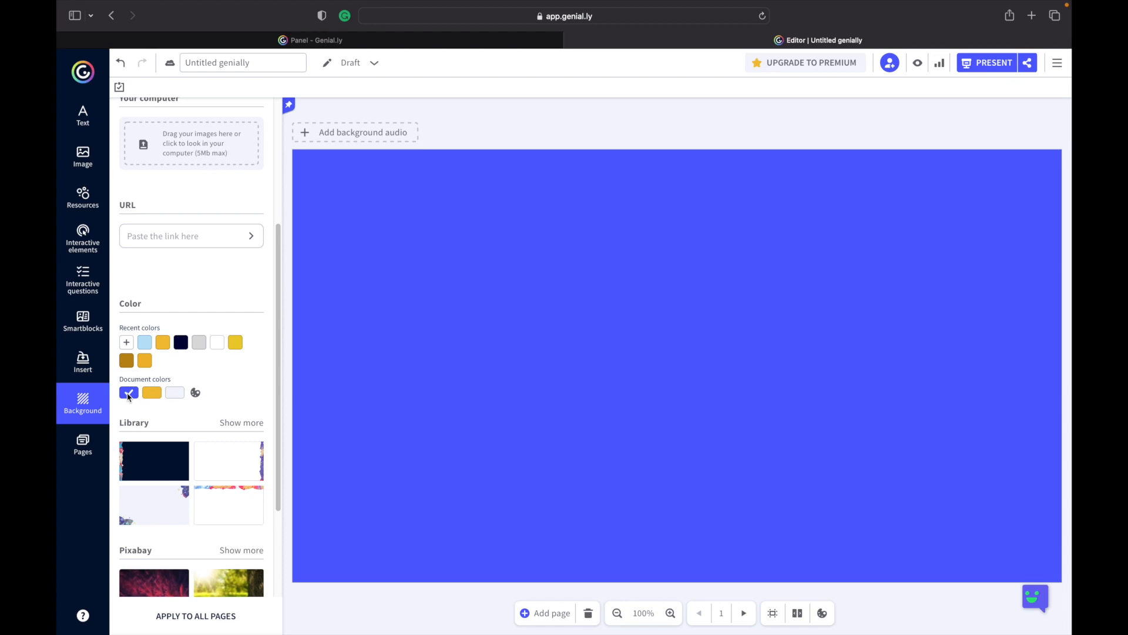
scroll(194, 353, down, 4)
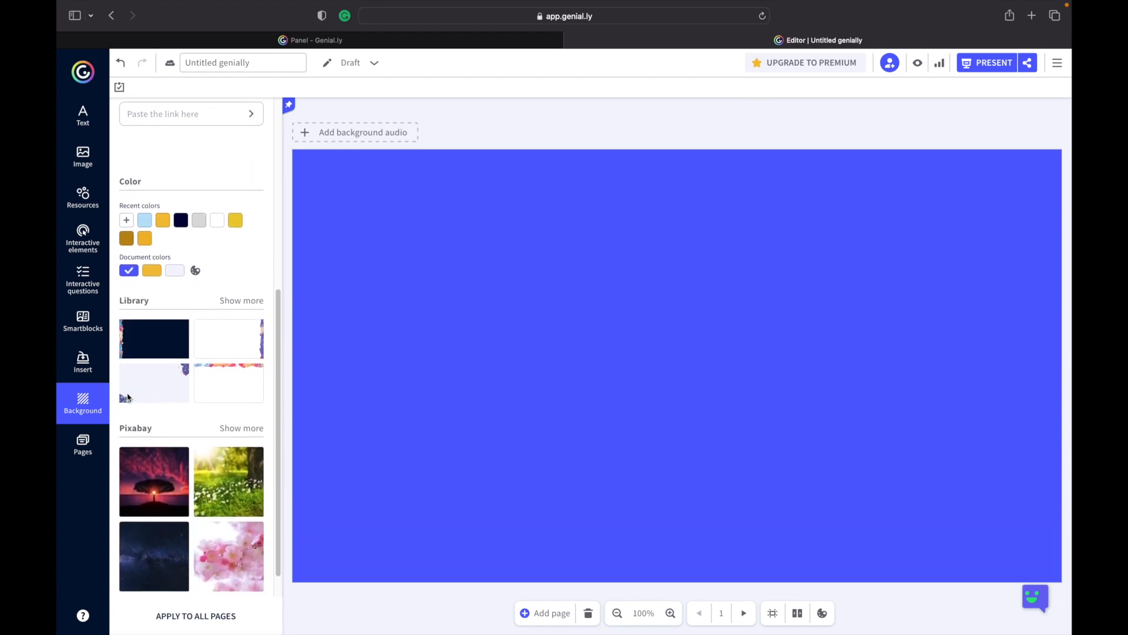
click(166, 552)
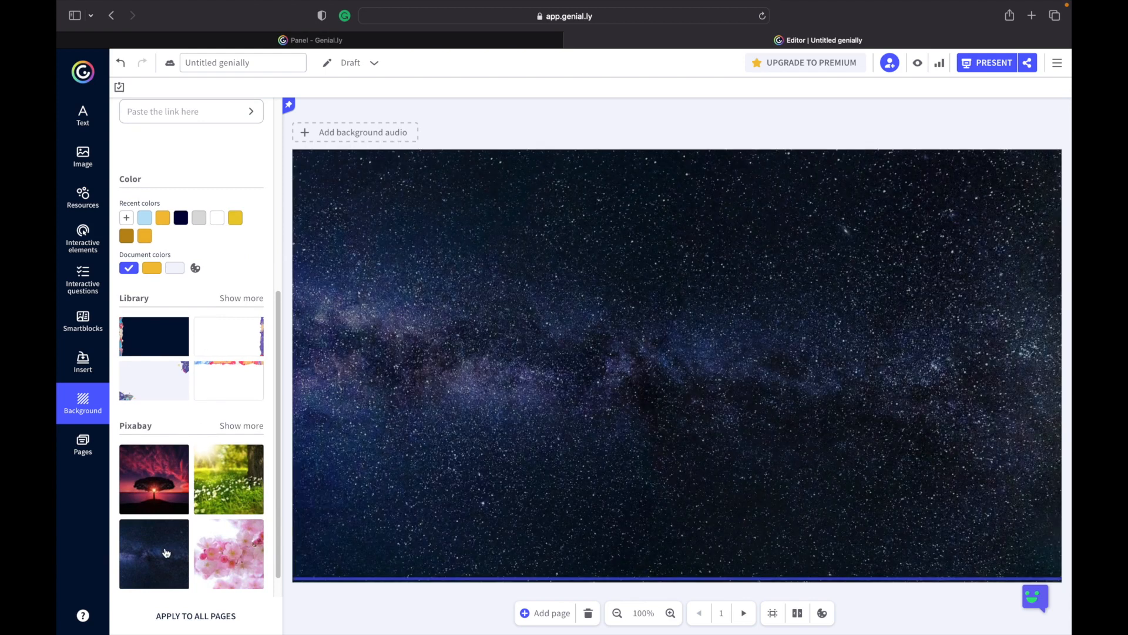
click(132, 269)
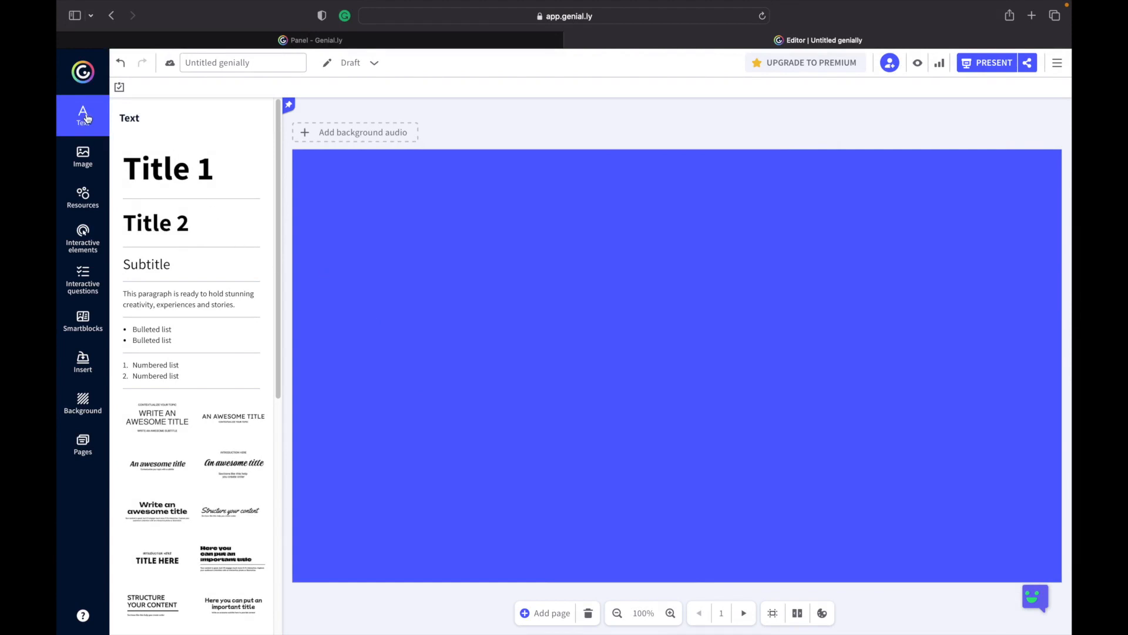
Insert a Title 1 text box onto page 1.
scroll(189, 335, down, 5)
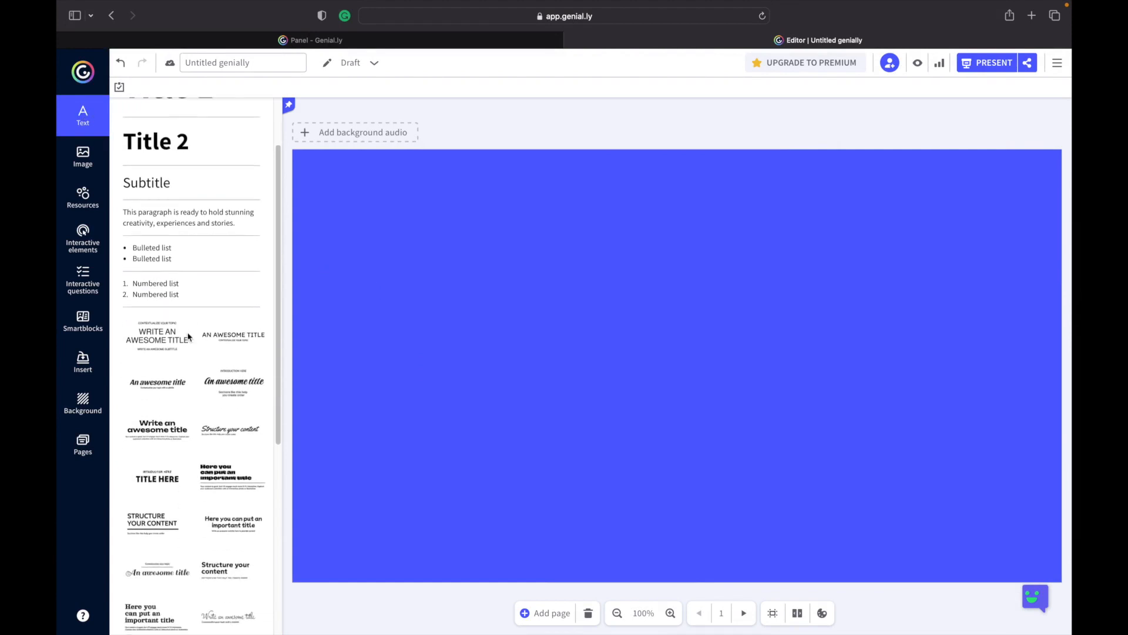
scroll(188, 336, down, 3)
scroll(188, 336, up, 8)
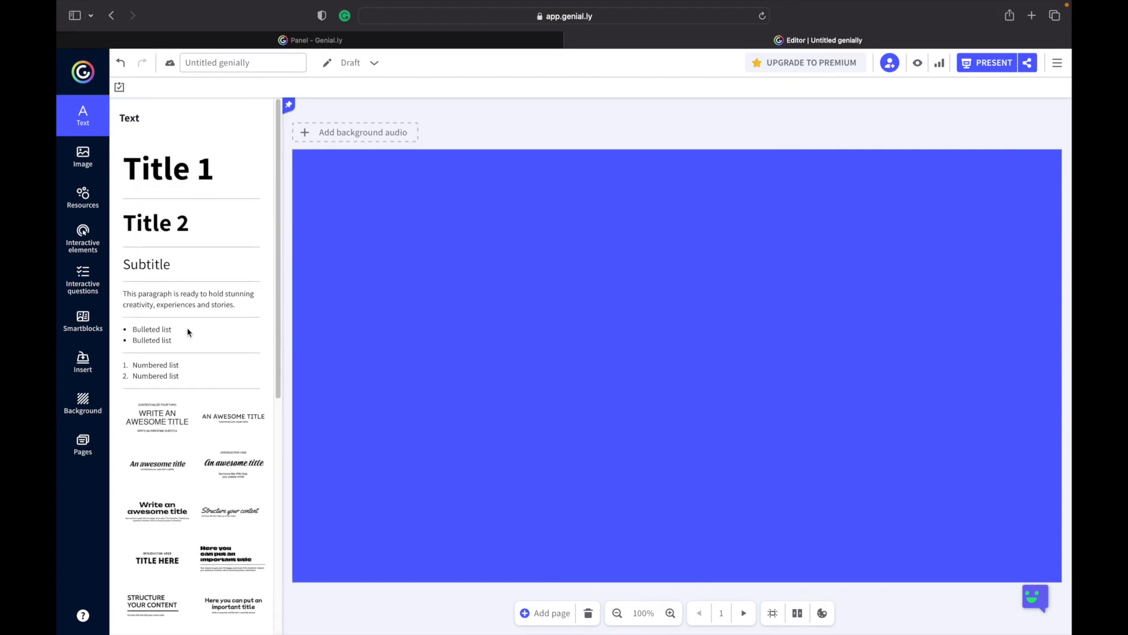
click(175, 174)
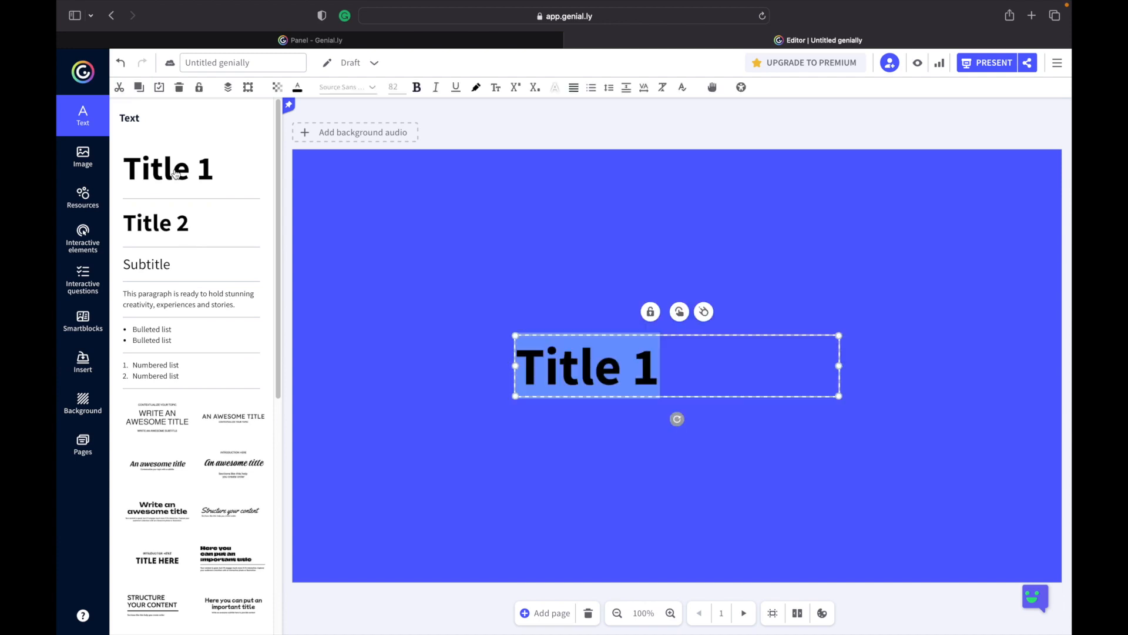
Select the title text and color it with the yellow document color.
click(659, 363)
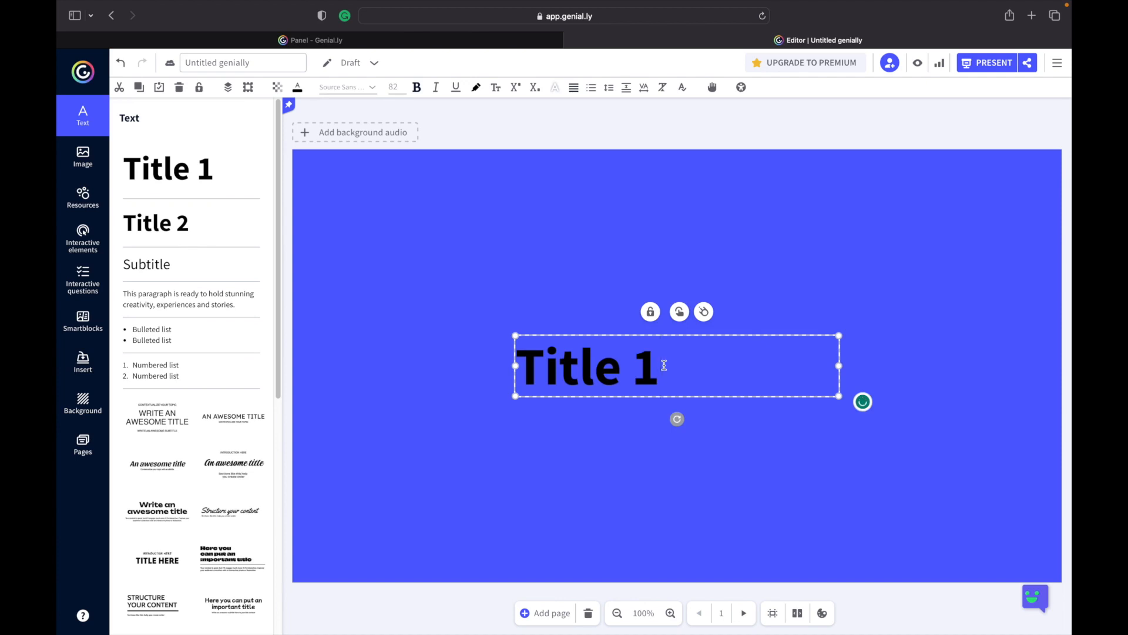
drag(664, 365, 509, 331)
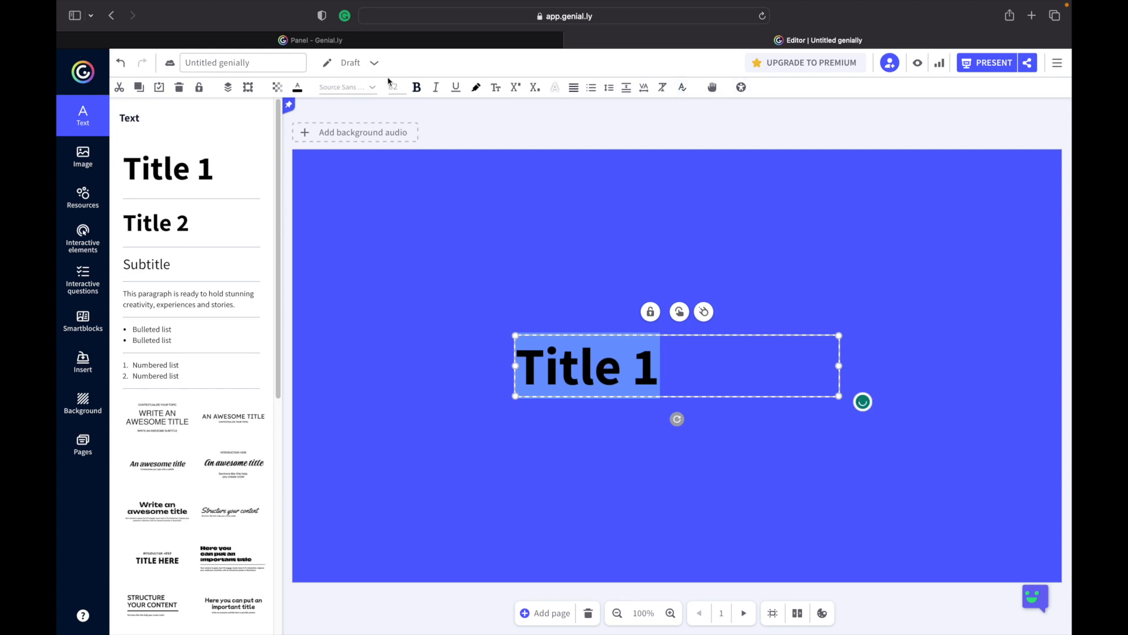
click(298, 89)
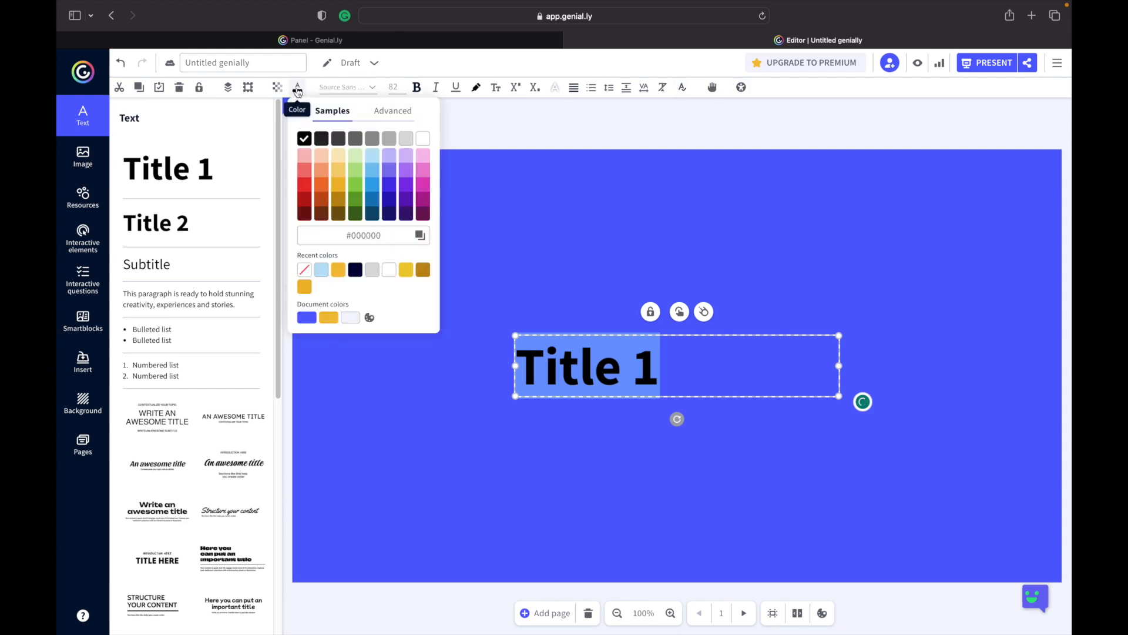
click(329, 318)
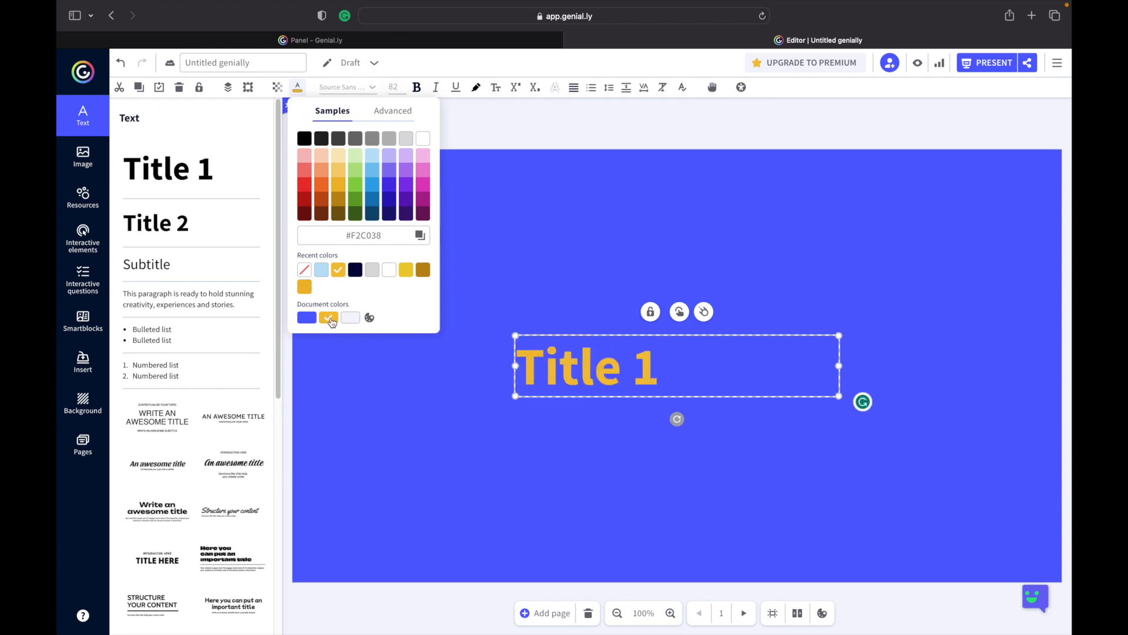
Change the title's font to Special Elite.
click(372, 88)
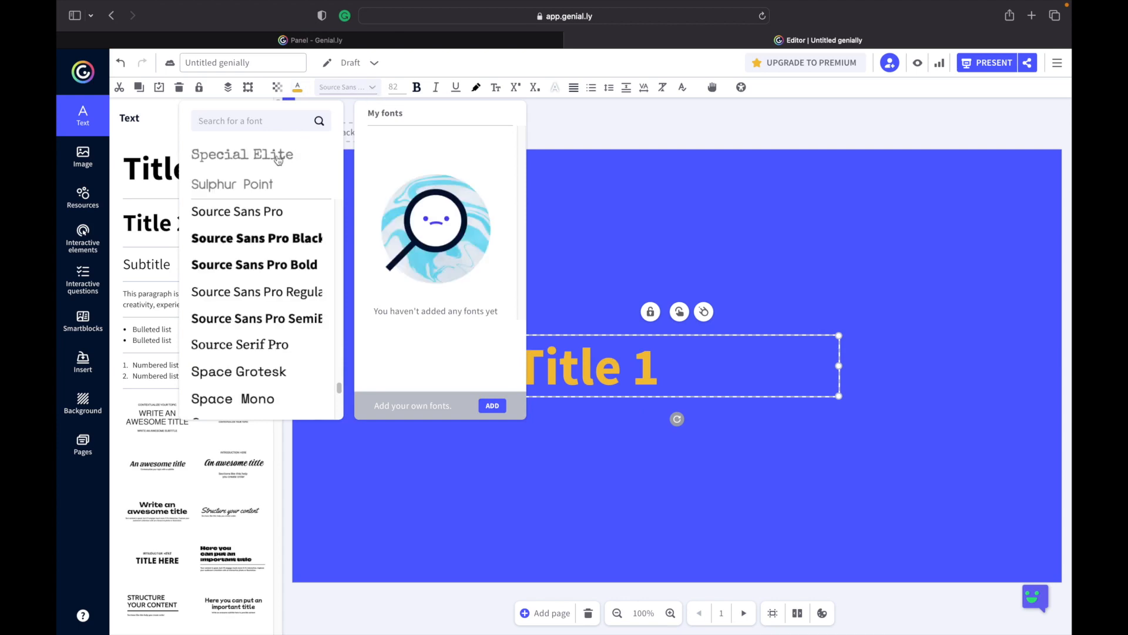
scroll(253, 297, down, 6)
scroll(253, 297, down, 2)
scroll(253, 291, up, 8)
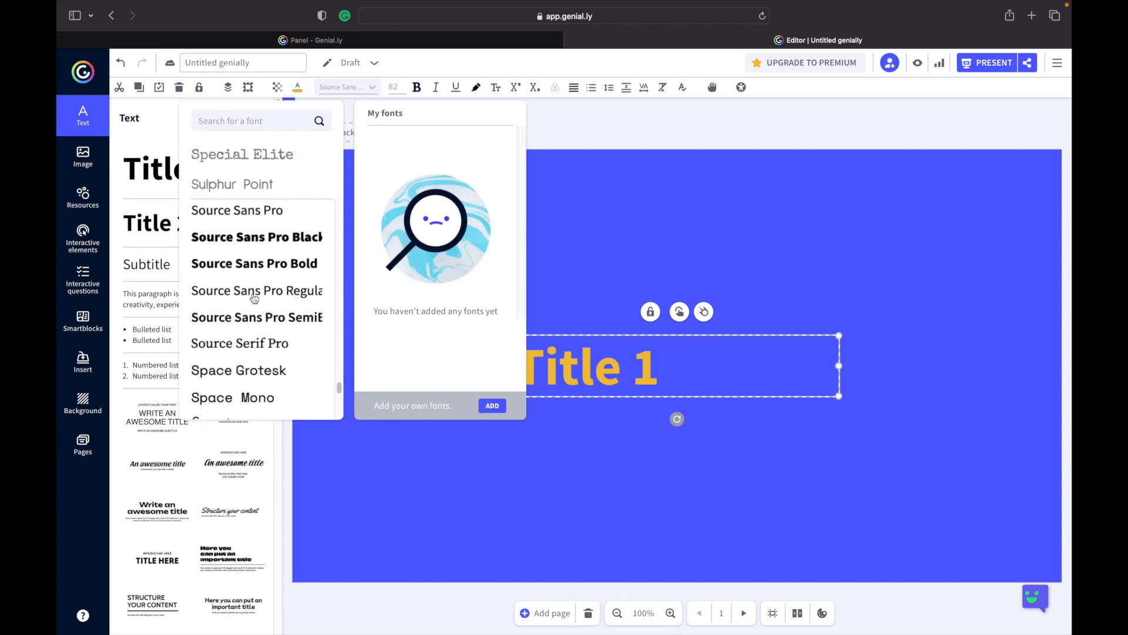
click(258, 156)
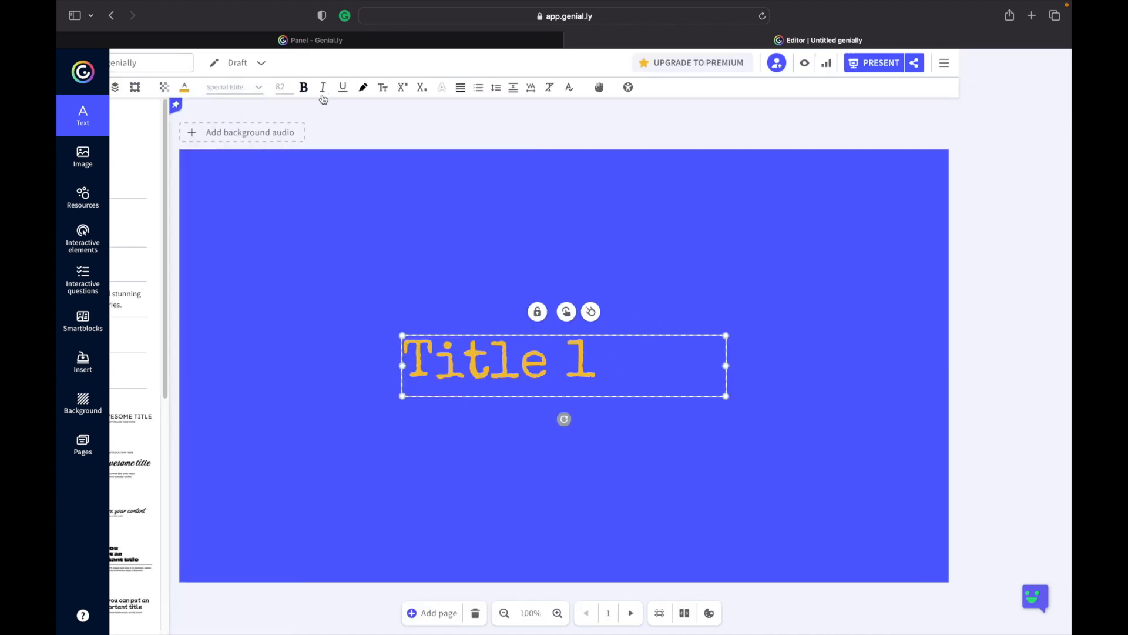
Make the title bold, italic and underlined, and toggle uppercase on and off.
click(288, 93)
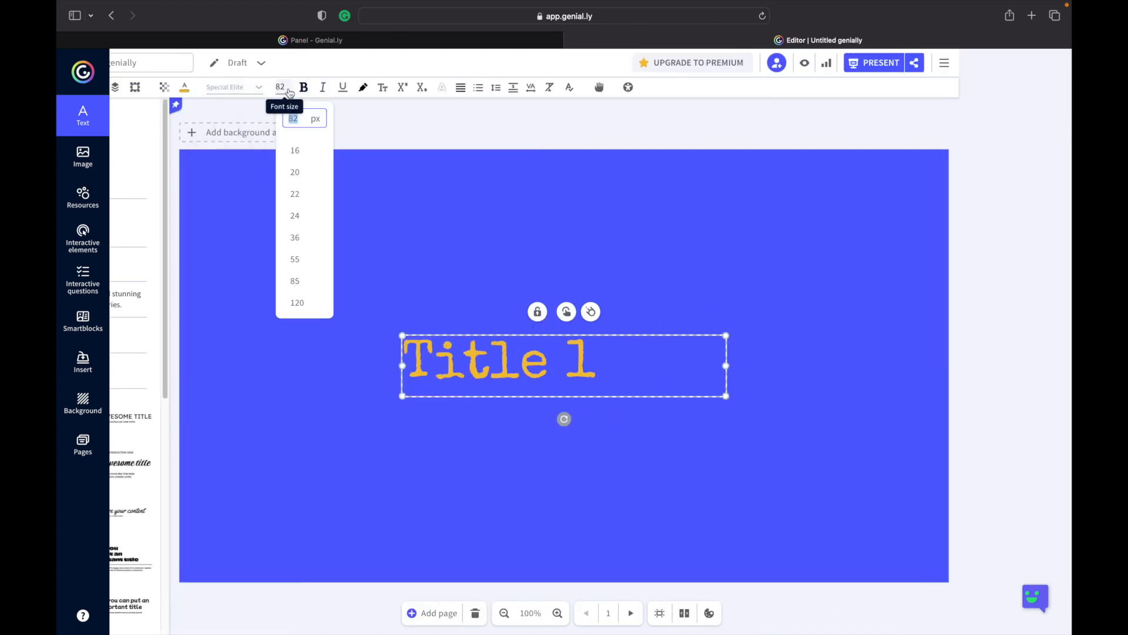
click(304, 89)
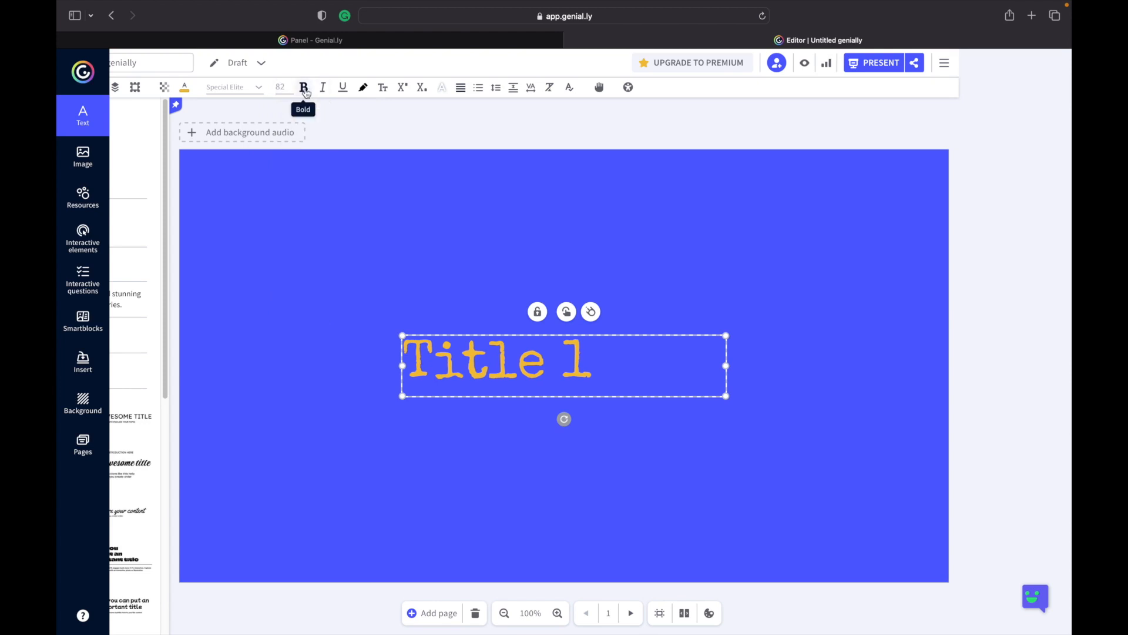
click(324, 91)
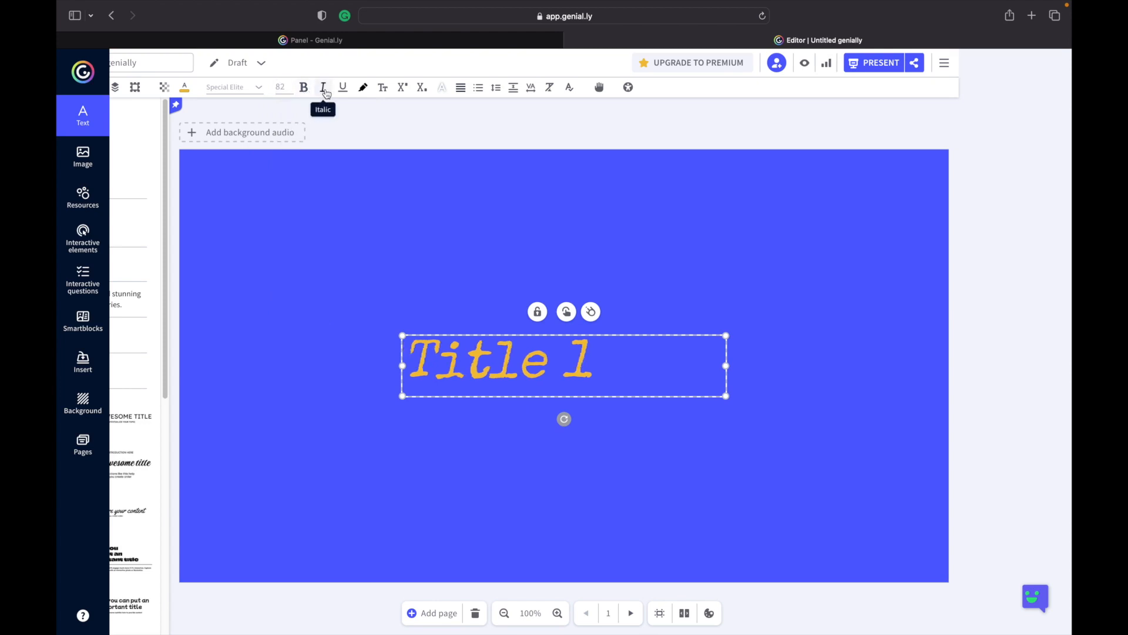
click(345, 91)
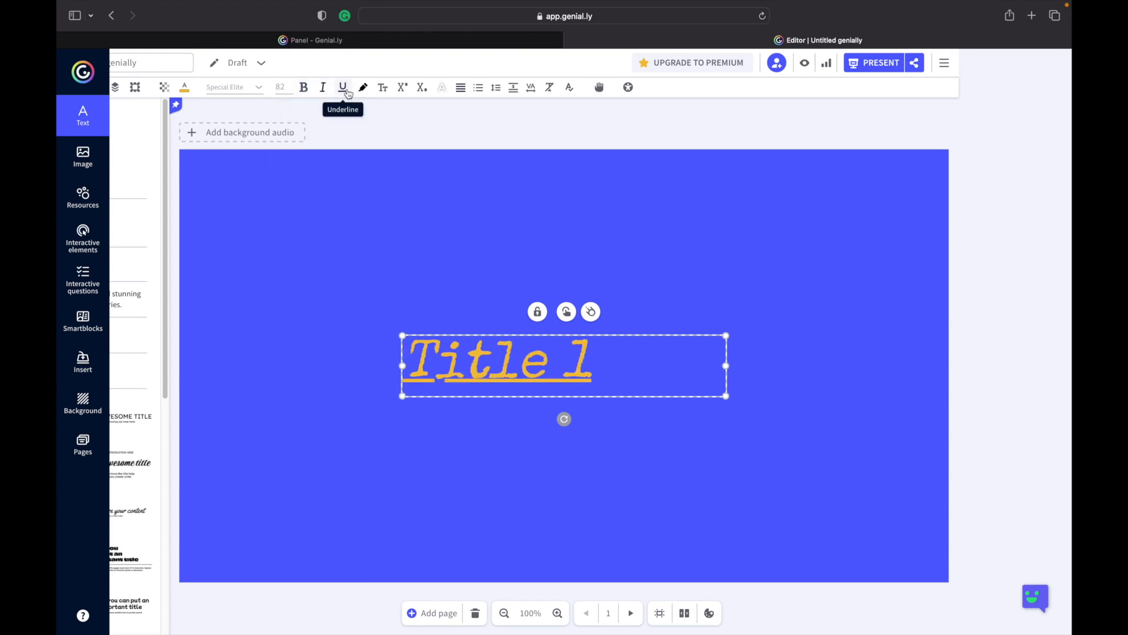
click(386, 90)
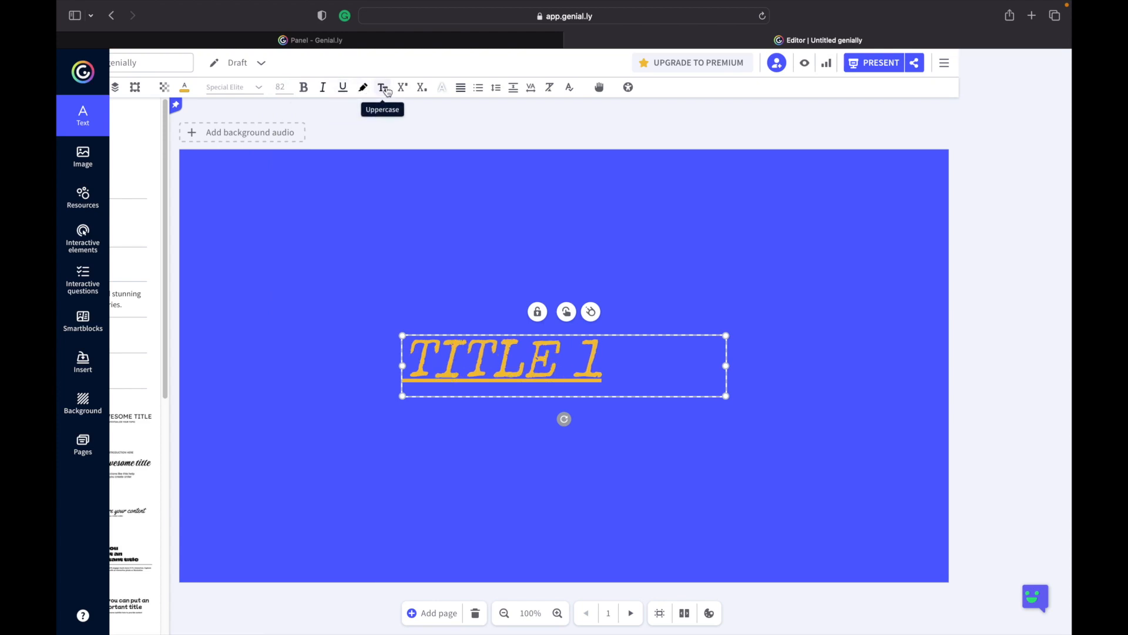
click(387, 92)
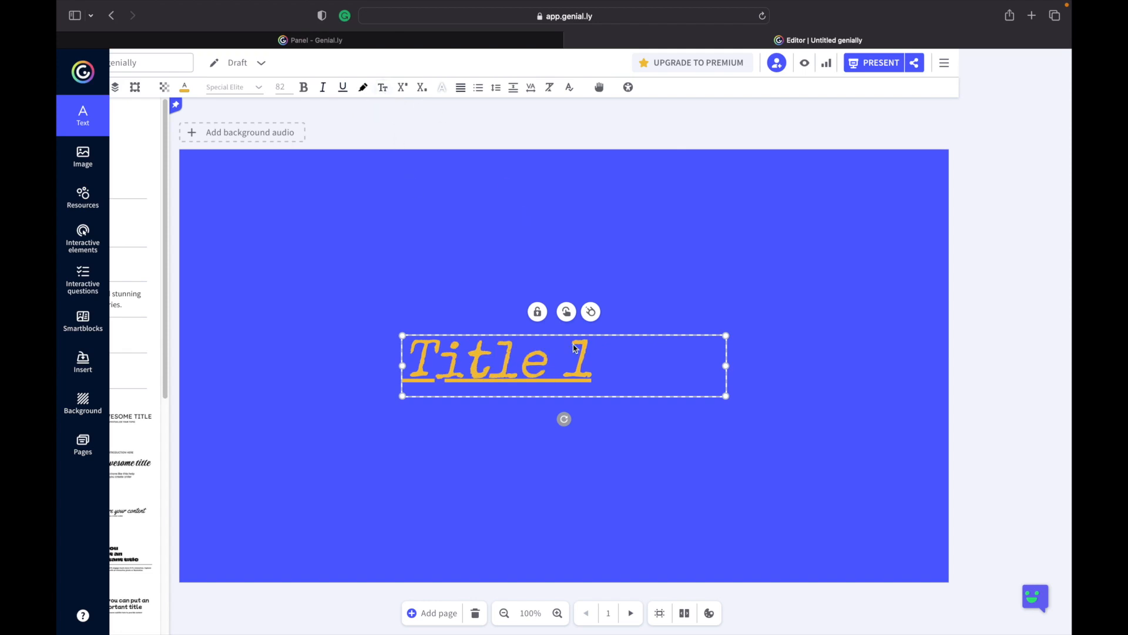
Replace the title text with INTRODUCTION.
double_click(592, 363)
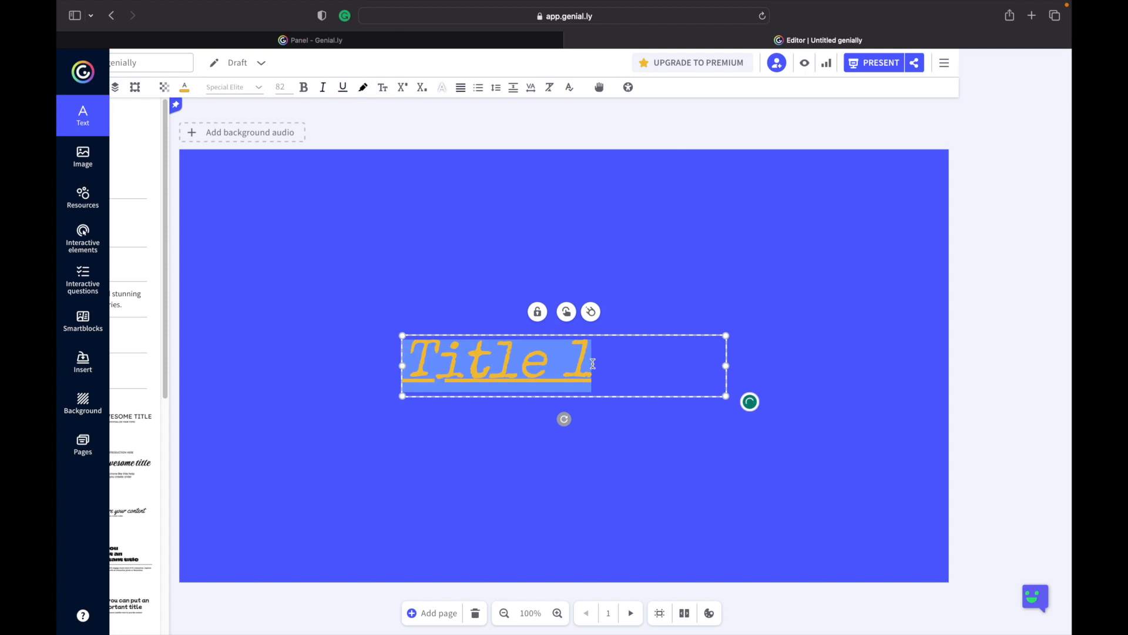
text(INR)
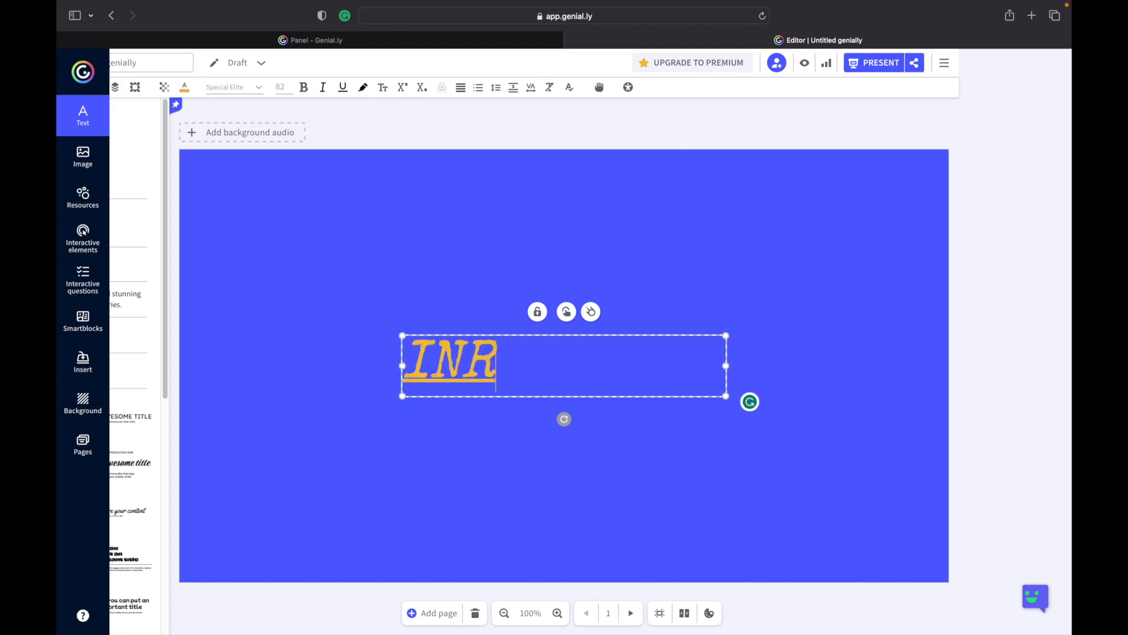
text(O)
key(BackSpace)
key(BackSpace)
text(TRODUCT)
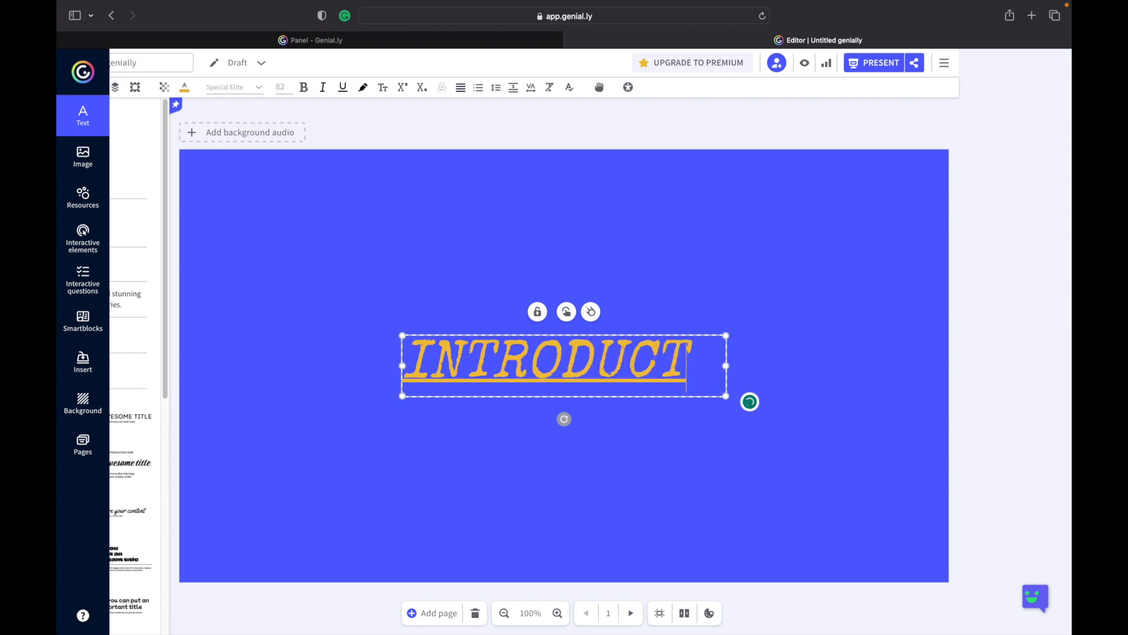
text(ION)
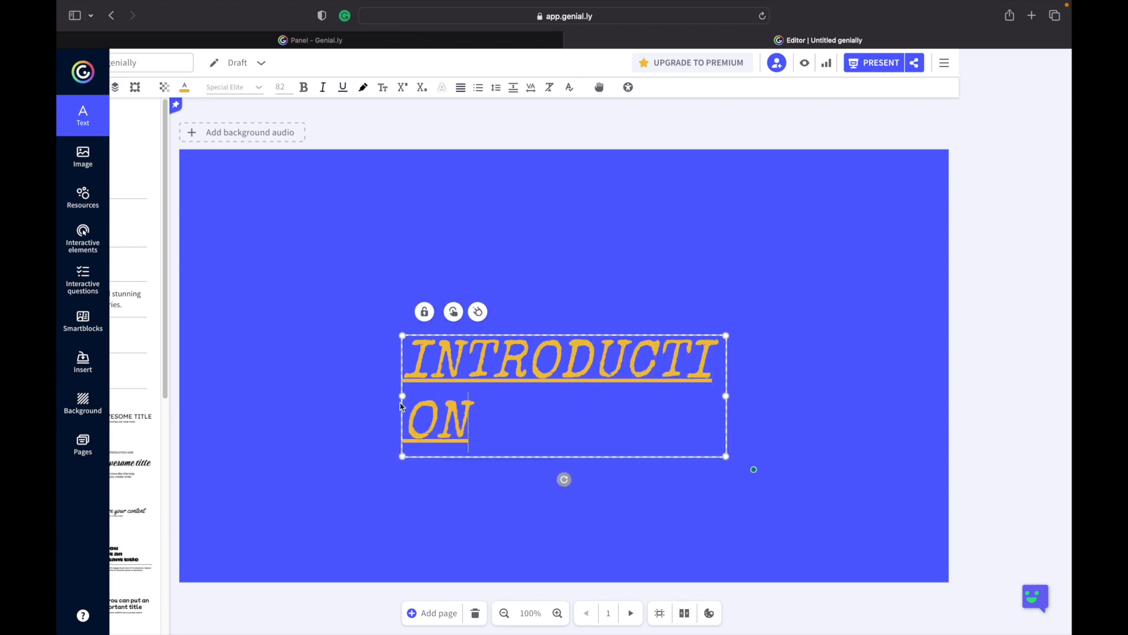
Widen the title box across the page width and center-align its text.
drag(403, 395, 351, 397)
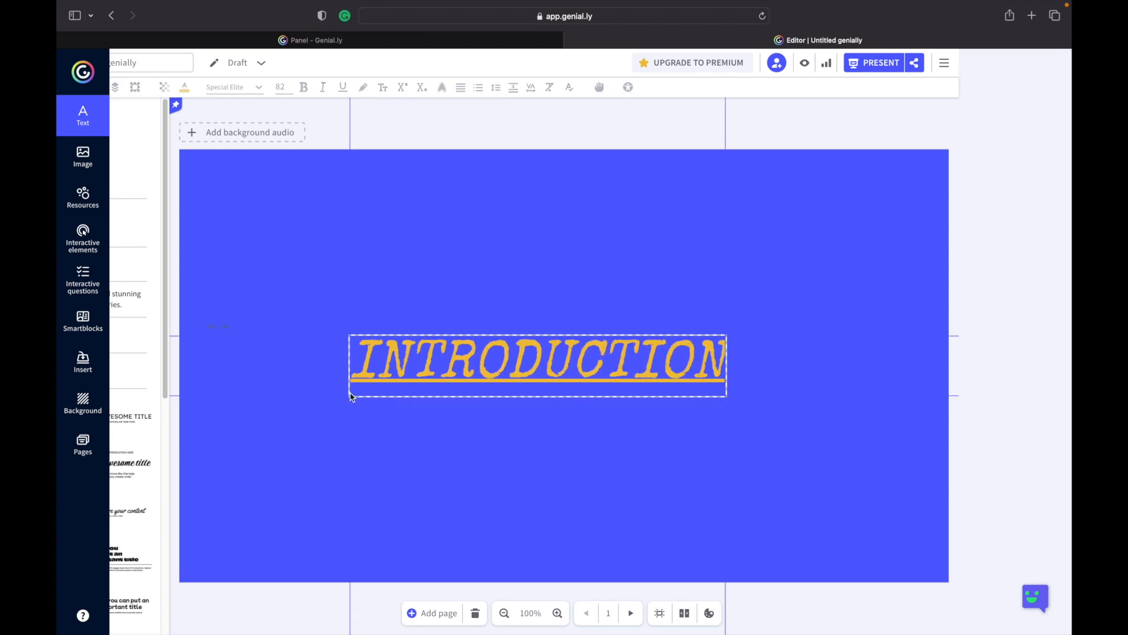
drag(727, 365, 928, 365)
drag(284, 372, 198, 369)
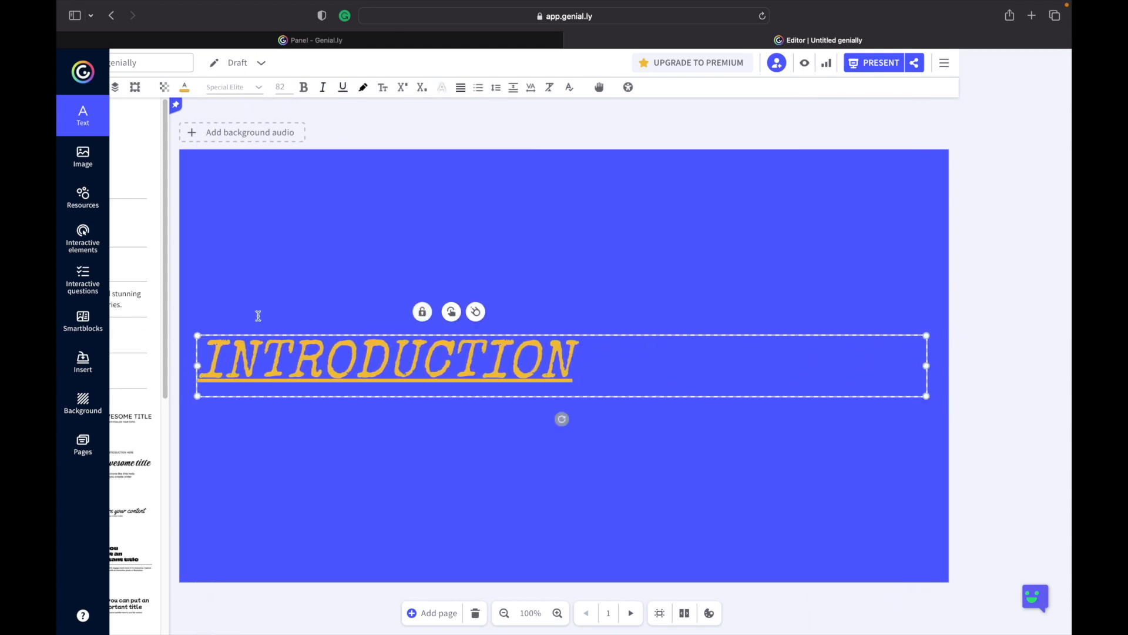
click(461, 89)
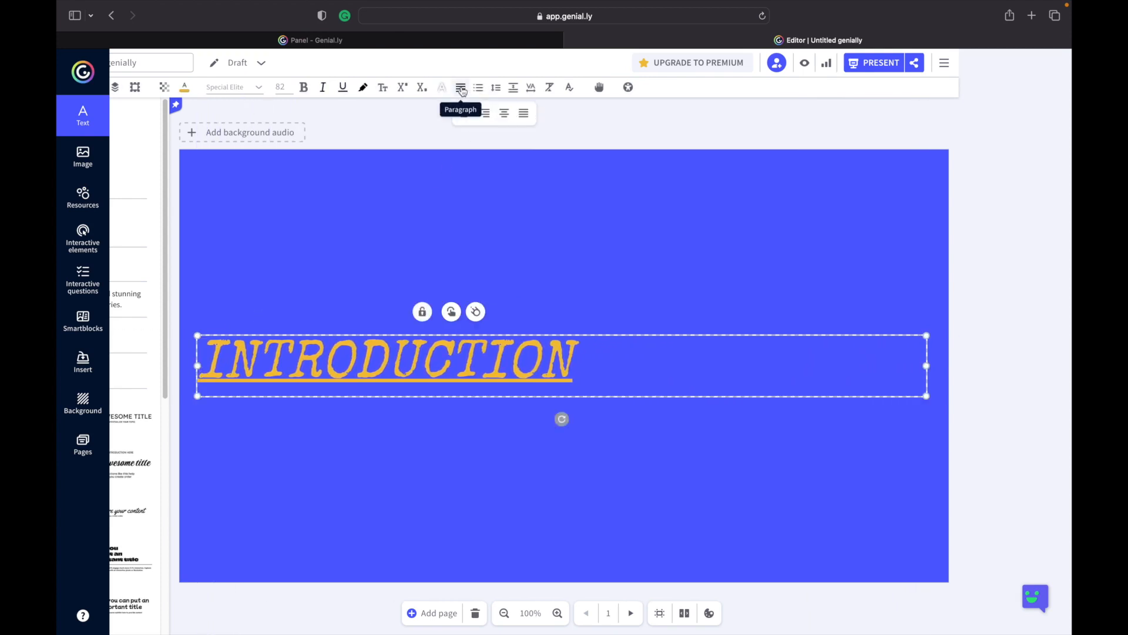
click(506, 114)
Move the title box near the bottom of the page, then lock and unlock it.
drag(577, 339, 574, 486)
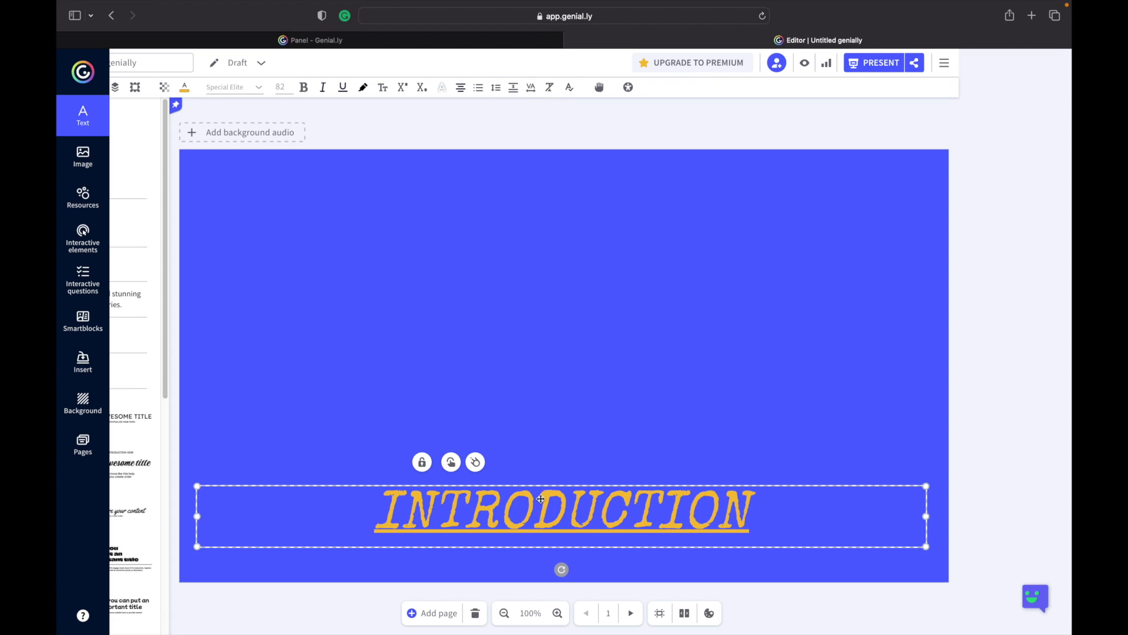
click(423, 463)
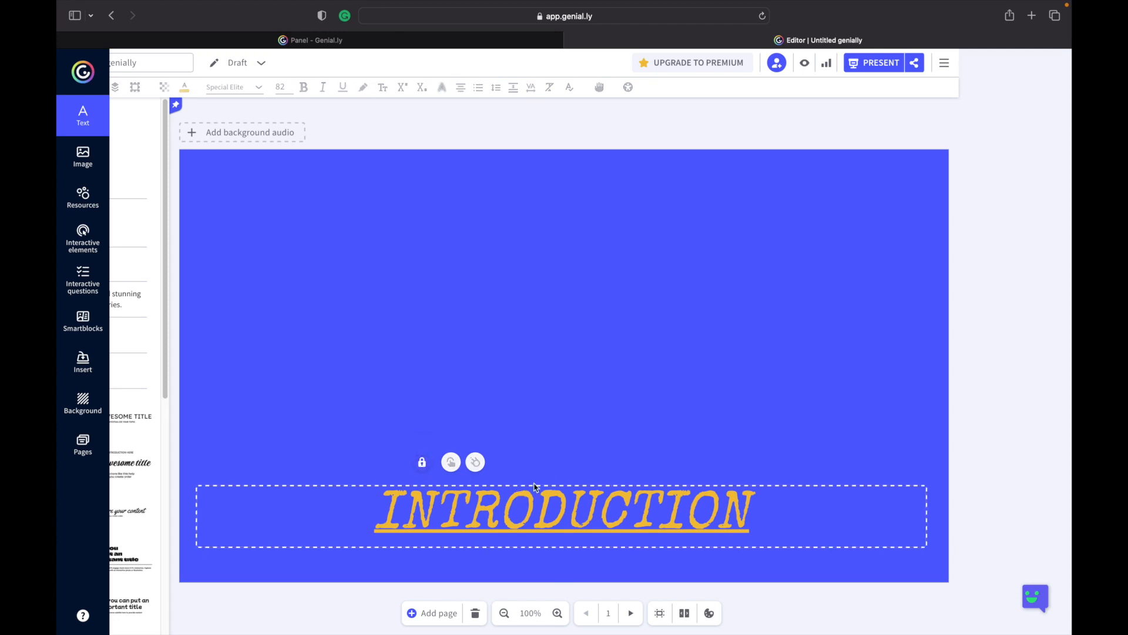
click(422, 462)
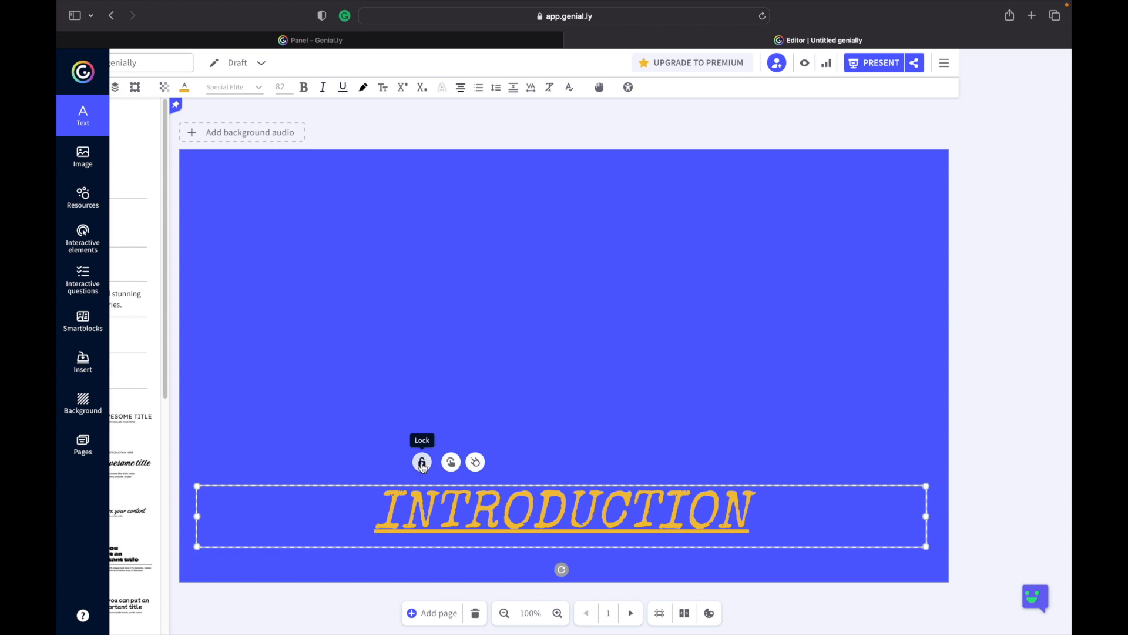
Give the title a Fade In entrance animation from the right at a faster speed.
click(480, 464)
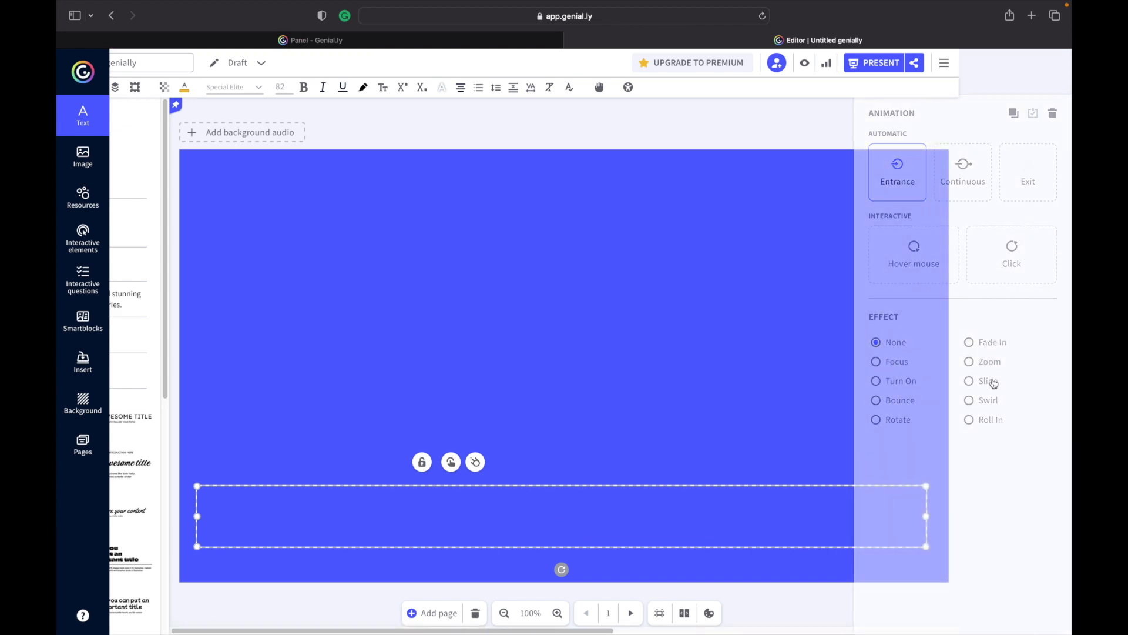
click(991, 344)
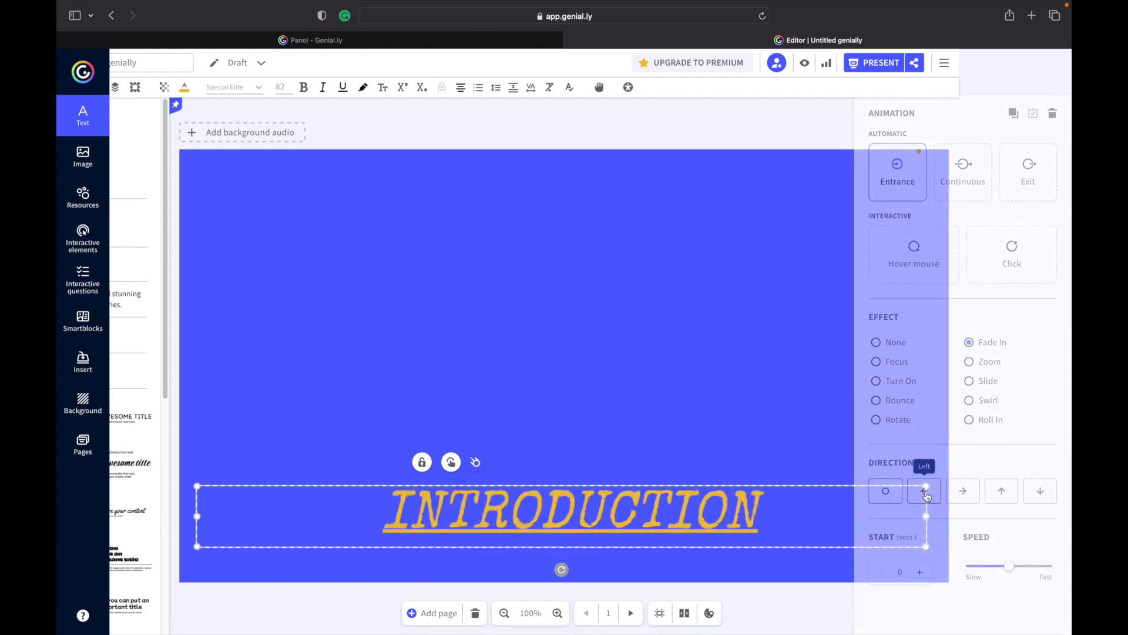
click(965, 491)
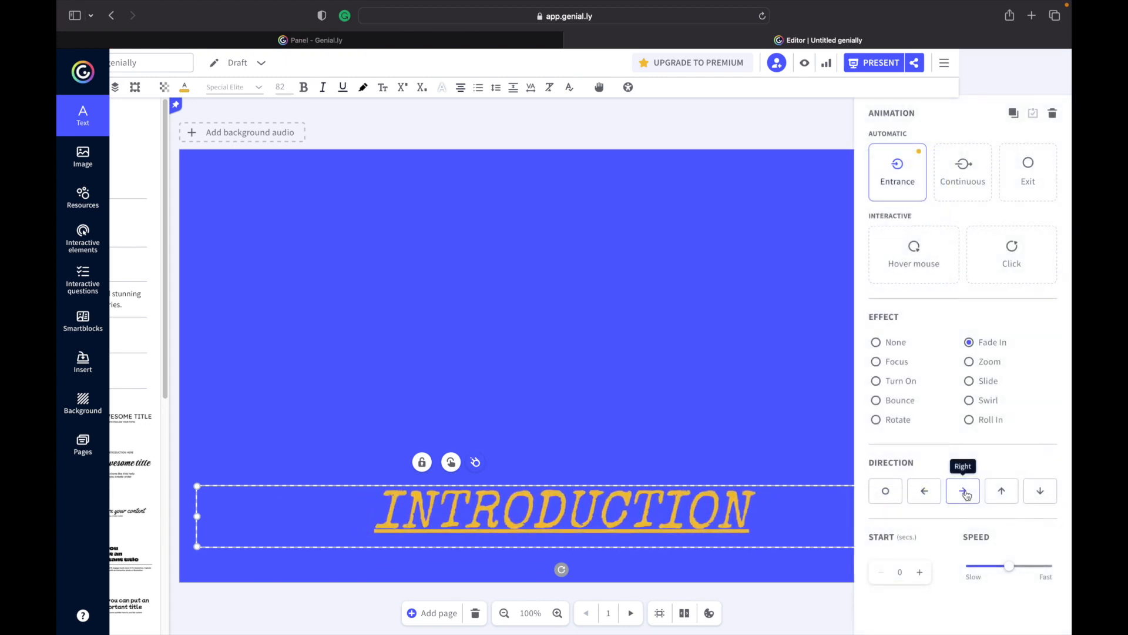
mouse_move(1008, 567)
mouse_down()
mouse_move(995, 568)
mouse_move(1029, 568)
mouse_up()
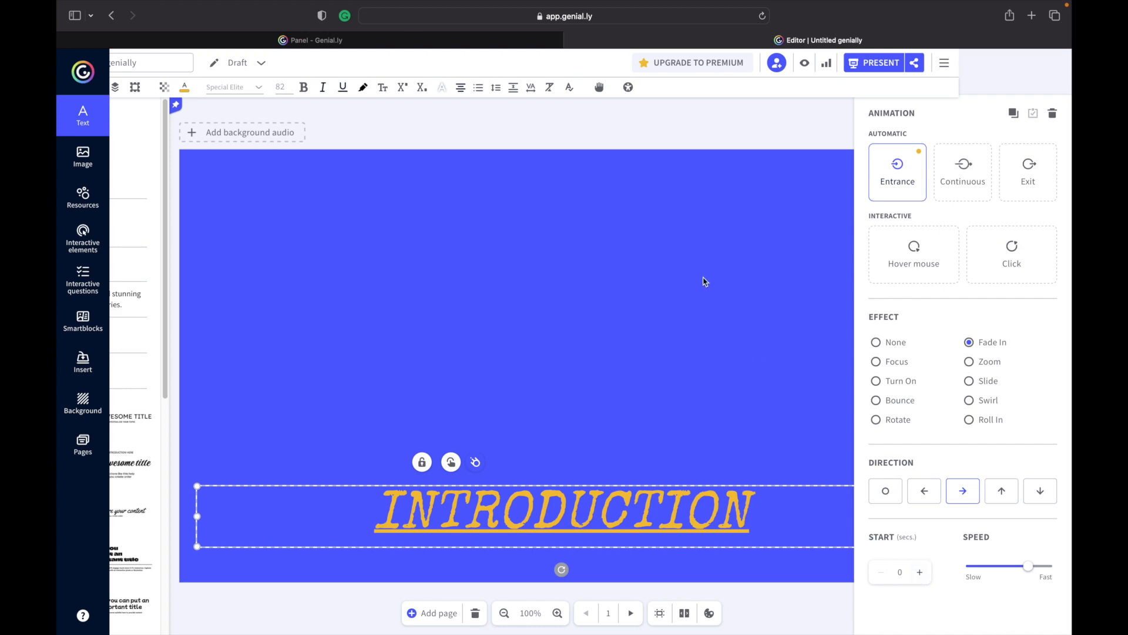
click(319, 219)
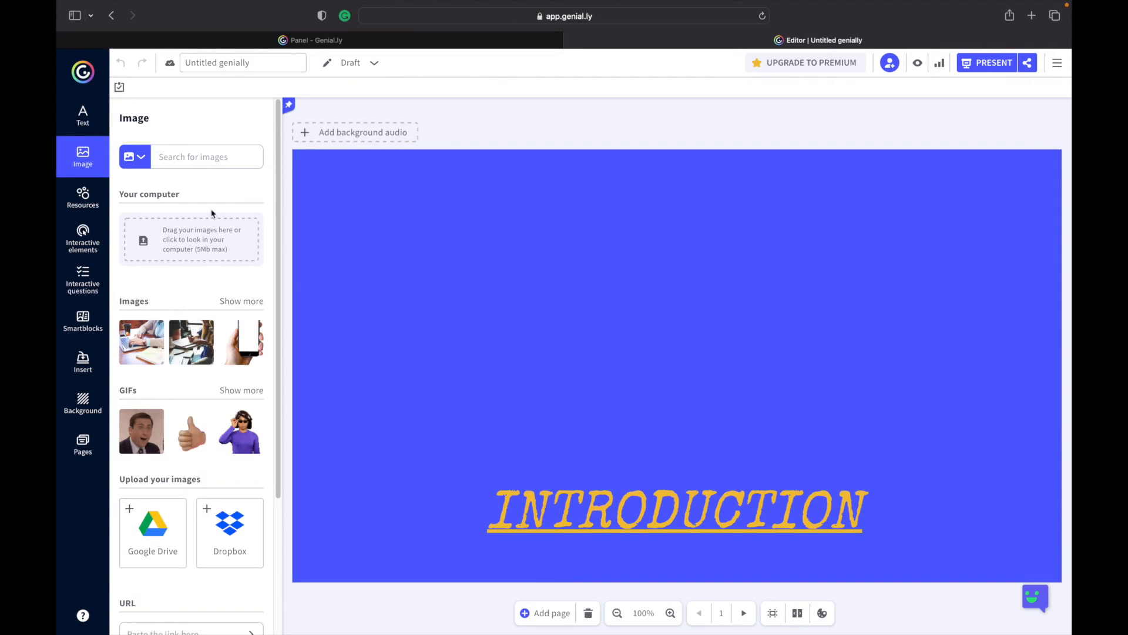
Upload the camera-operator PNG image from the desktop.
click(188, 245)
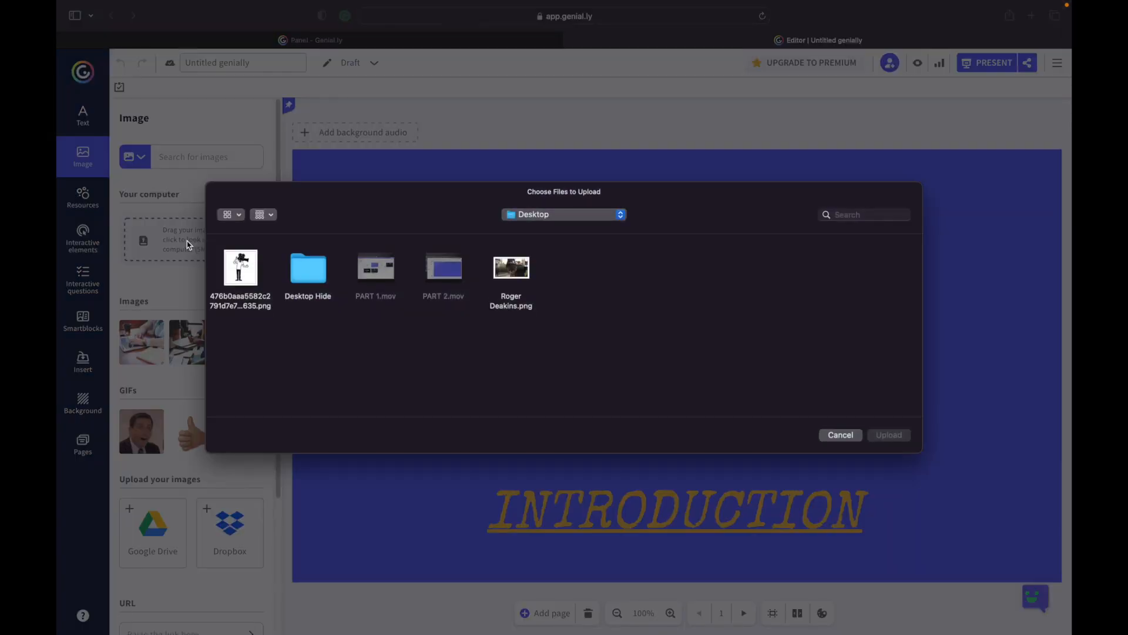
click(247, 267)
click(889, 435)
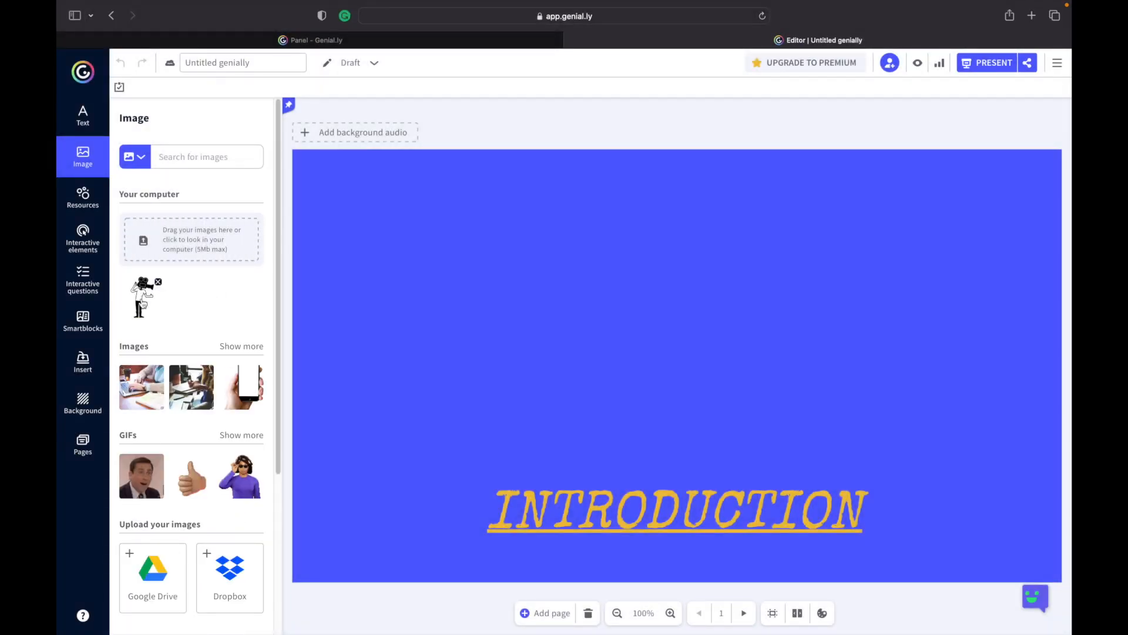
Place the uploaded image on the page, shrink it and position it above the title.
click(143, 301)
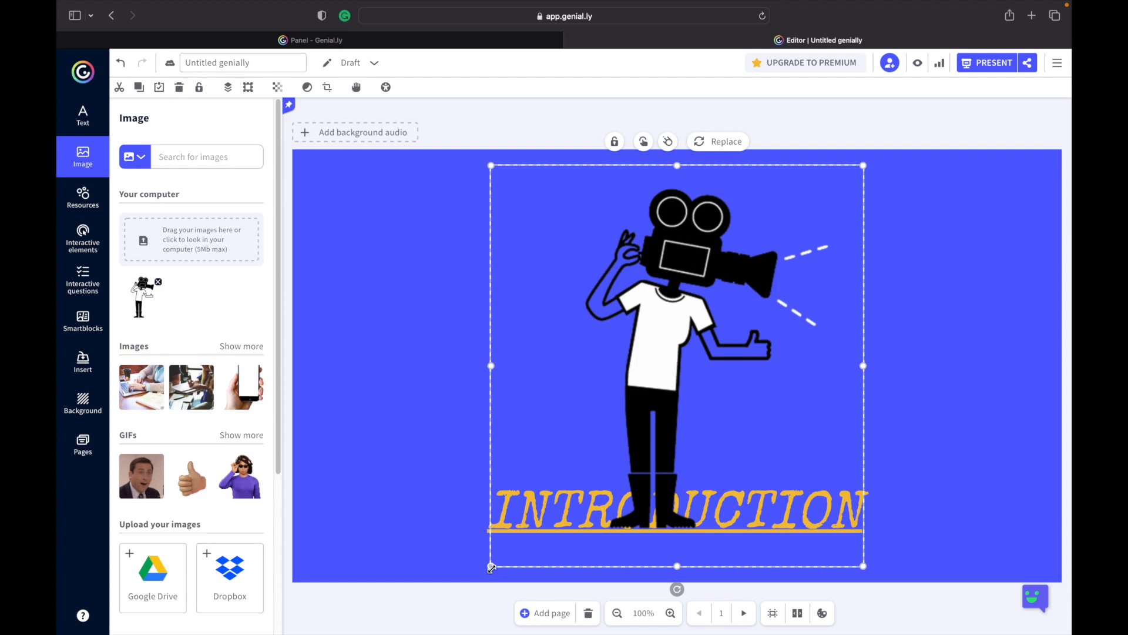
drag(554, 504, 596, 453)
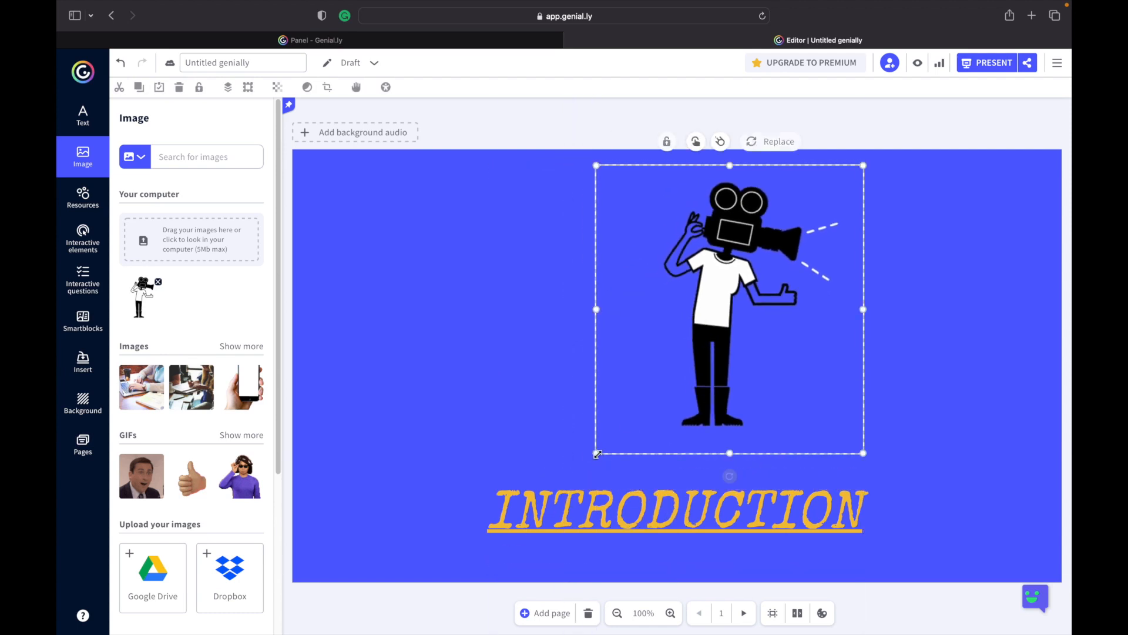
drag(748, 285, 675, 301)
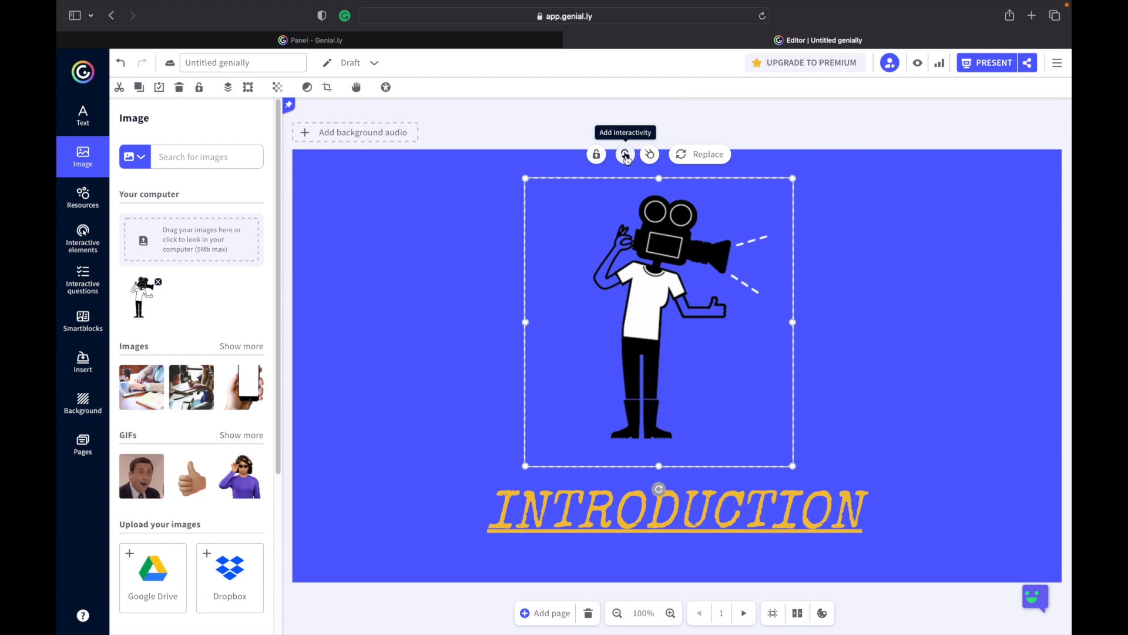
Browse the image sources offered for replacing the picture, then close without replacing.
click(699, 156)
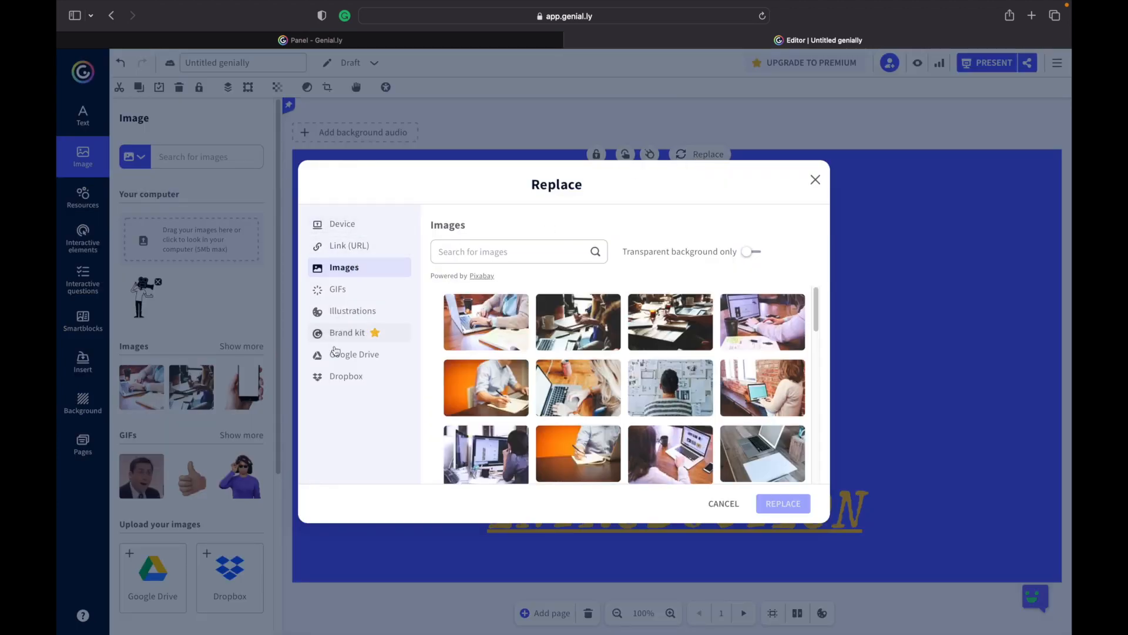
click(350, 224)
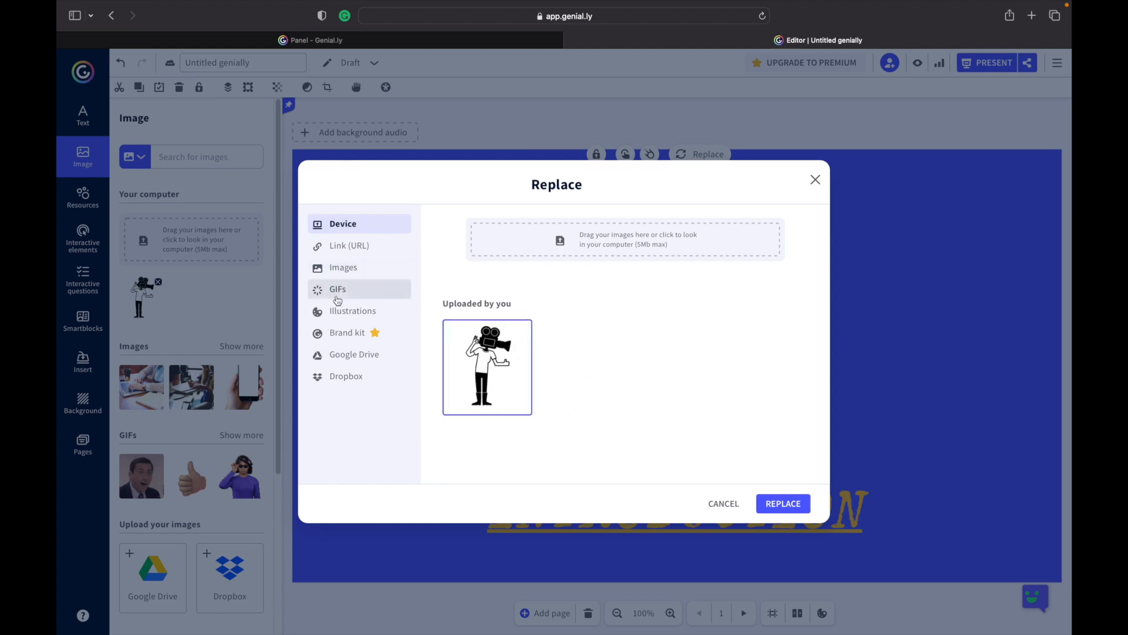
click(339, 291)
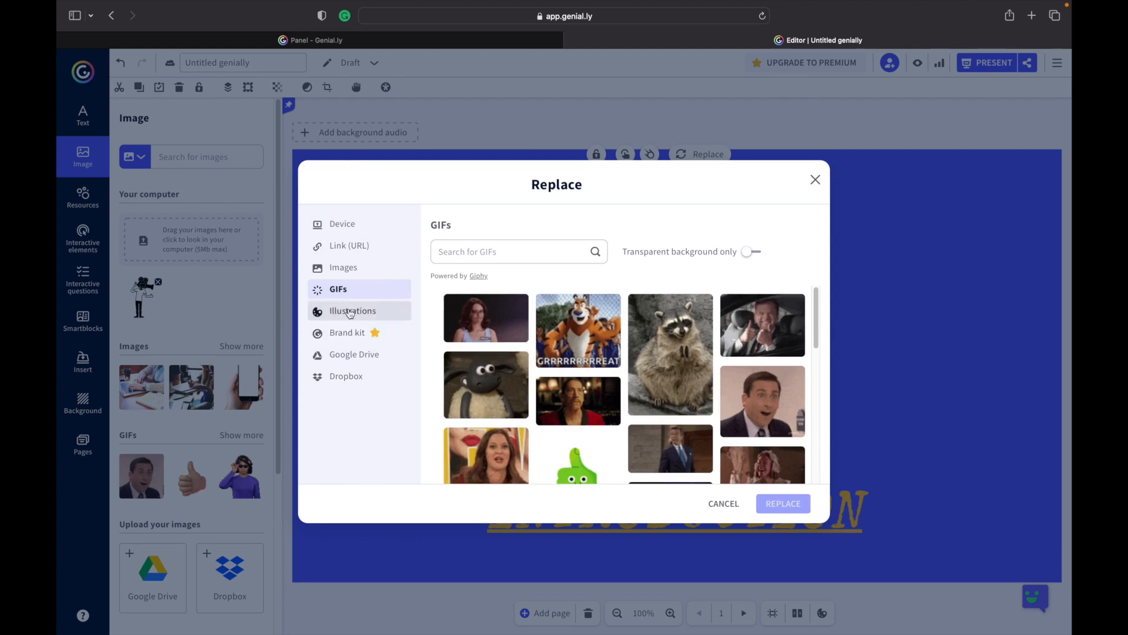
click(349, 312)
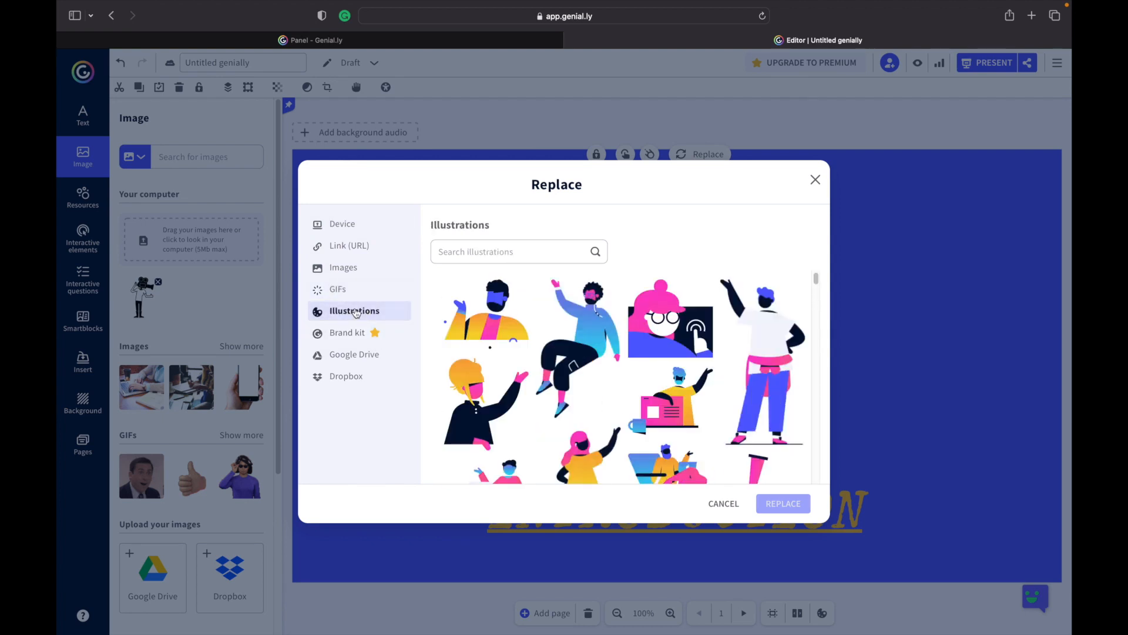
scroll(643, 408, down, 2)
scroll(644, 407, down, 2)
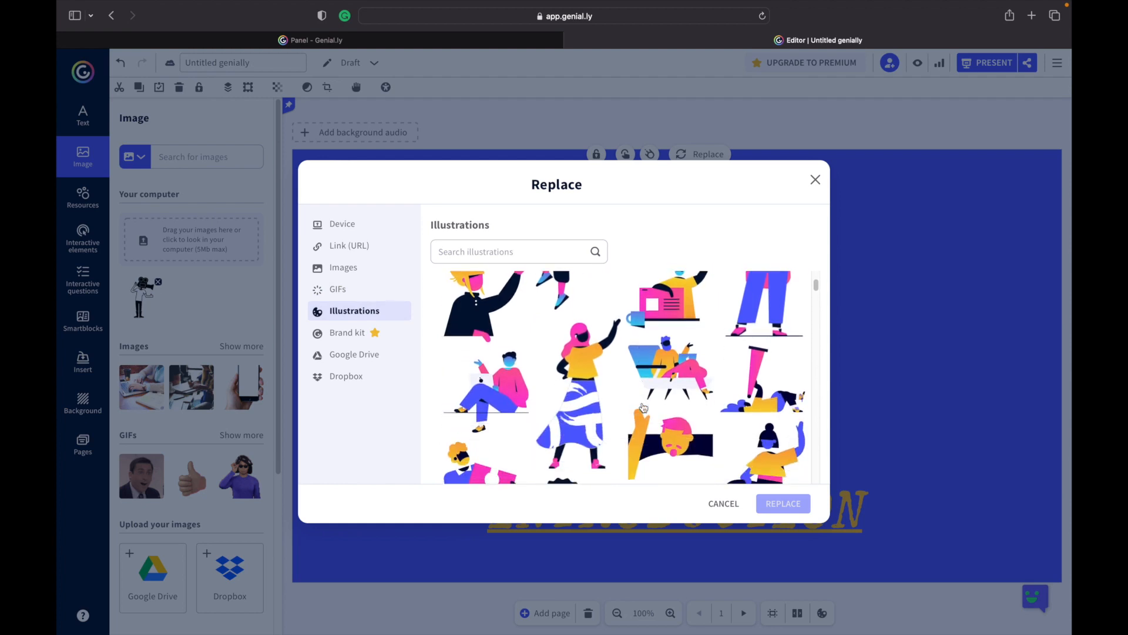
scroll(643, 408, up, 1)
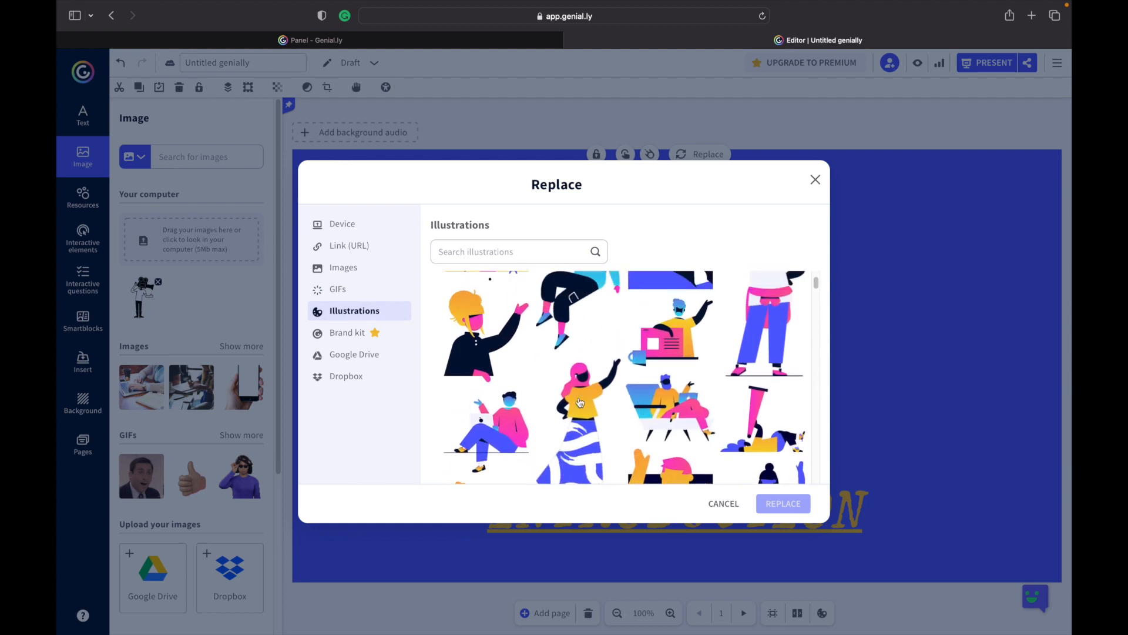
click(350, 255)
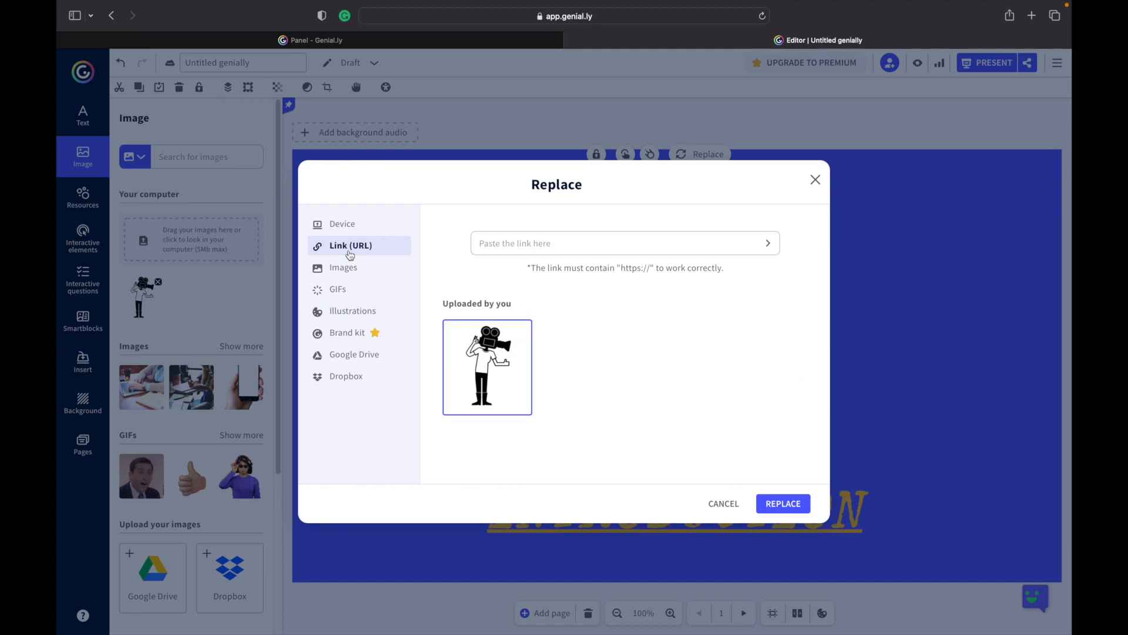
click(722, 503)
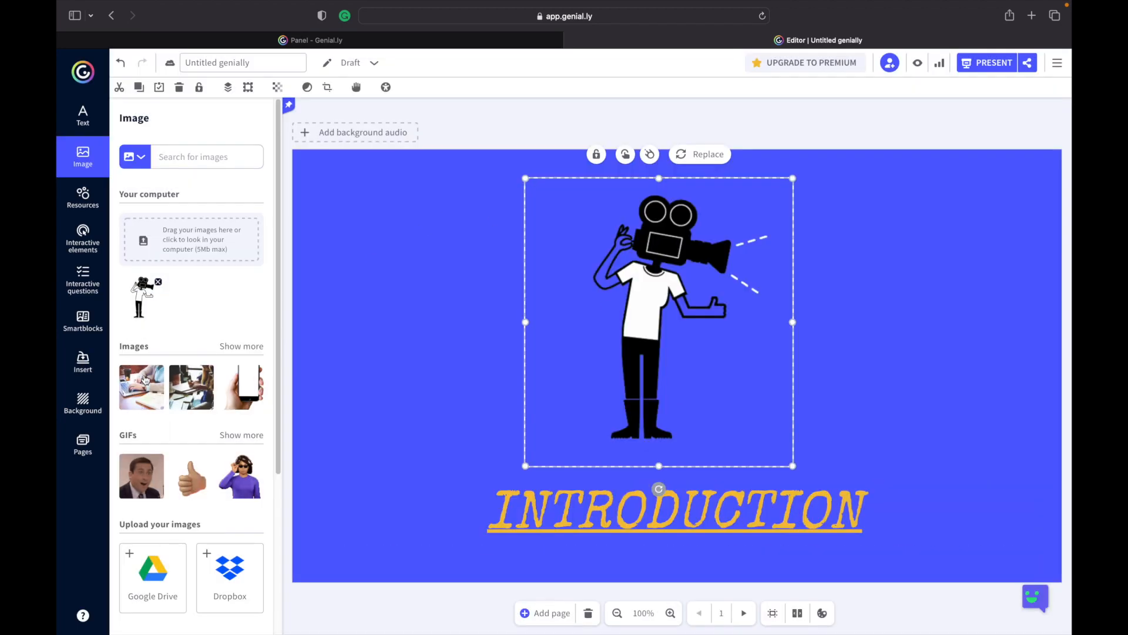
Browse the additional stock images available in the image panel.
scroll(146, 379, down, 2)
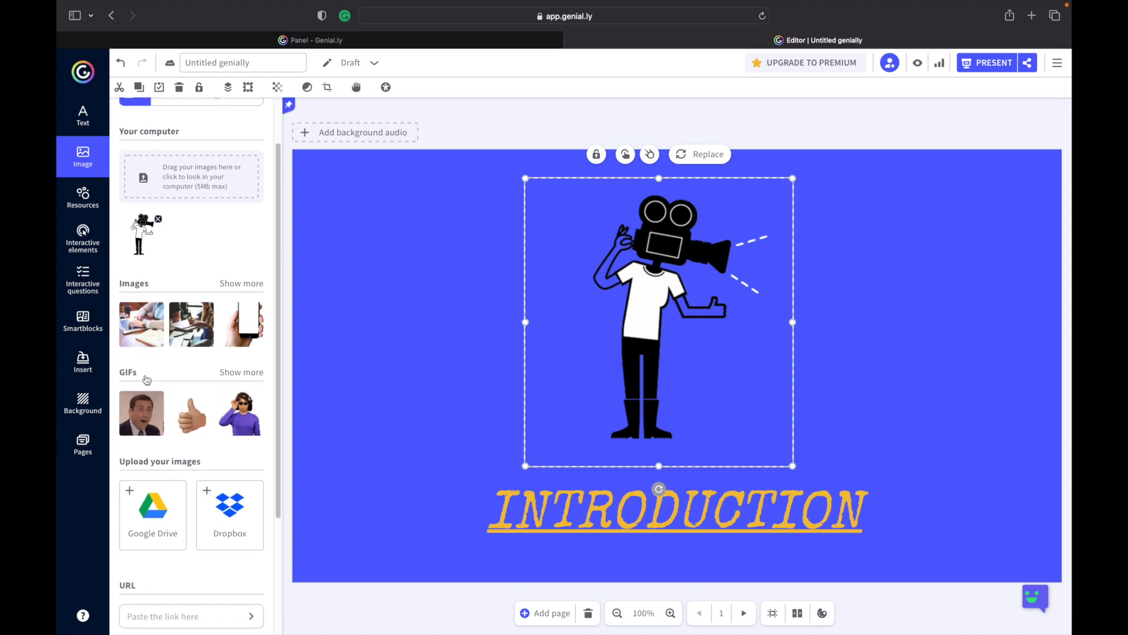
click(238, 285)
scroll(197, 489, down, 5)
scroll(197, 490, down, 5)
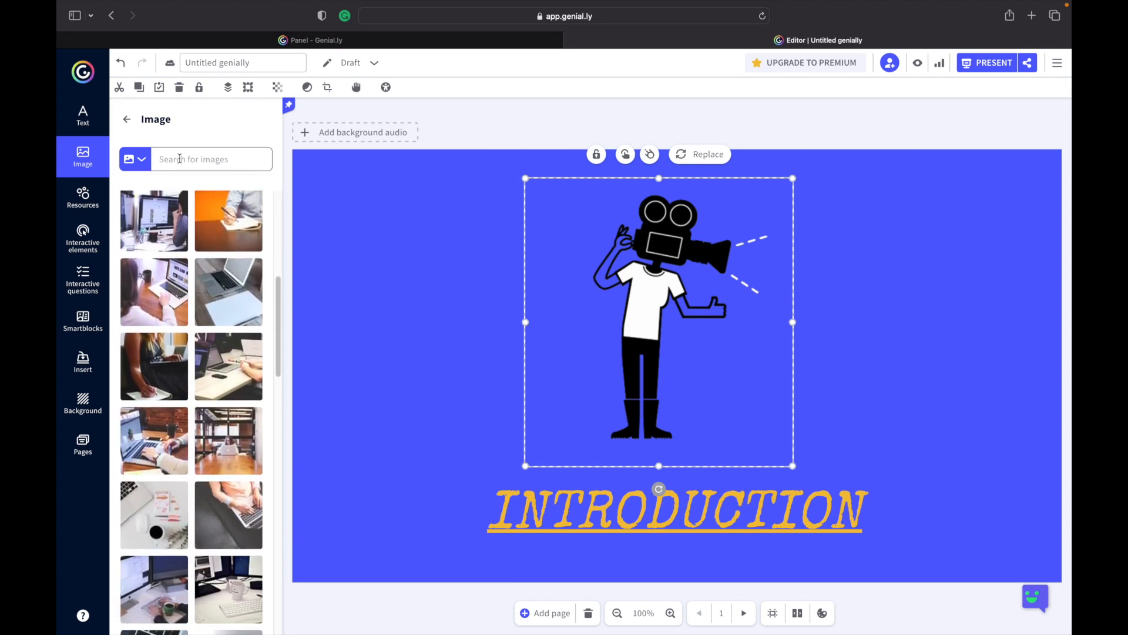
scroll(193, 415, down, 5)
scroll(193, 415, down, 10)
scroll(194, 415, down, 5)
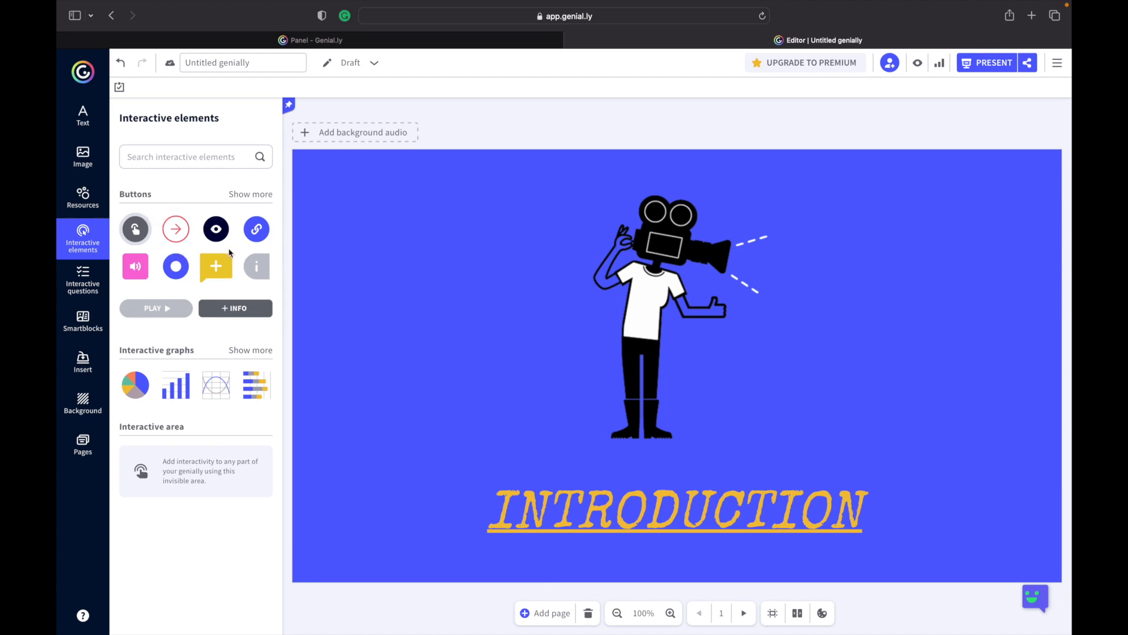
Browse the full set of interactive button styles.
click(265, 195)
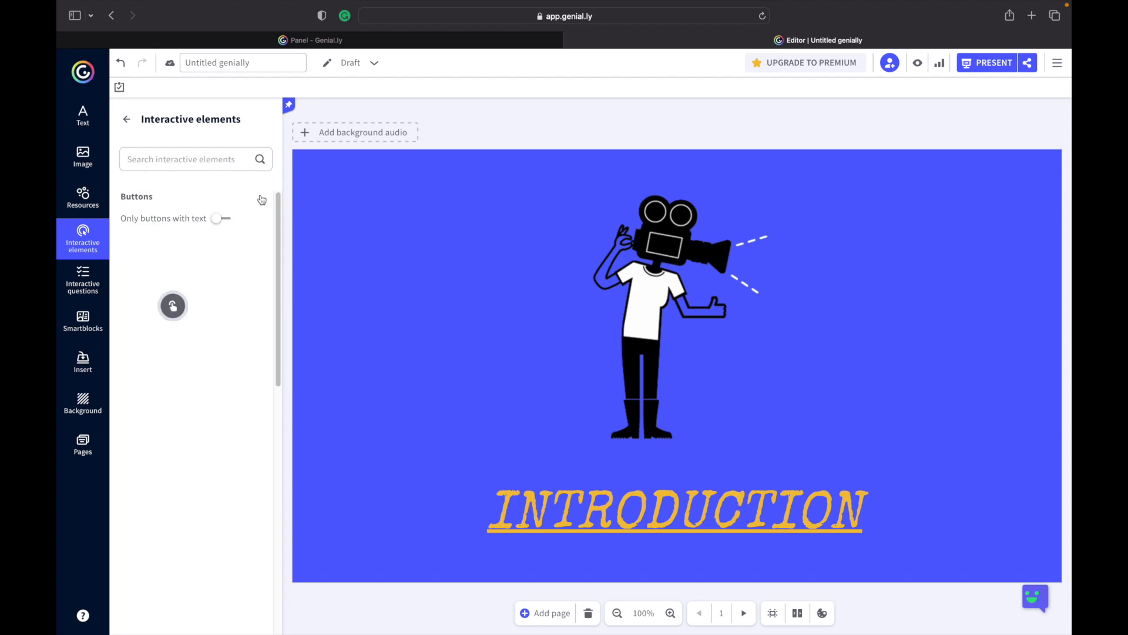
scroll(174, 370, down, 10)
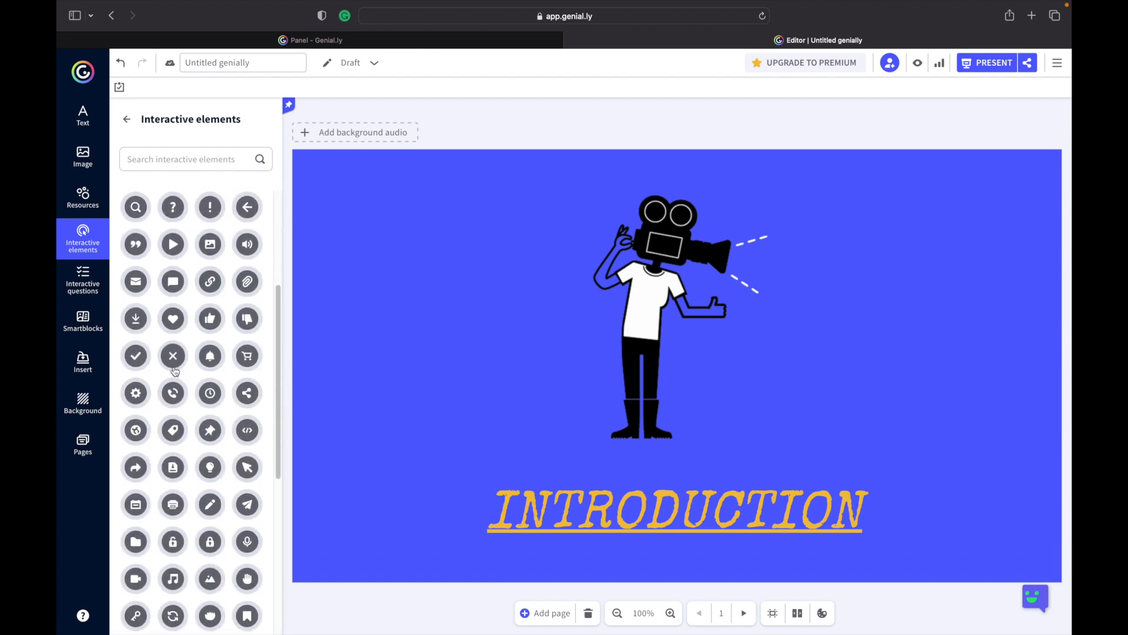
scroll(175, 370, down, 10)
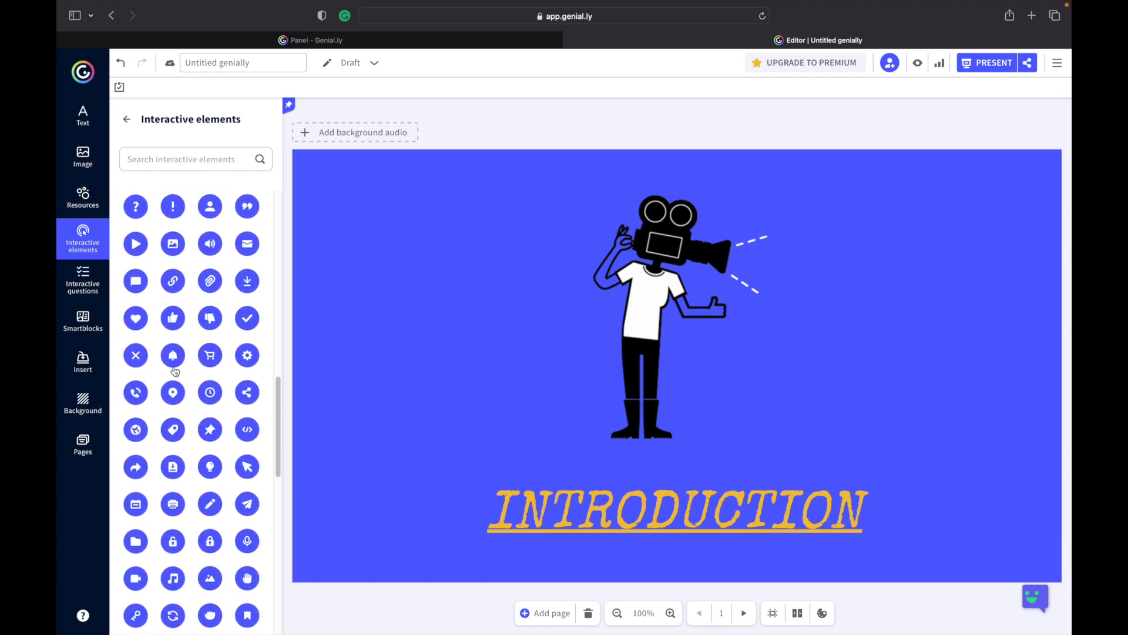
scroll(175, 371, up, 10)
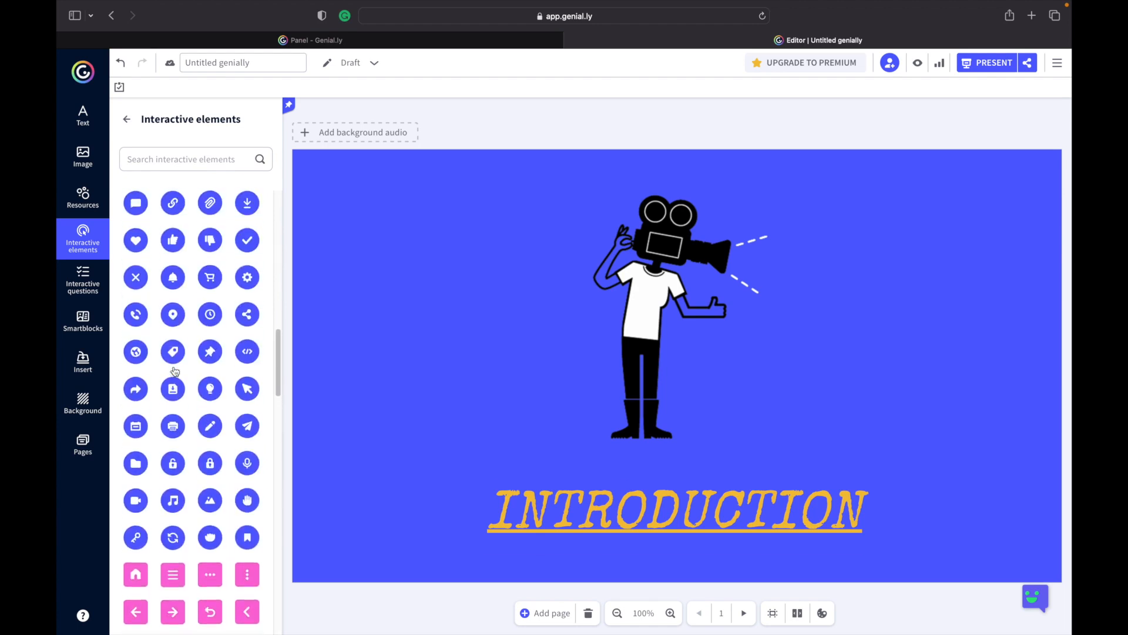
Add a yellow eye button from the interactive elements and move it to the page's upper left, beside the illustration.
scroll(175, 371, up, 12)
scroll(175, 371, down, 12)
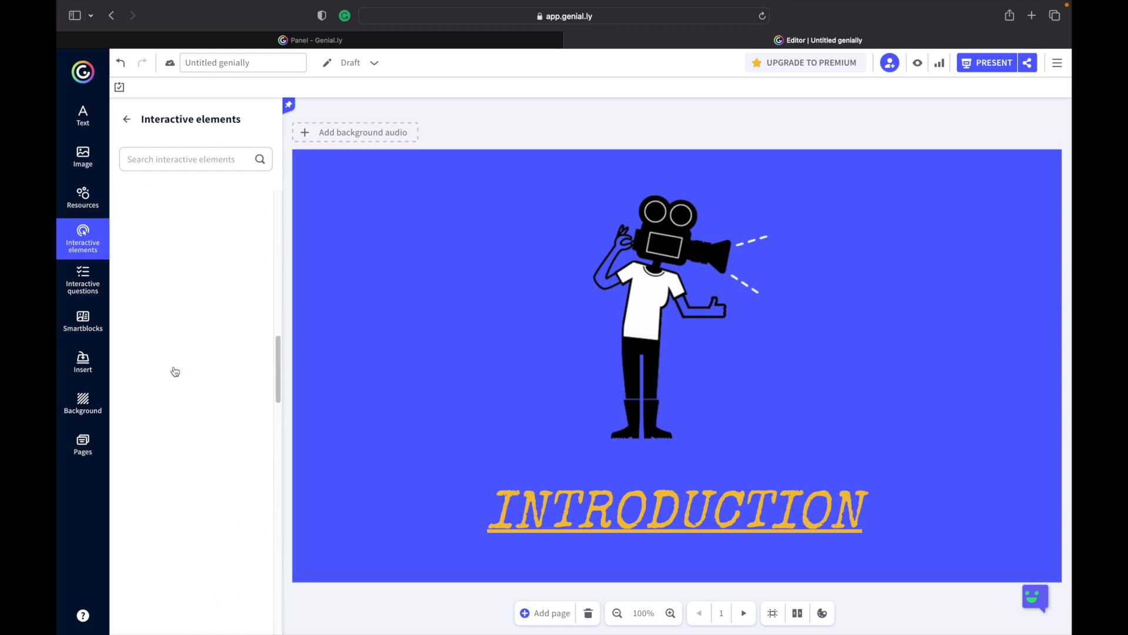
scroll(176, 371, down, 8)
scroll(175, 371, down, 10)
scroll(175, 371, down, 10)
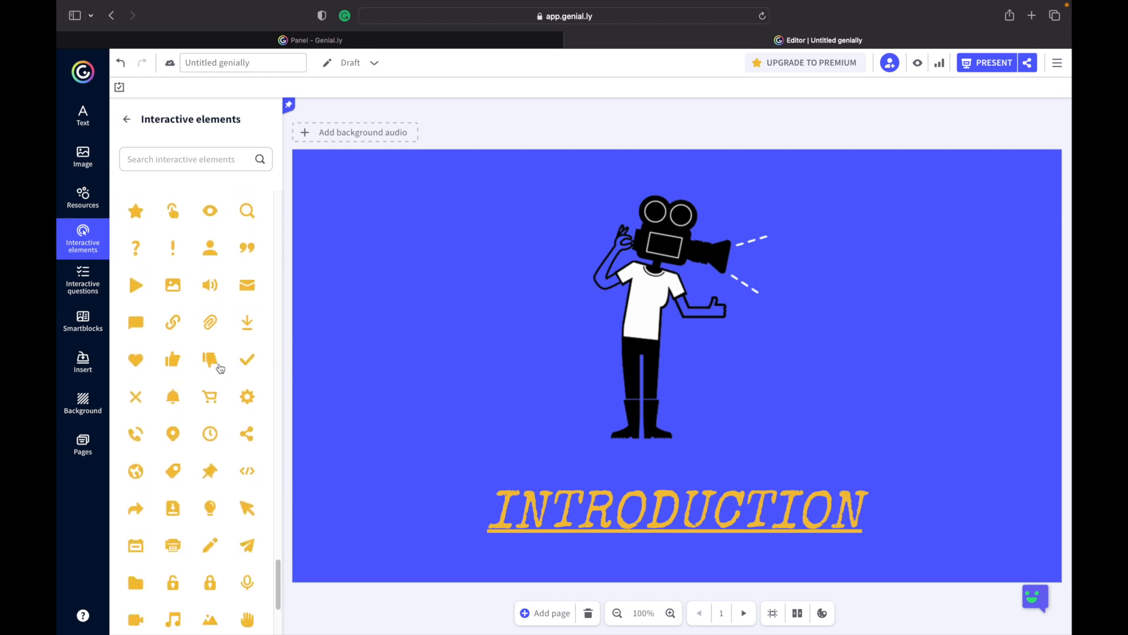
scroll(201, 436, up, 2)
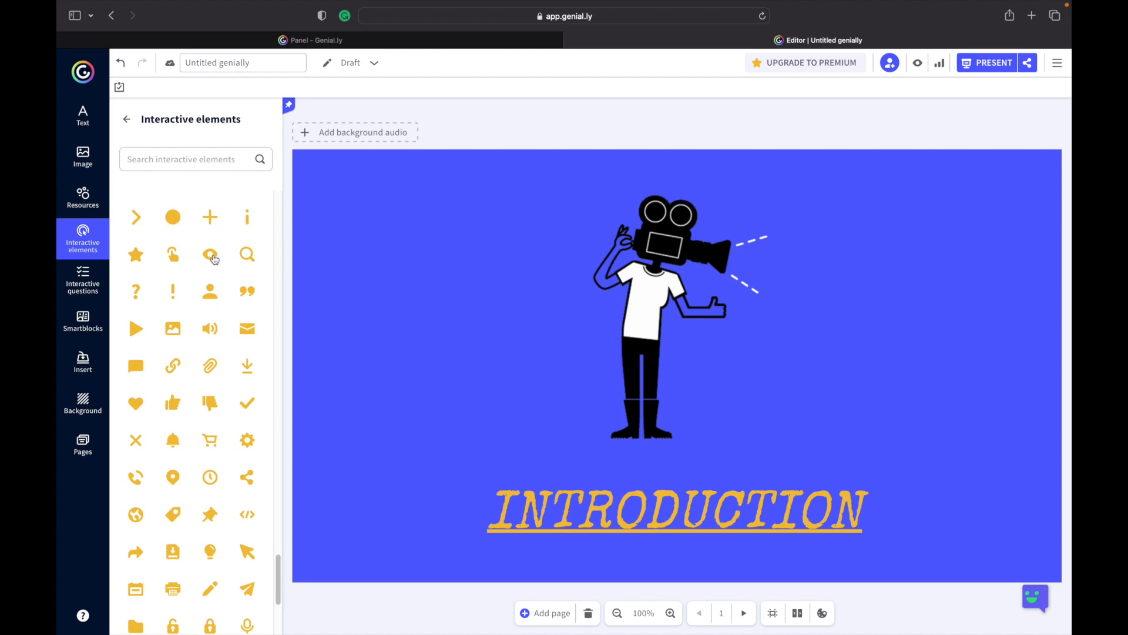
click(213, 259)
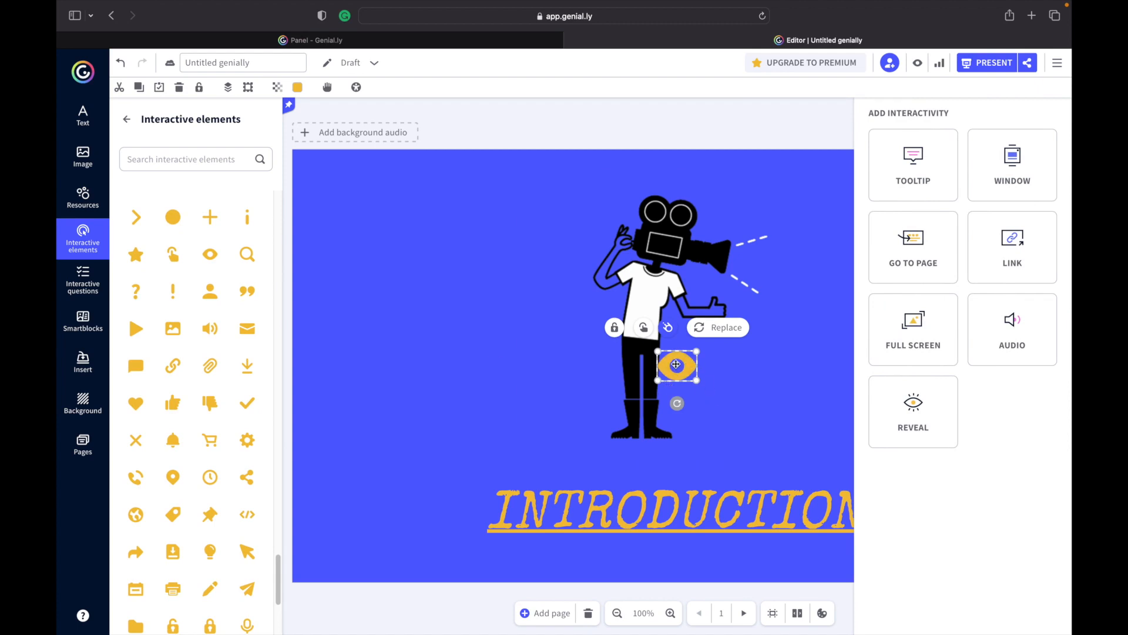
drag(677, 365, 494, 216)
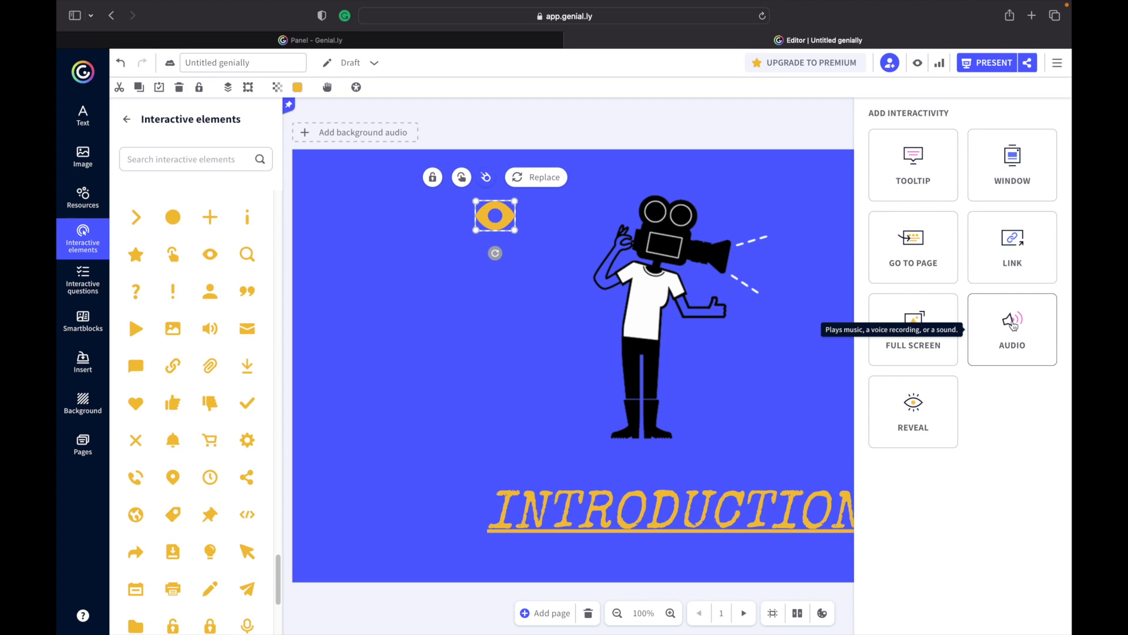
Give the eye button a tooltip named INTRO and paste the Director of Photography description into it.
click(917, 170)
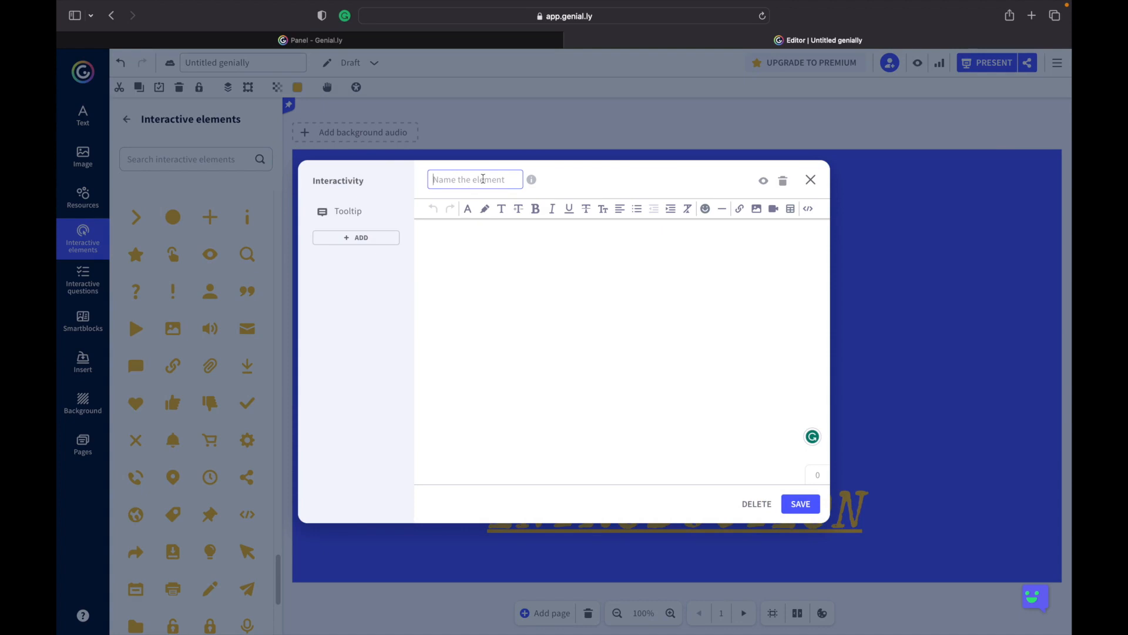
click(483, 179)
click(447, 238)
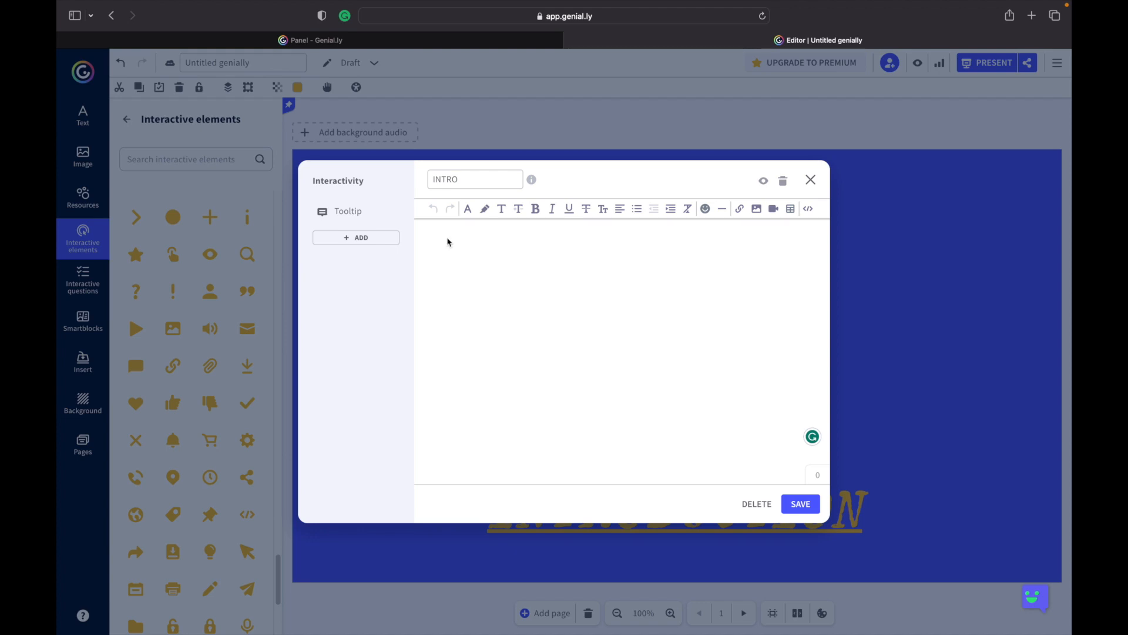
text(The Director of Photography is also known as the Cinematographer of the D.O.P. for short.)
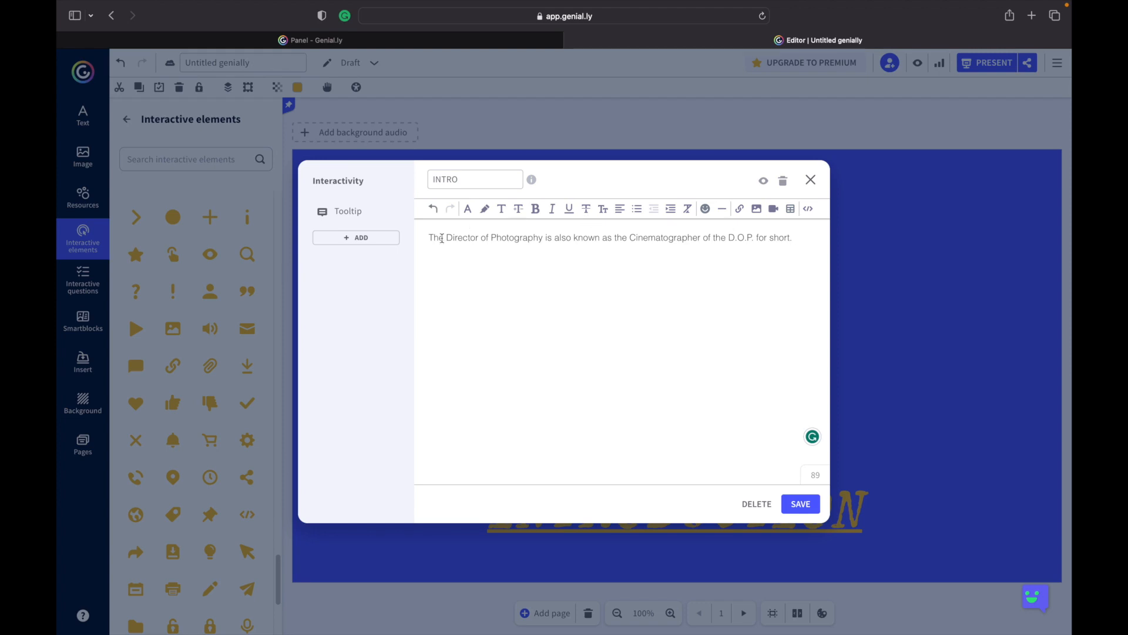
Make the words "Director of Photography" bold in the tooltip text.
drag(448, 237, 547, 237)
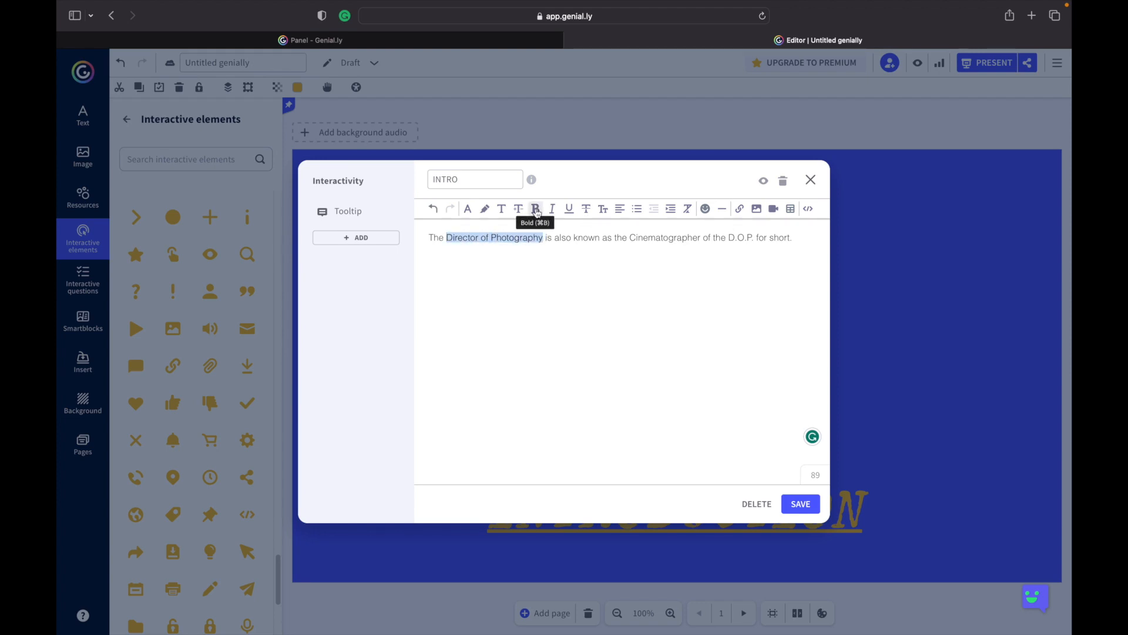
click(536, 211)
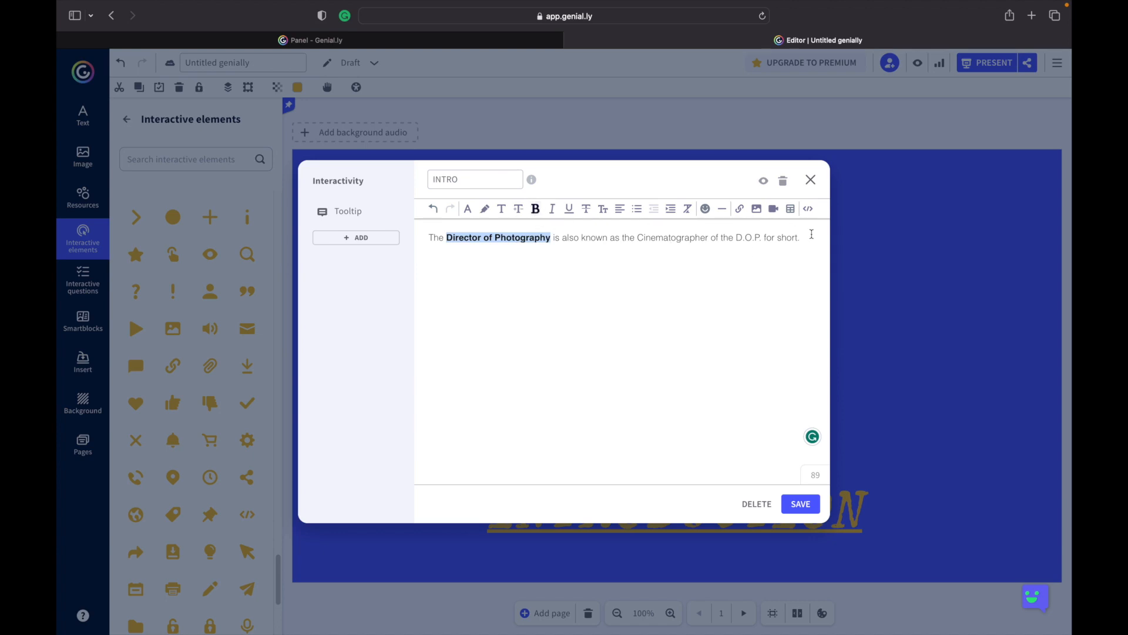
Colour the entire tooltip text dark red.
drag(802, 236, 498, 221)
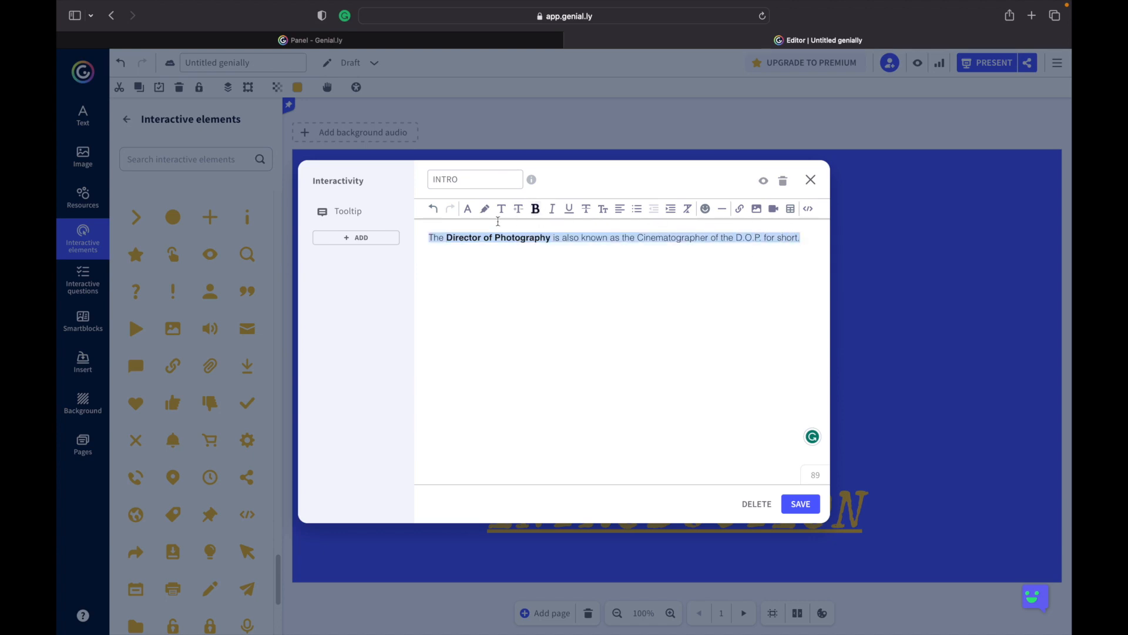
click(467, 209)
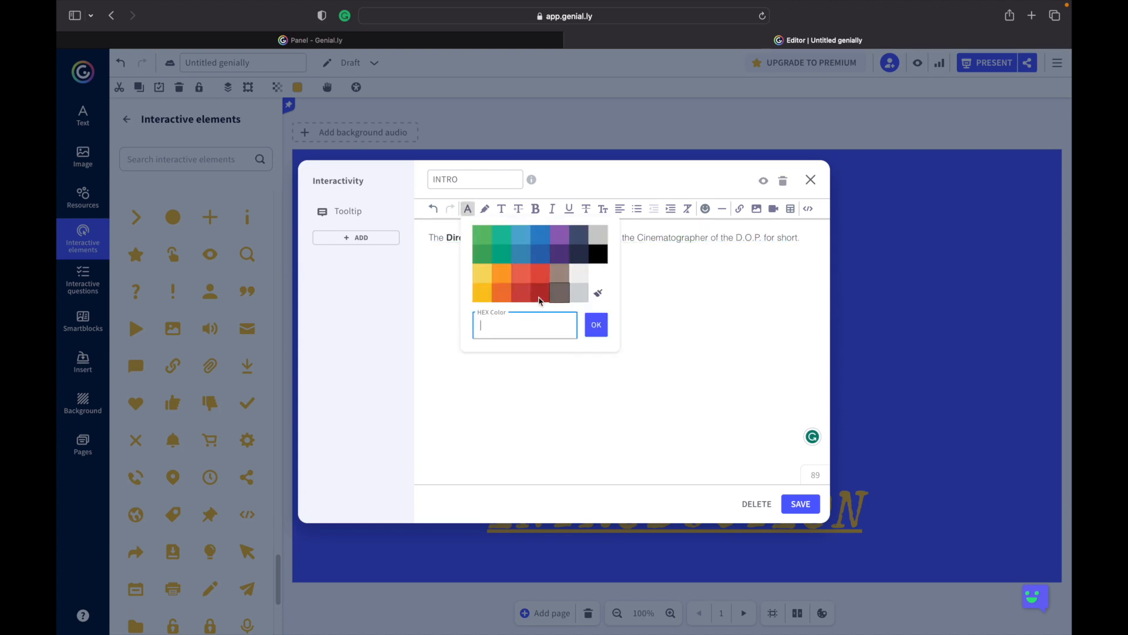
click(539, 293)
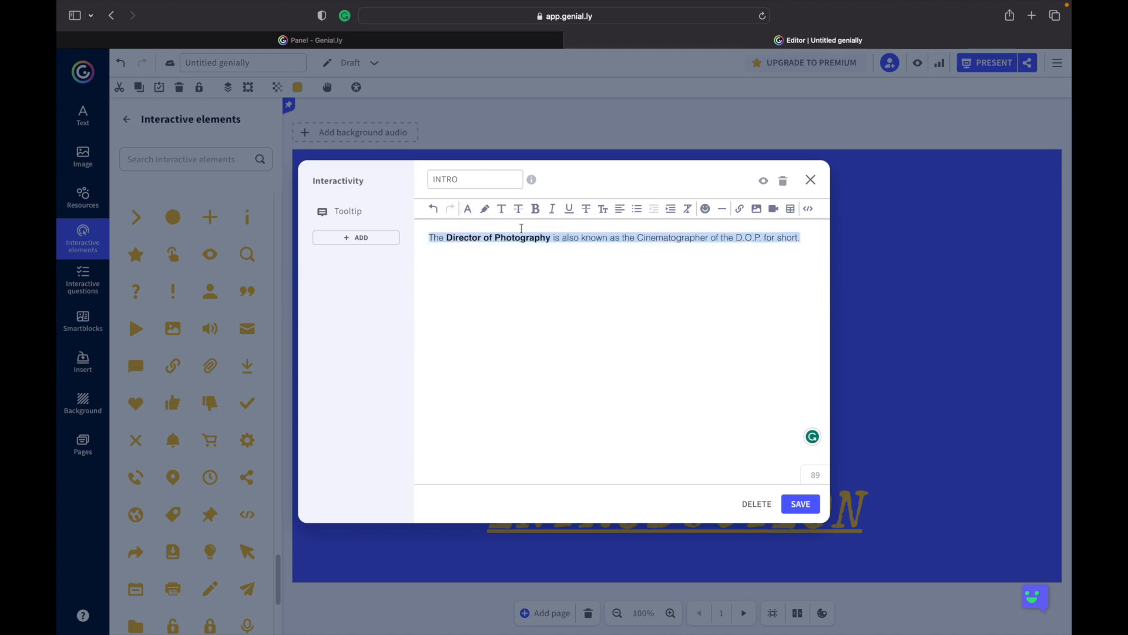
click(532, 237)
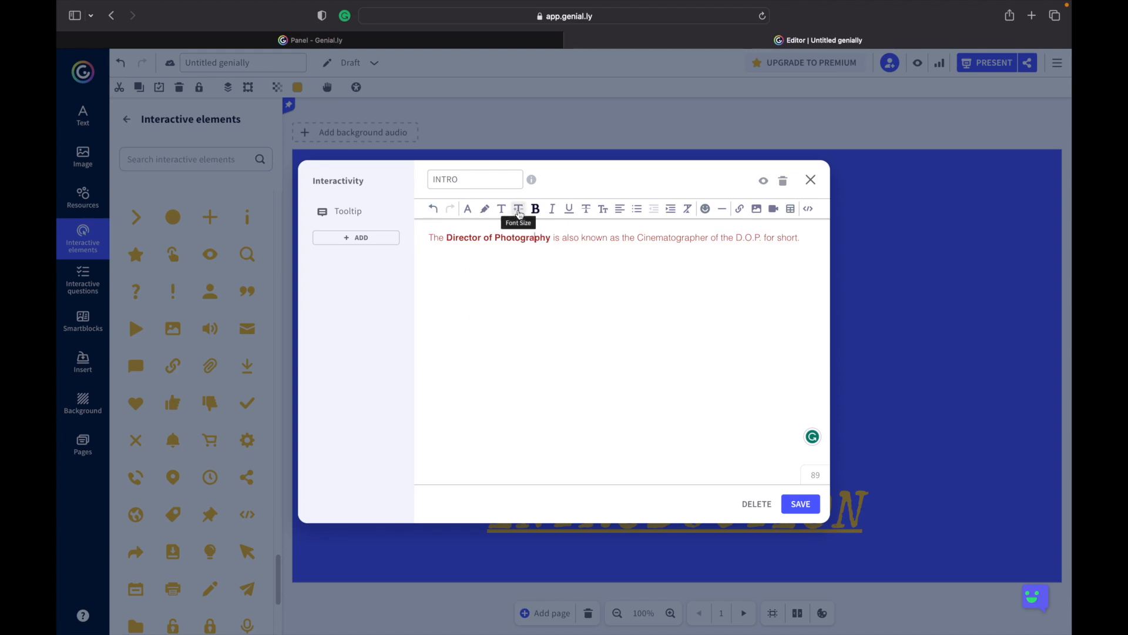
Try font sizes 14 and 24 for the whole tooltip text.
drag(803, 238, 354, 232)
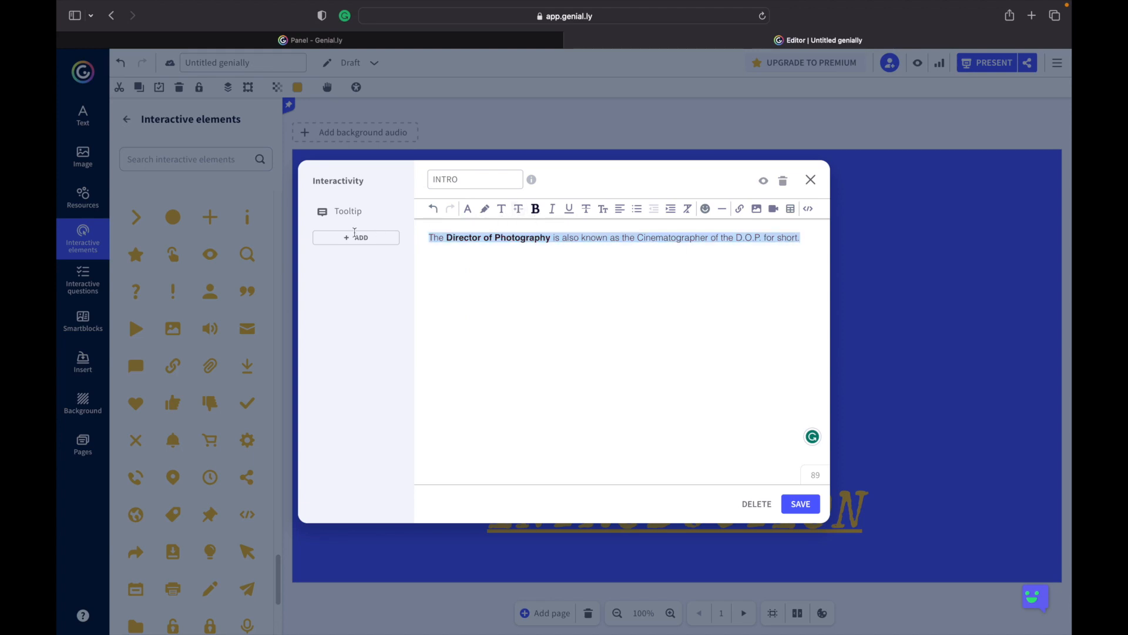
click(518, 209)
scroll(522, 241, down, 1)
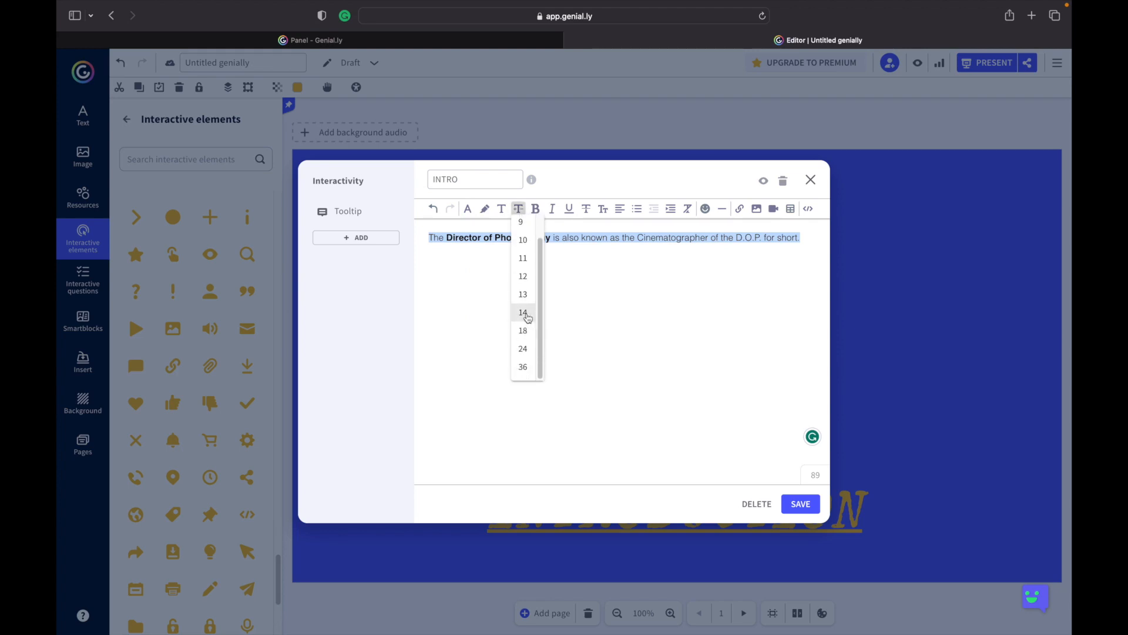
click(523, 312)
click(519, 209)
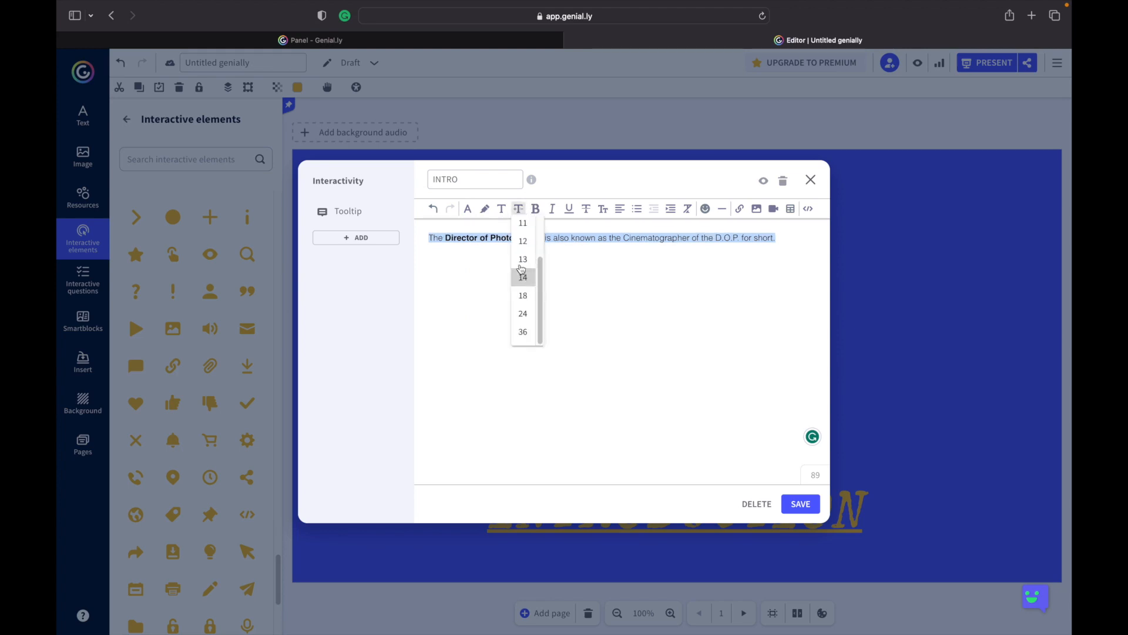
click(524, 347)
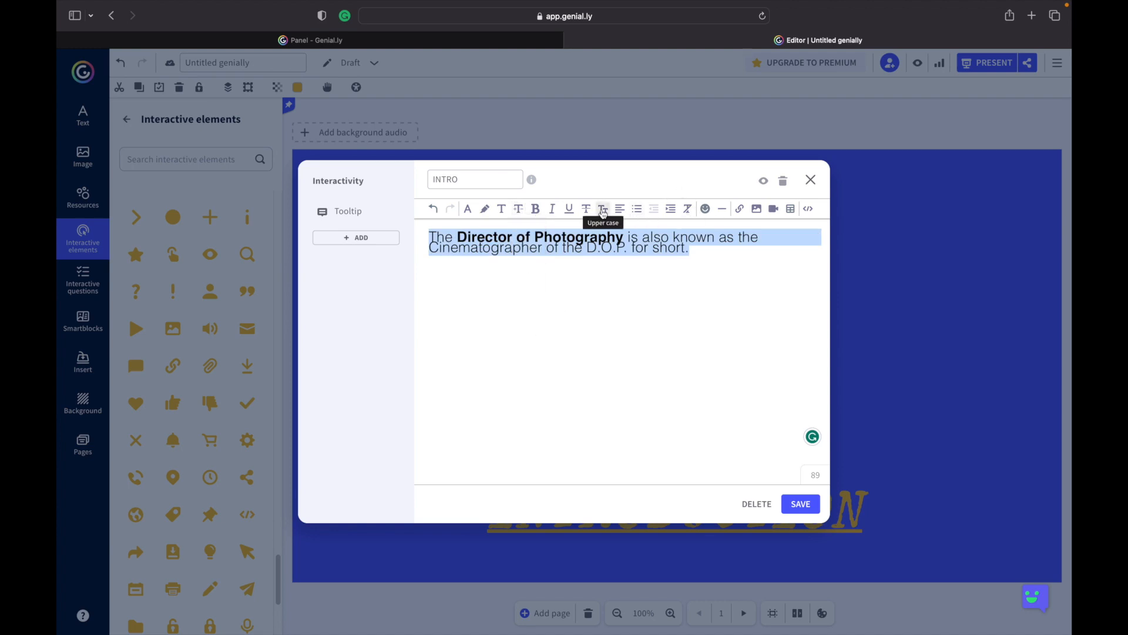
Convert the tooltip text to upper case, set its font size to 14 and save the tooltip.
click(603, 212)
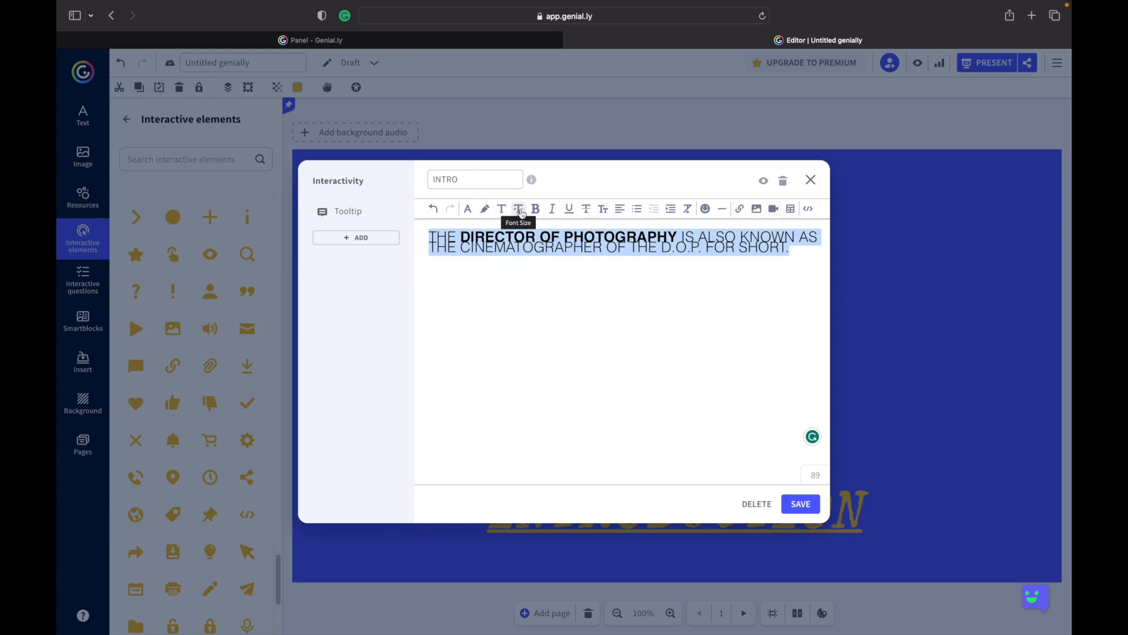
click(518, 209)
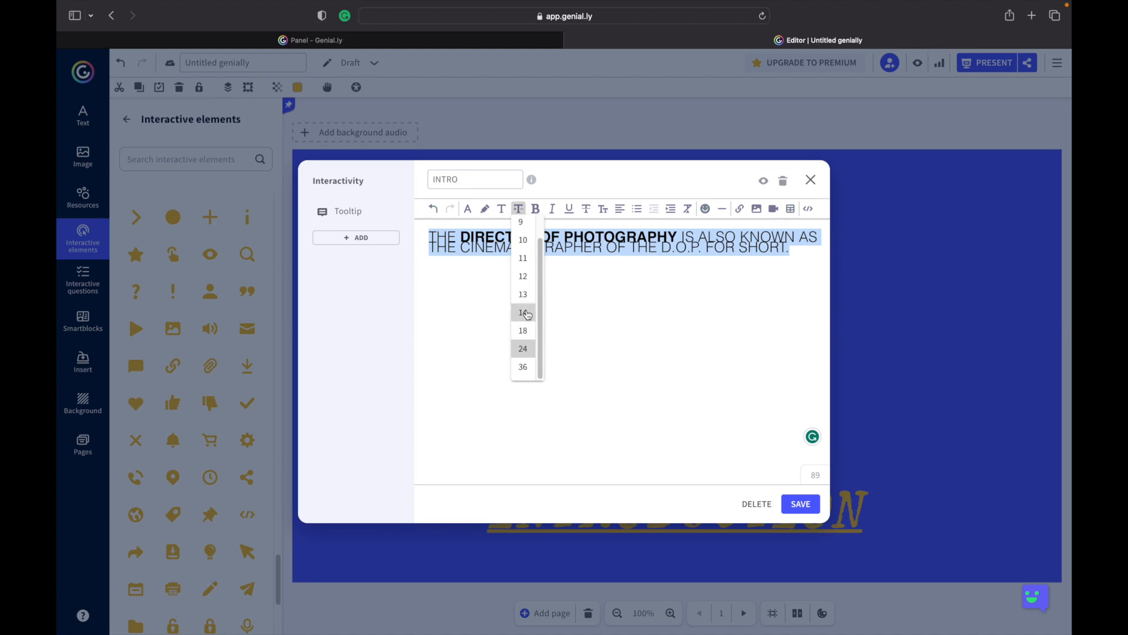
click(524, 311)
click(479, 249)
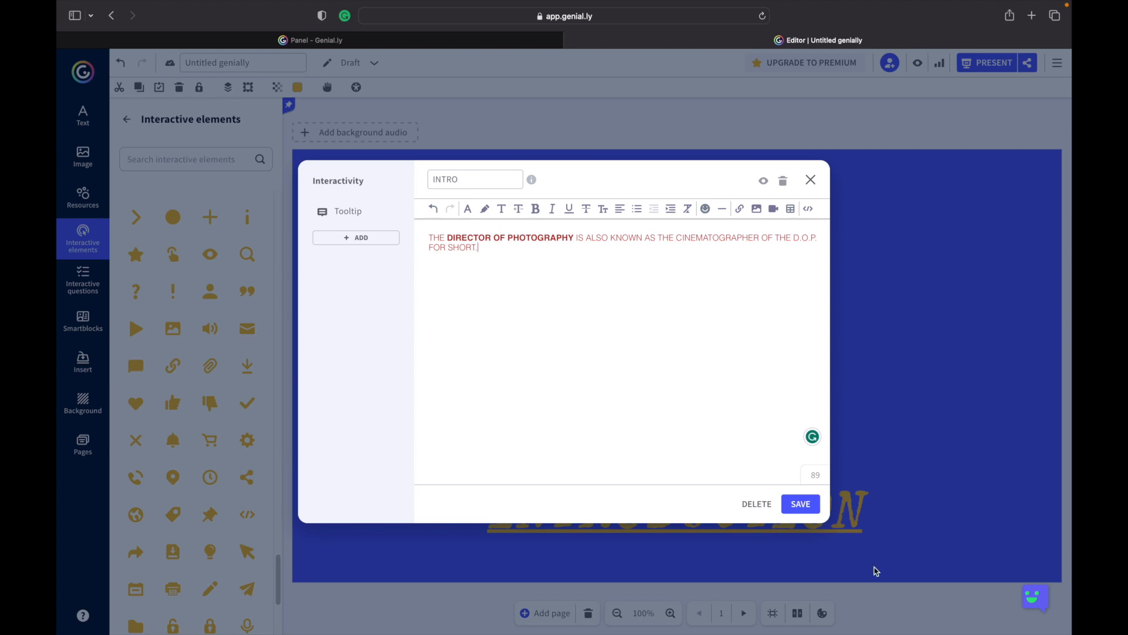
click(797, 504)
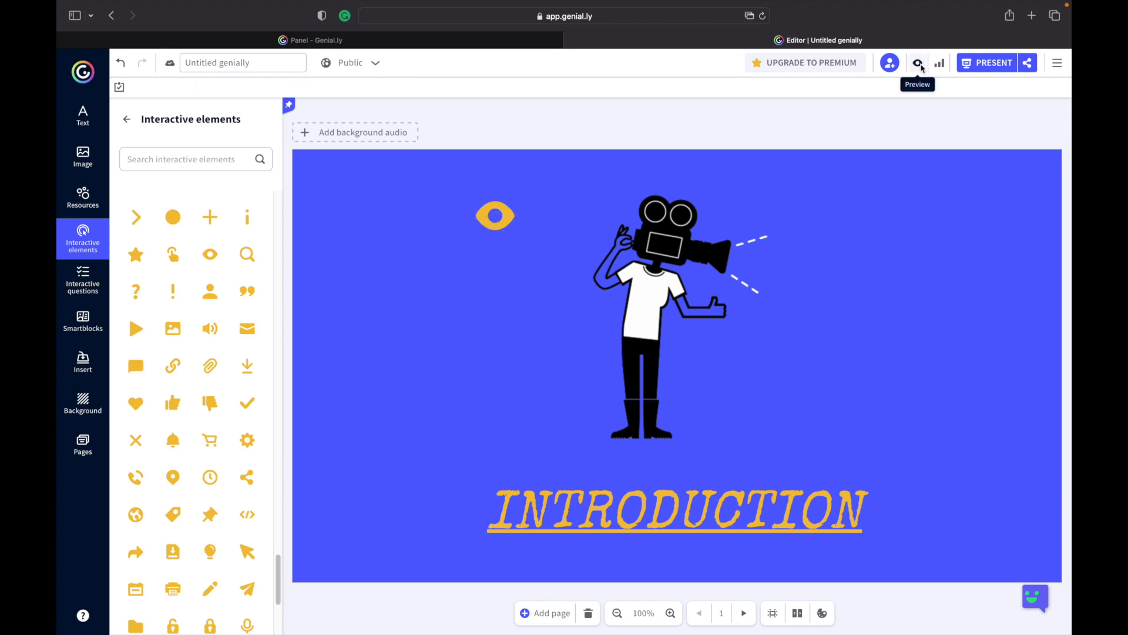
Preview the presentation to test the eye button's tooltip.
click(917, 63)
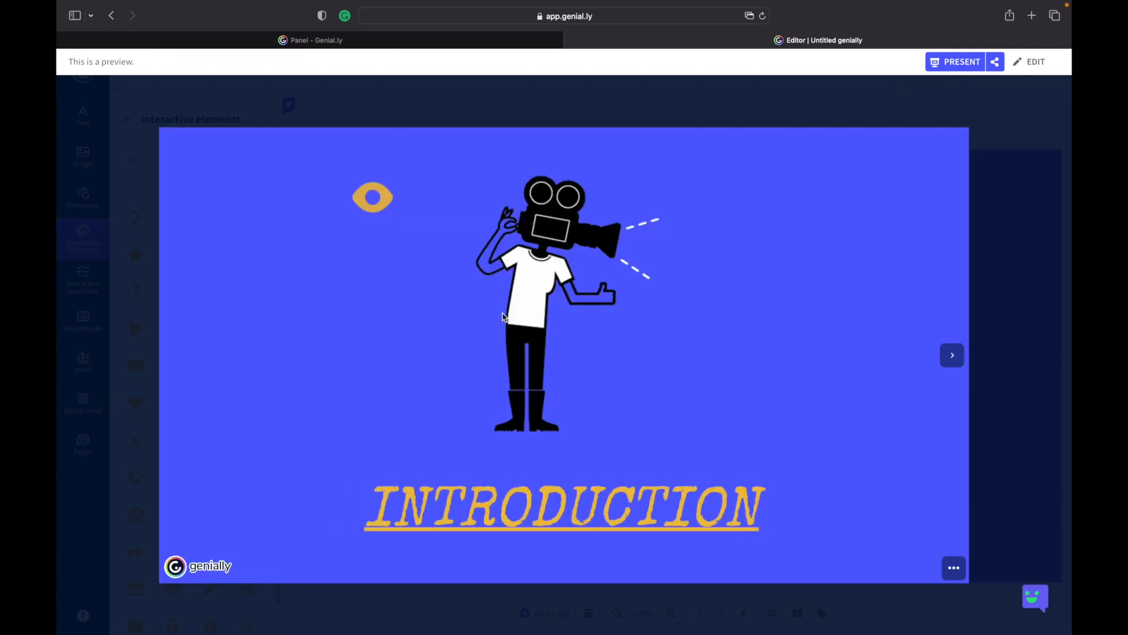
mouse_move(379, 205)
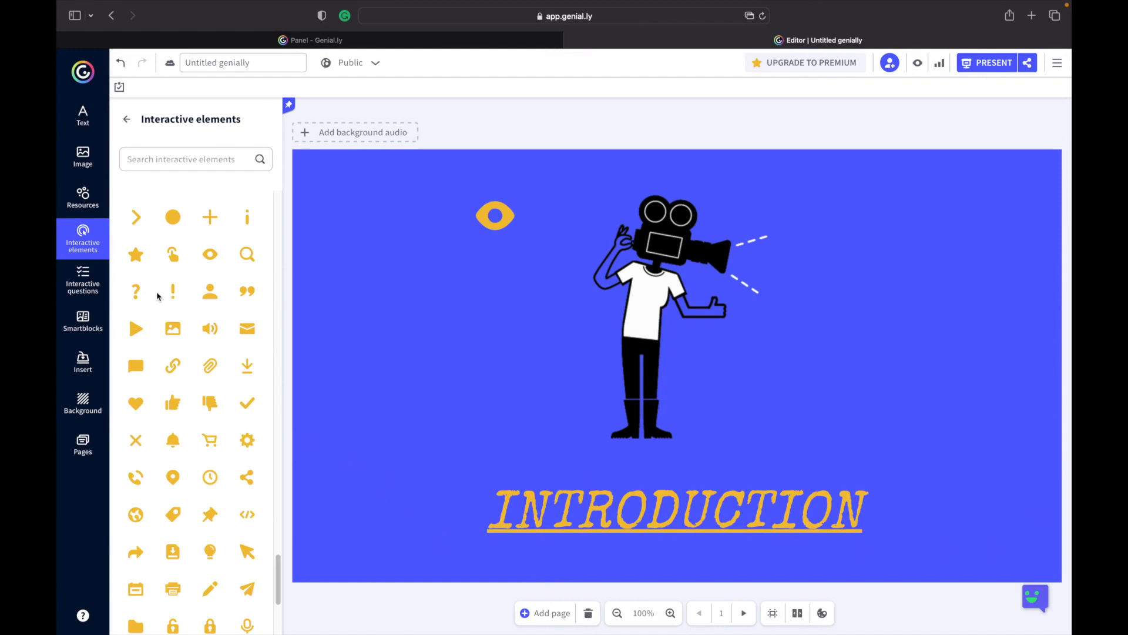
Add a yellow tapping-hand button and place it left of the illustration.
click(173, 255)
drag(680, 365, 462, 379)
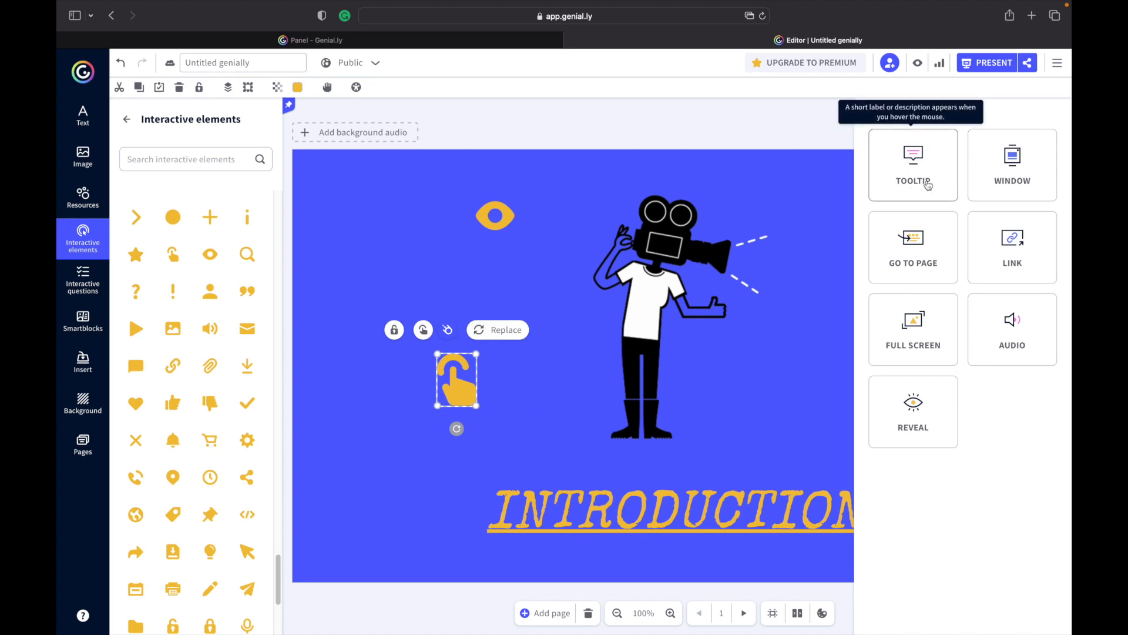
Attach a blank Window interactivity to the hand button and open the window for editing.
click(1015, 175)
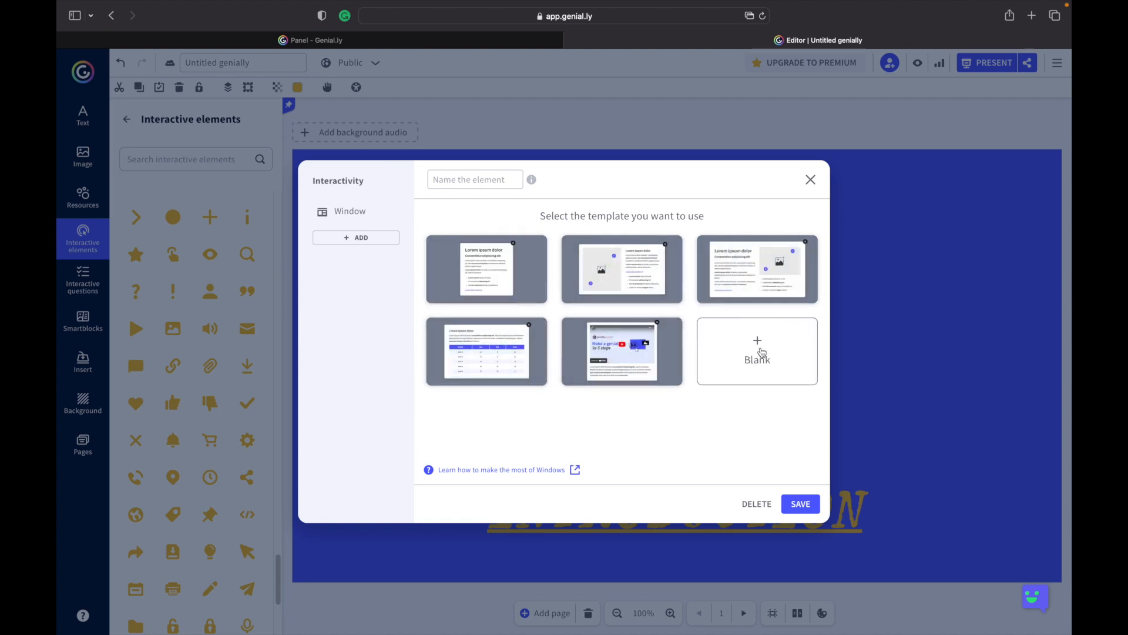
click(761, 352)
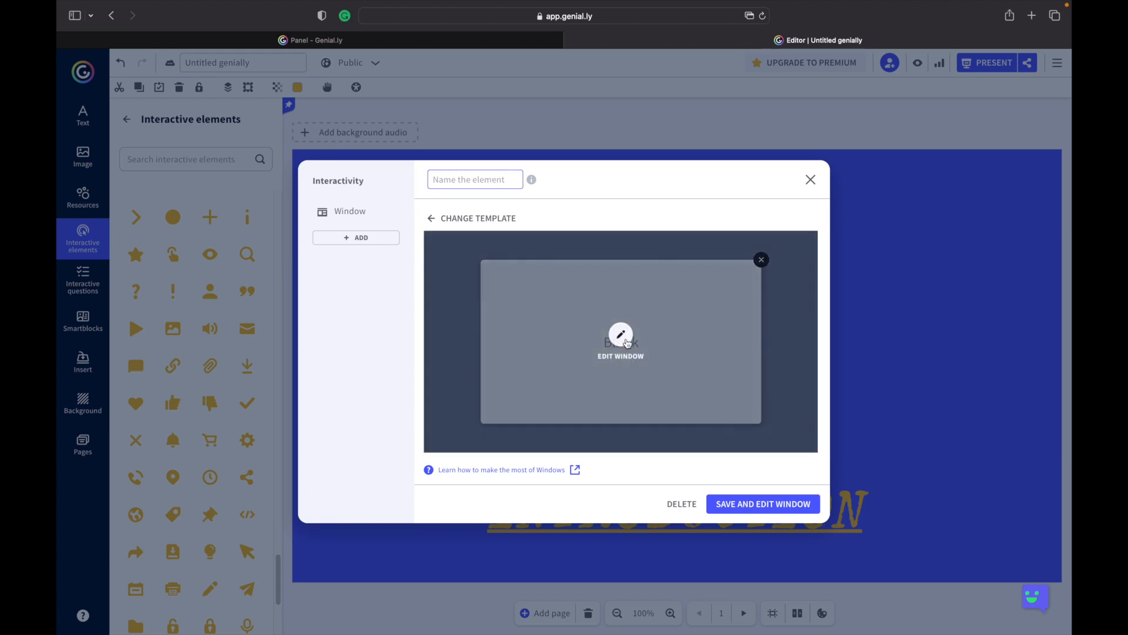
click(621, 335)
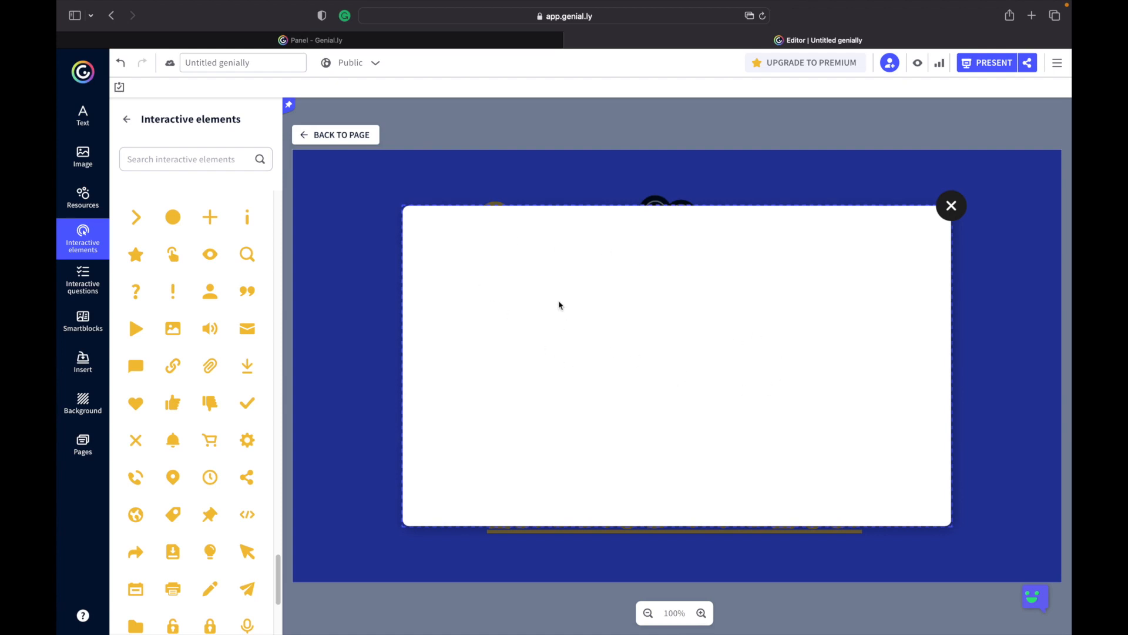
click(526, 301)
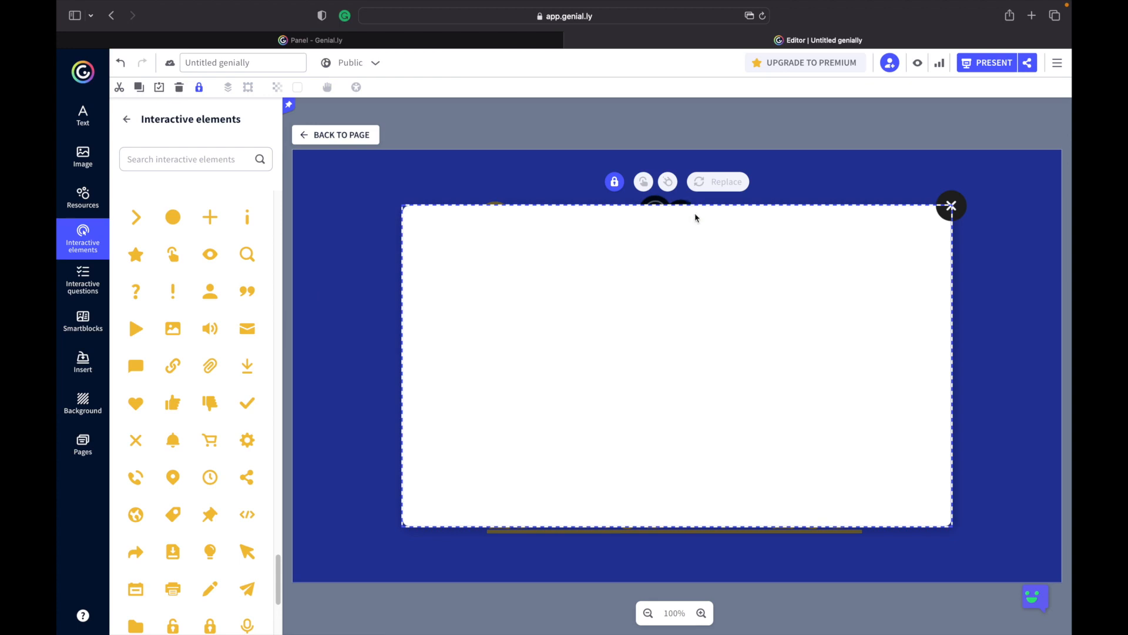
click(615, 183)
mouse_move(644, 230)
mouse_down()
mouse_move(574, 264)
mouse_move(607, 277)
mouse_move(648, 240)
mouse_move(644, 228)
mouse_up()
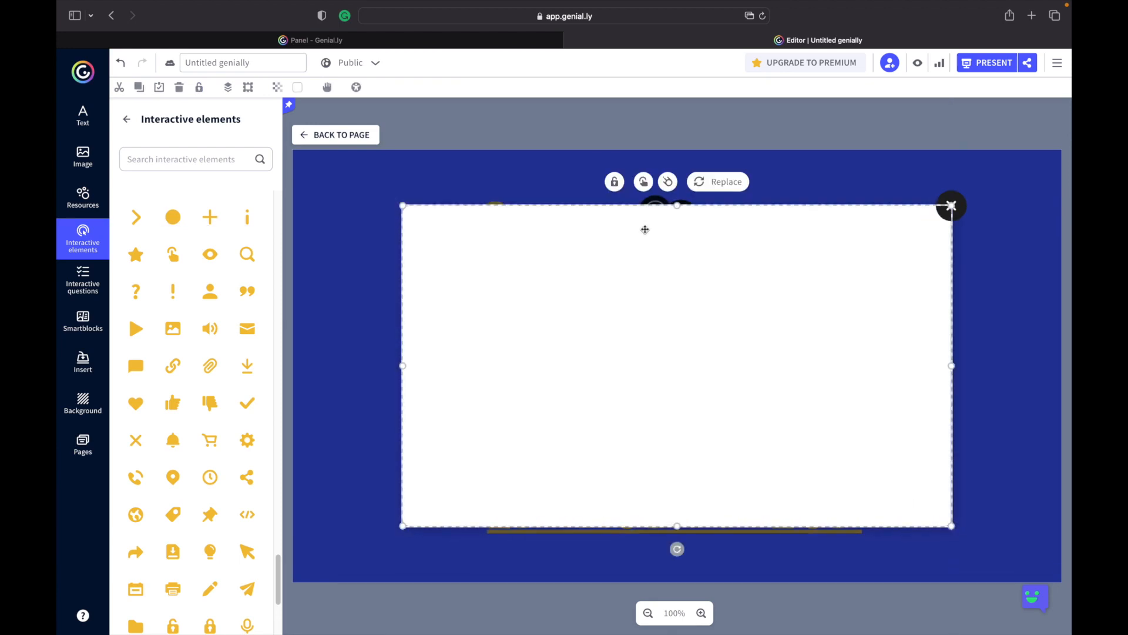
click(614, 182)
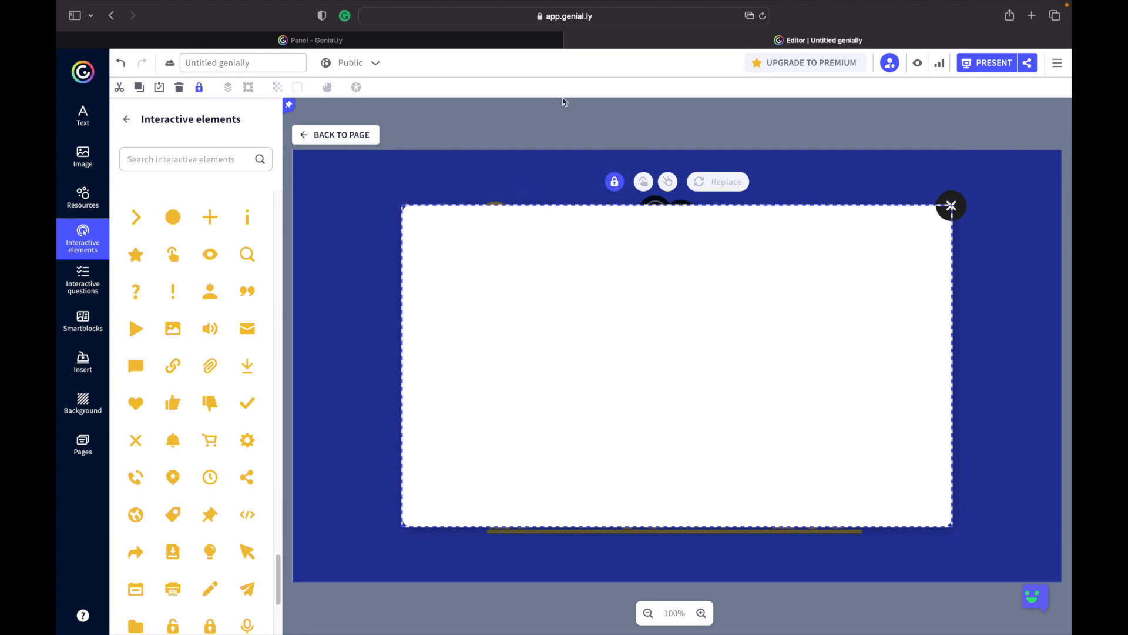
Add a paragraph text box to the window and move it to the window's upper left.
click(87, 121)
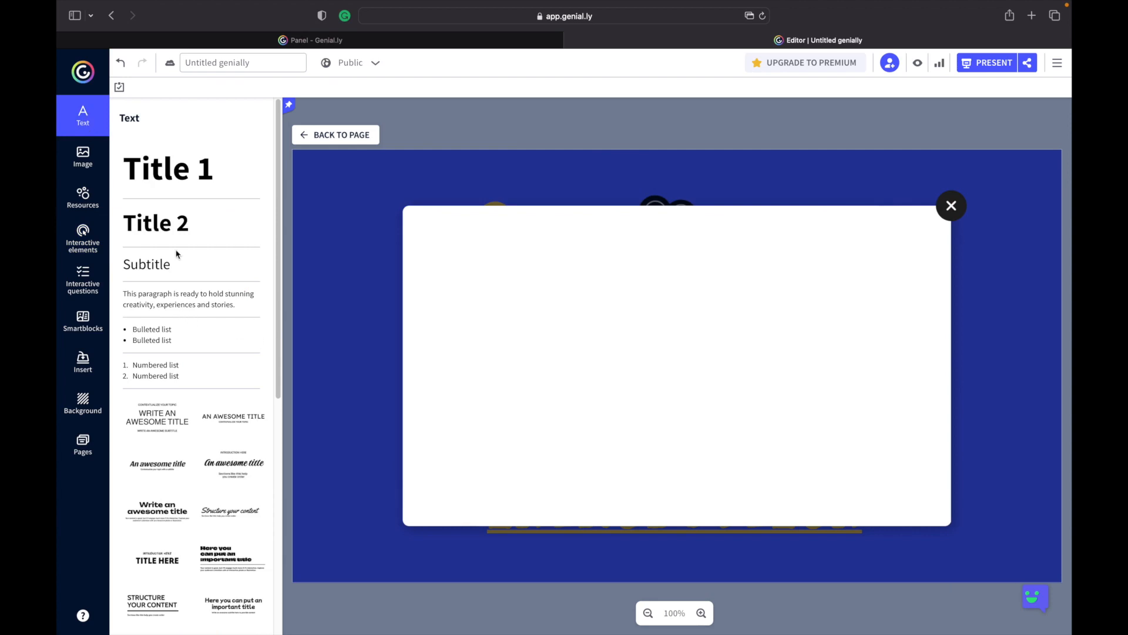
click(151, 301)
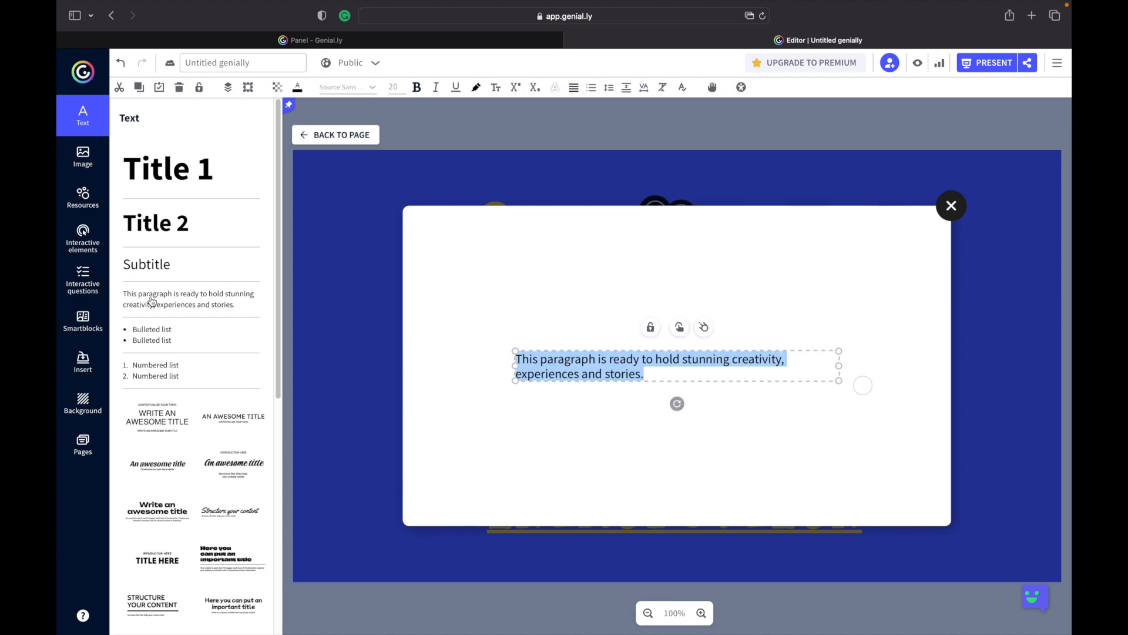
drag(516, 351, 443, 247)
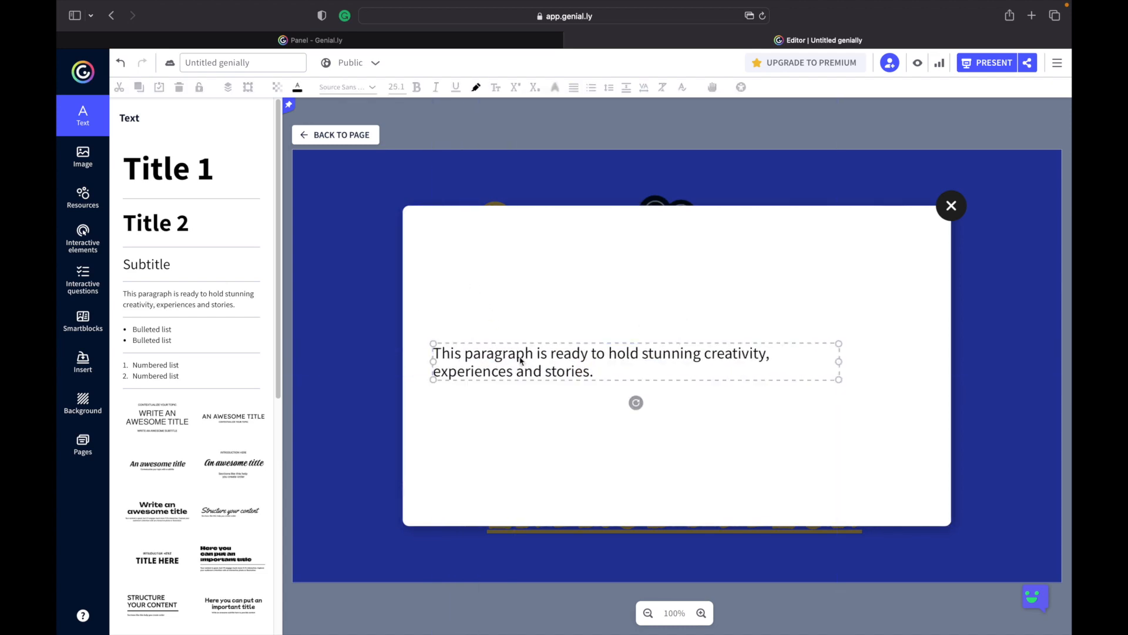
drag(530, 345, 535, 243)
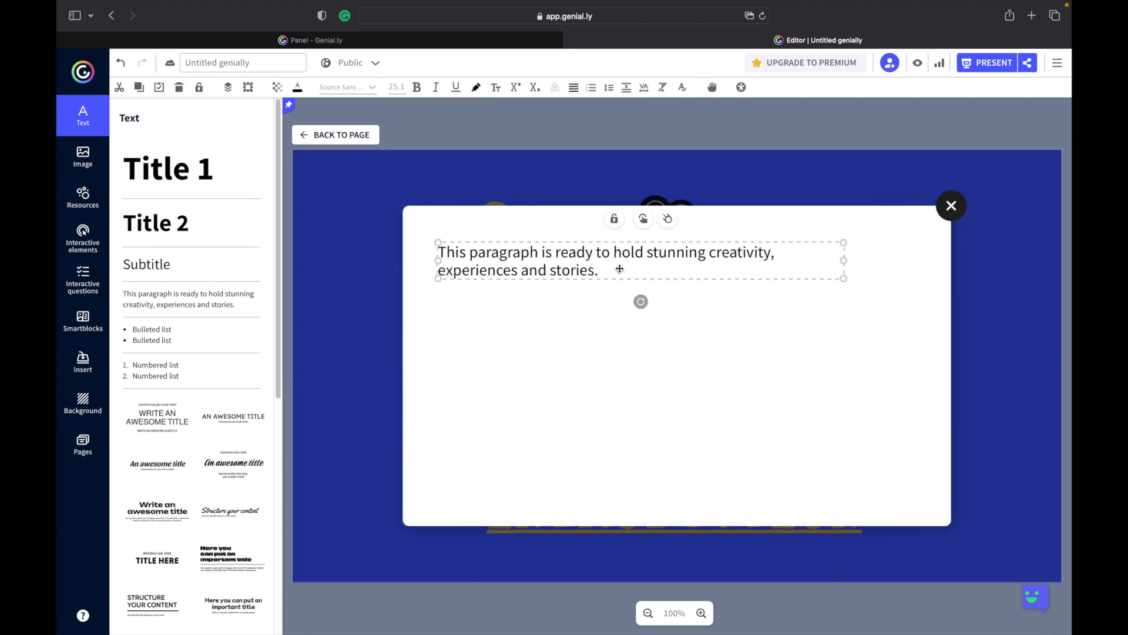
Replace the paragraph's placeholder with the pasted text about what a director of photography does.
double_click(620, 269)
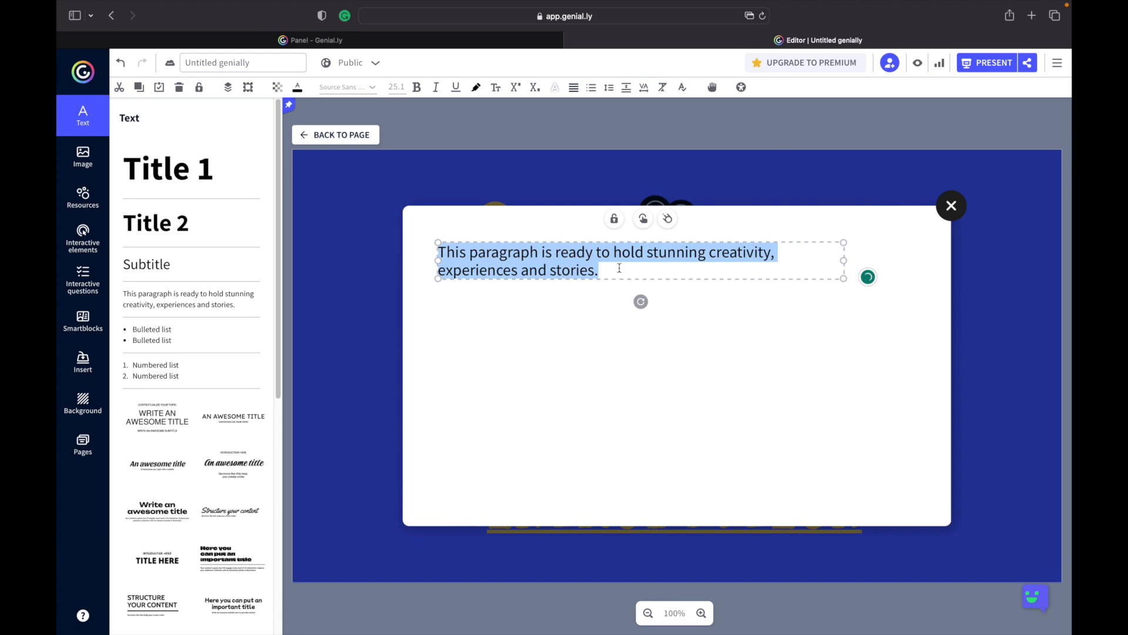
text(What does a director of photography do? Directors of photography are responsible for the photographic heart of a production. They read the screenplay and work closely with the director to discuss the look and feel of a film. They then research how to create the look through lighting, framing and camera movement and what they will need in terms of kit and crew to achieve this.)
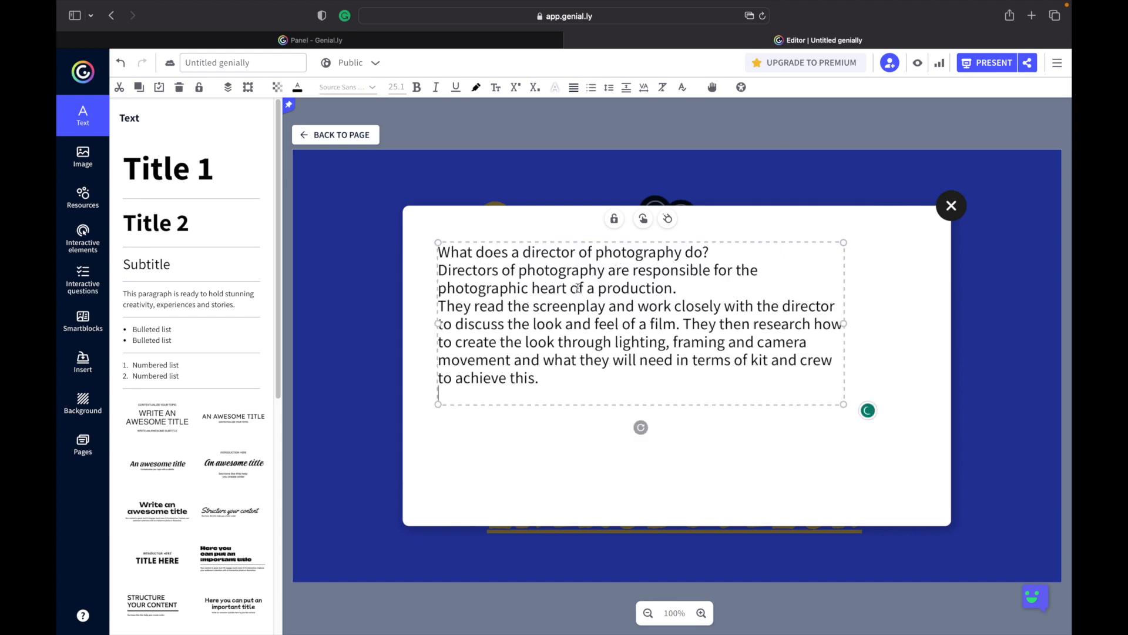
key(BackSpace)
Bold the first line "What does a director of photography do?" and set the font size to 36.
drag(711, 253, 536, 252)
drag(419, 252, 725, 247)
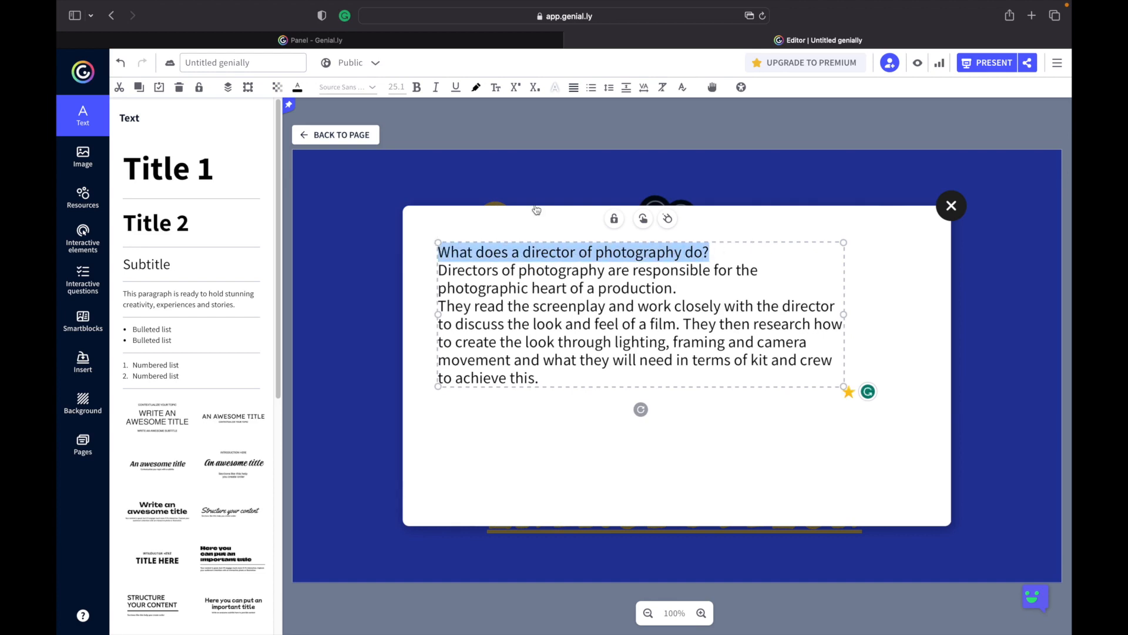
click(417, 87)
click(398, 88)
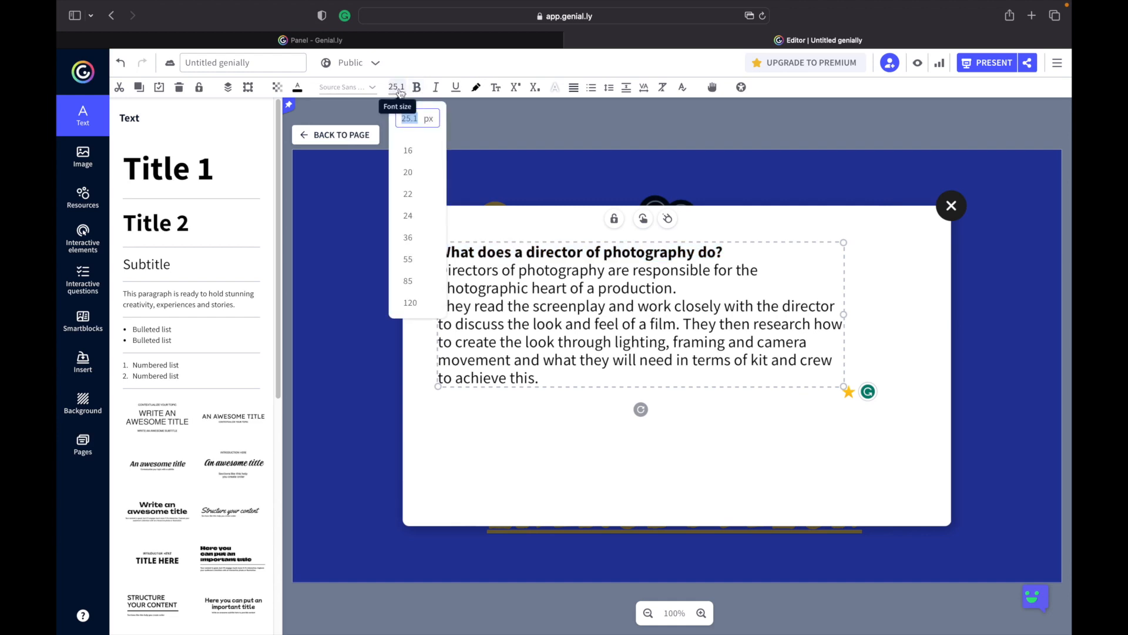
click(414, 238)
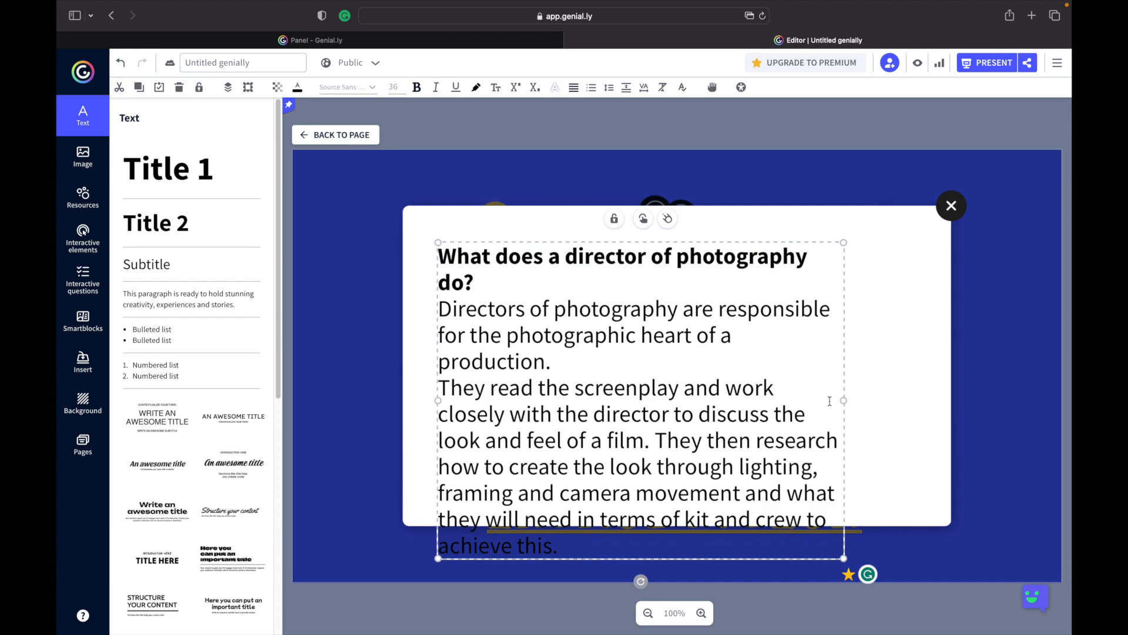
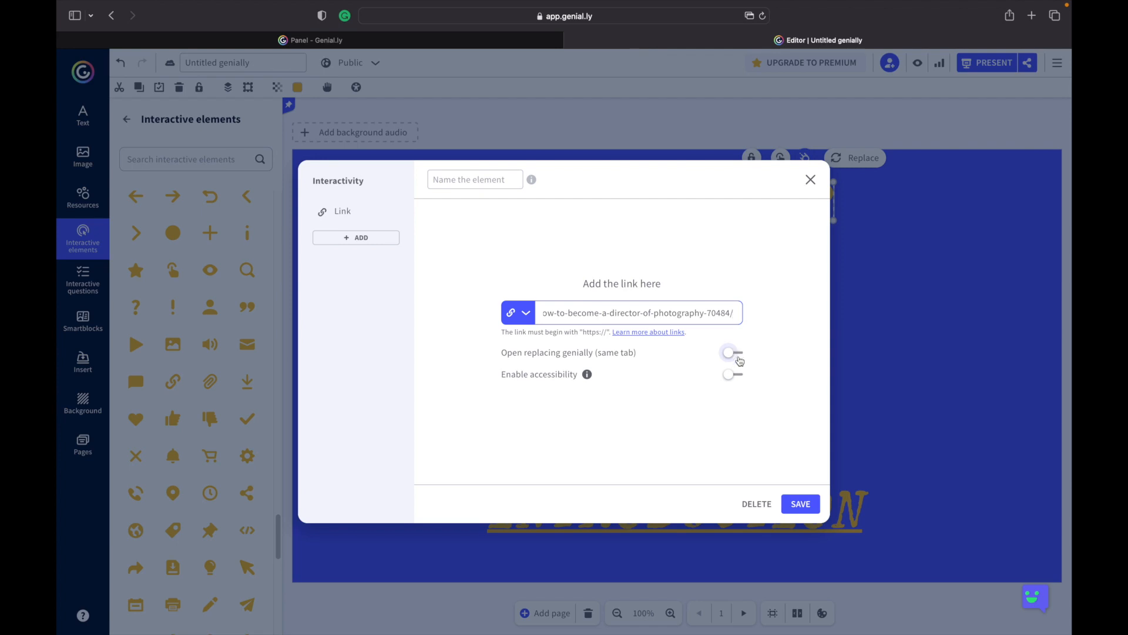
Save the link on the chain button, then preview the presentation and follow the link to the director-of-photography article.
click(800, 504)
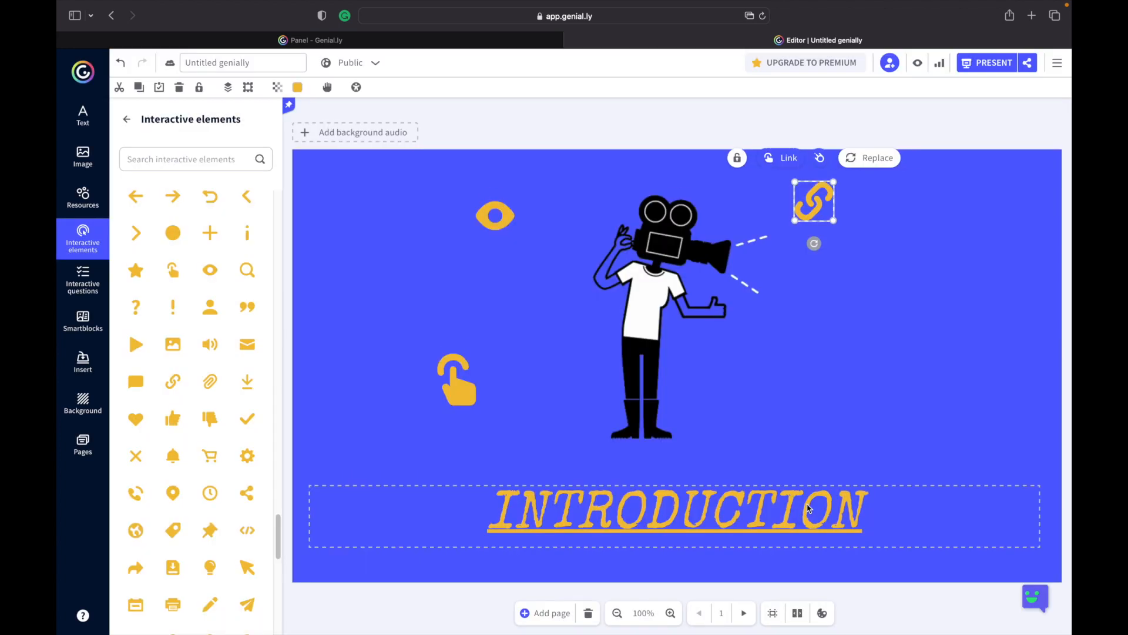
click(919, 66)
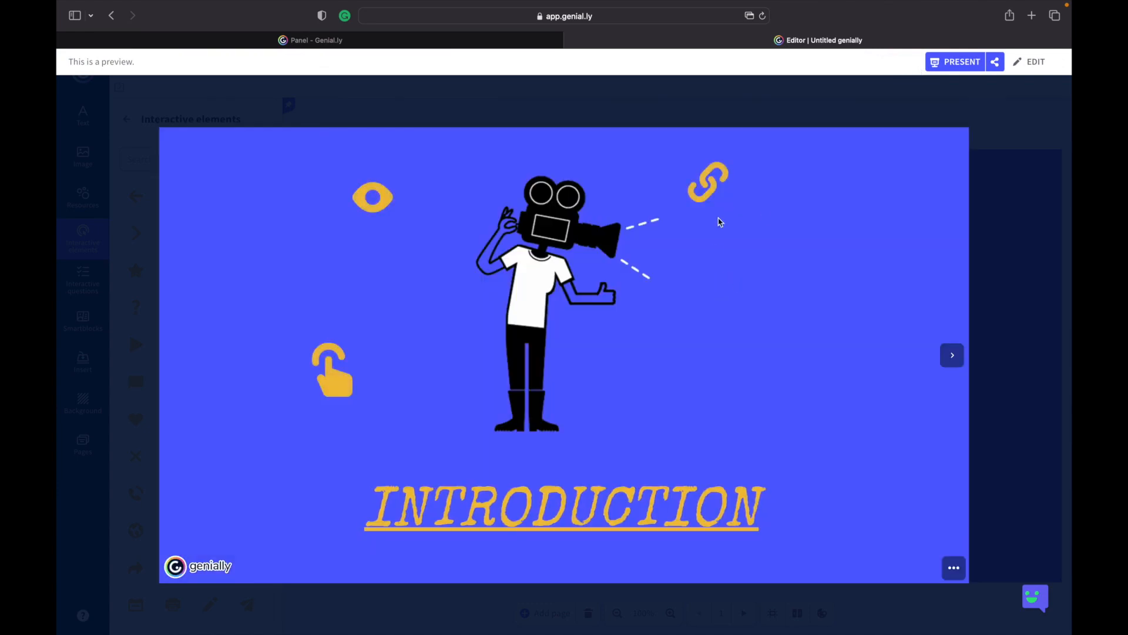
click(712, 186)
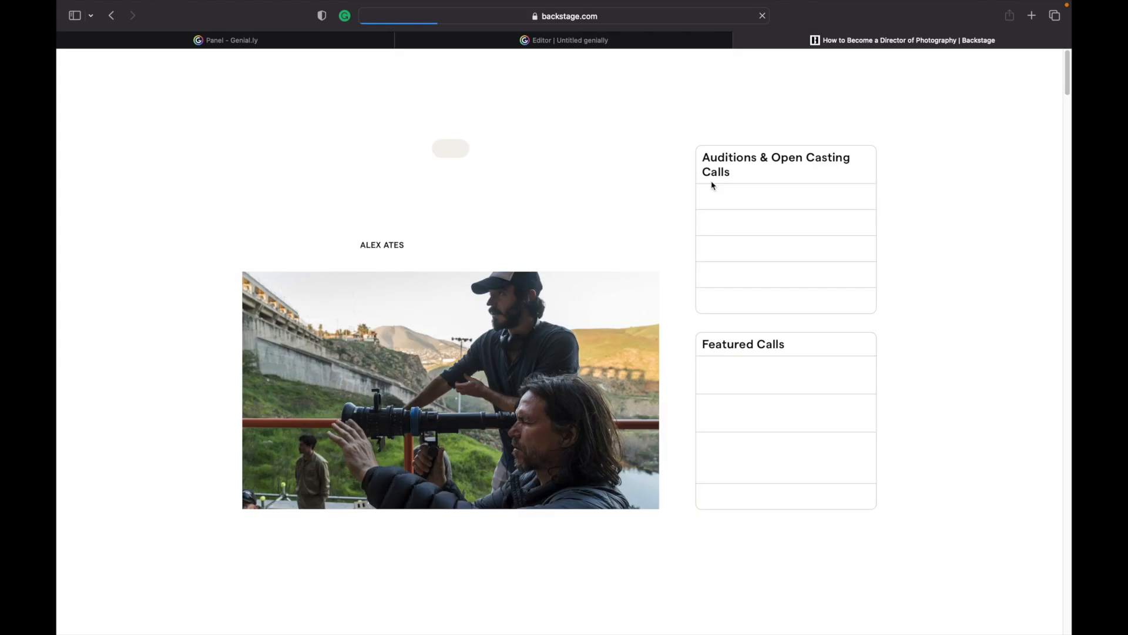
scroll(437, 436, down, 10)
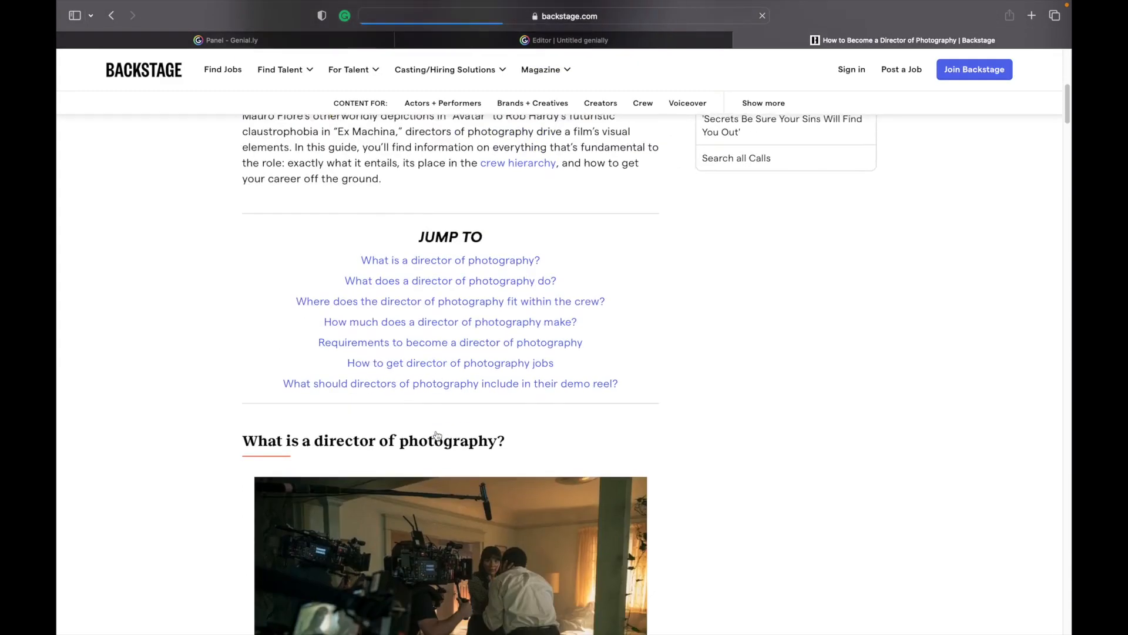
scroll(437, 435, down, 10)
scroll(438, 435, up, 20)
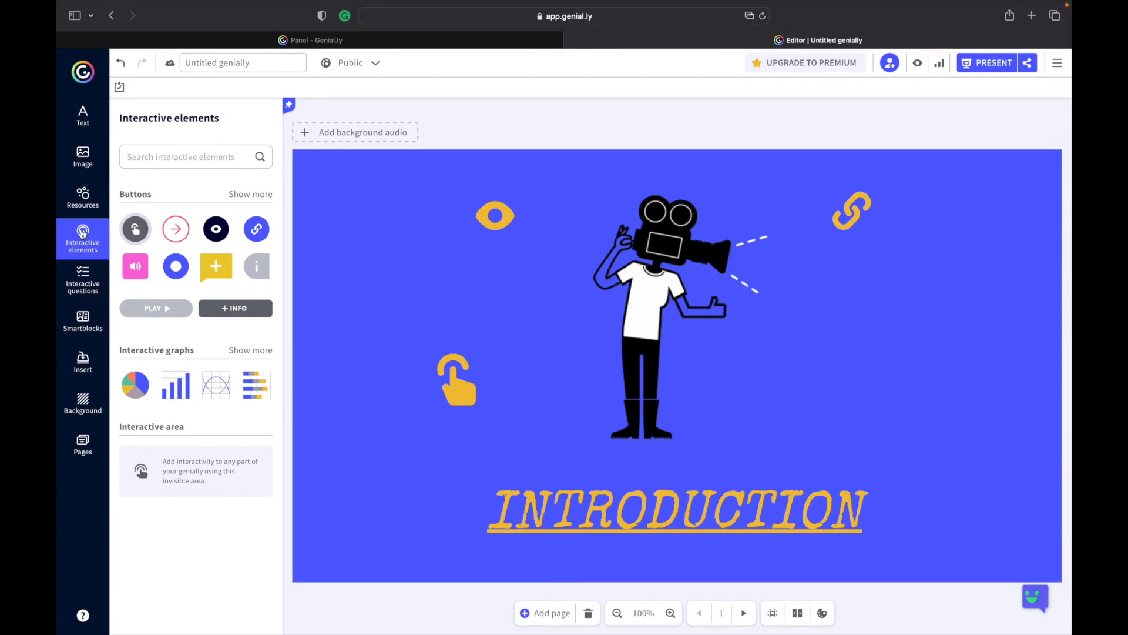
Search interactive elements for YOUTUBE and add the yellow play button, placing it right of the cameraman.
click(158, 155)
text(YOUTUBE)
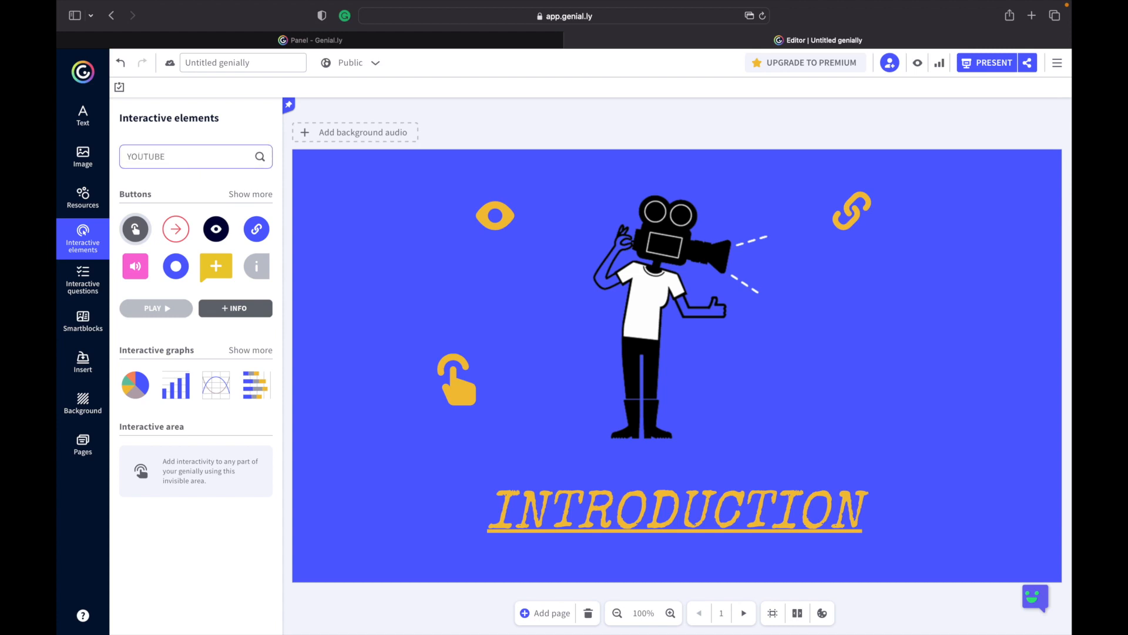
click(260, 156)
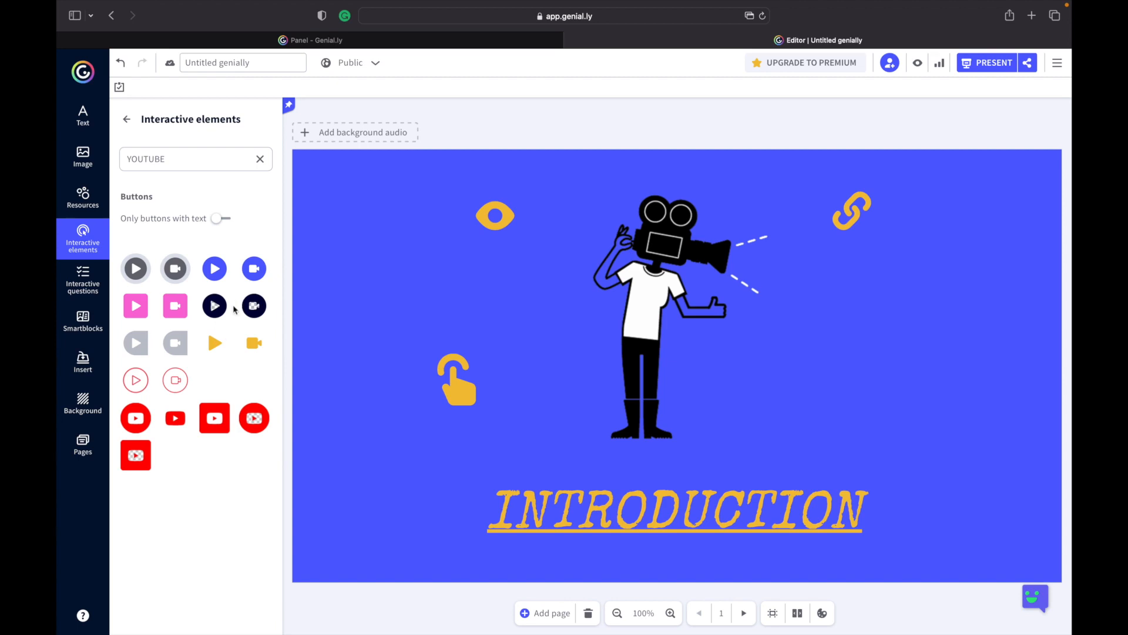
click(215, 344)
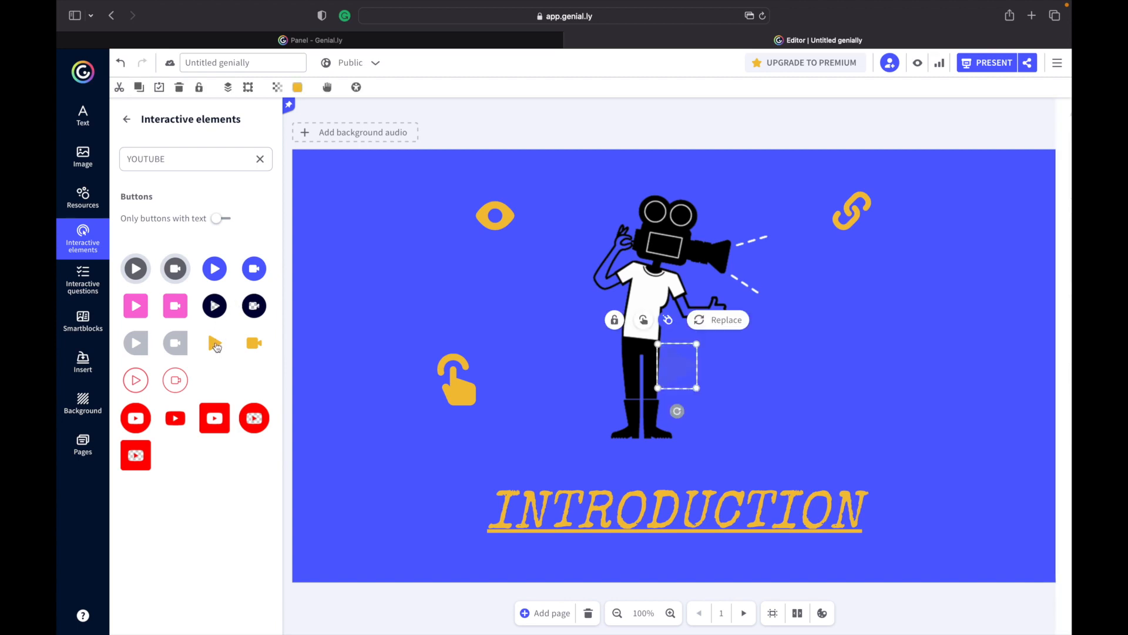
drag(684, 367, 791, 402)
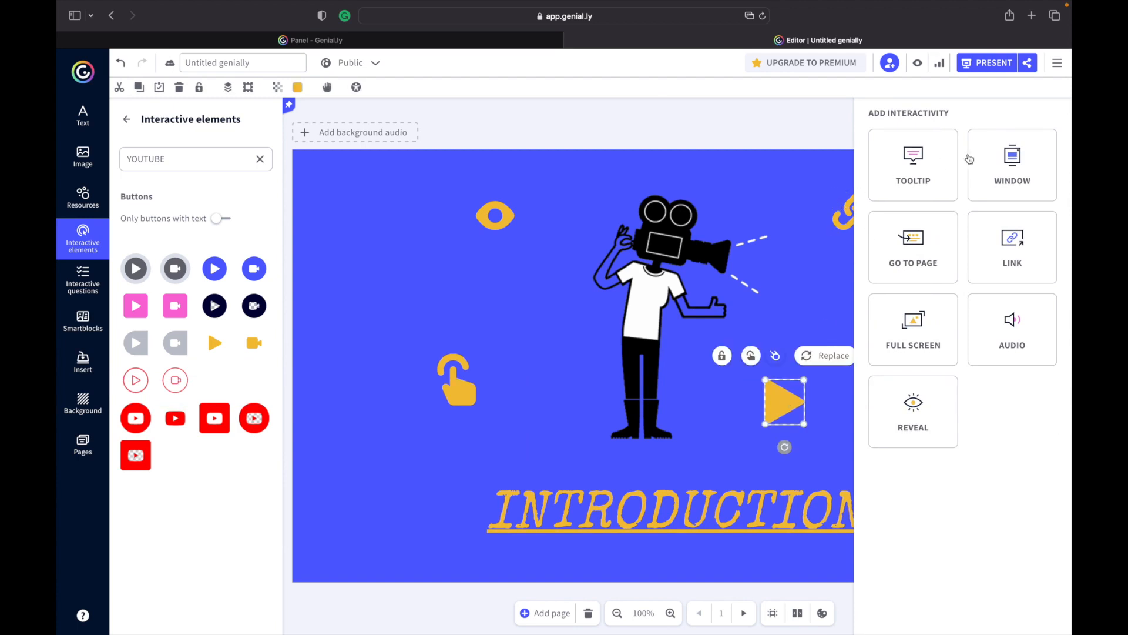
Attach a blank Window interactivity to the play button and open the window for editing.
click(1021, 169)
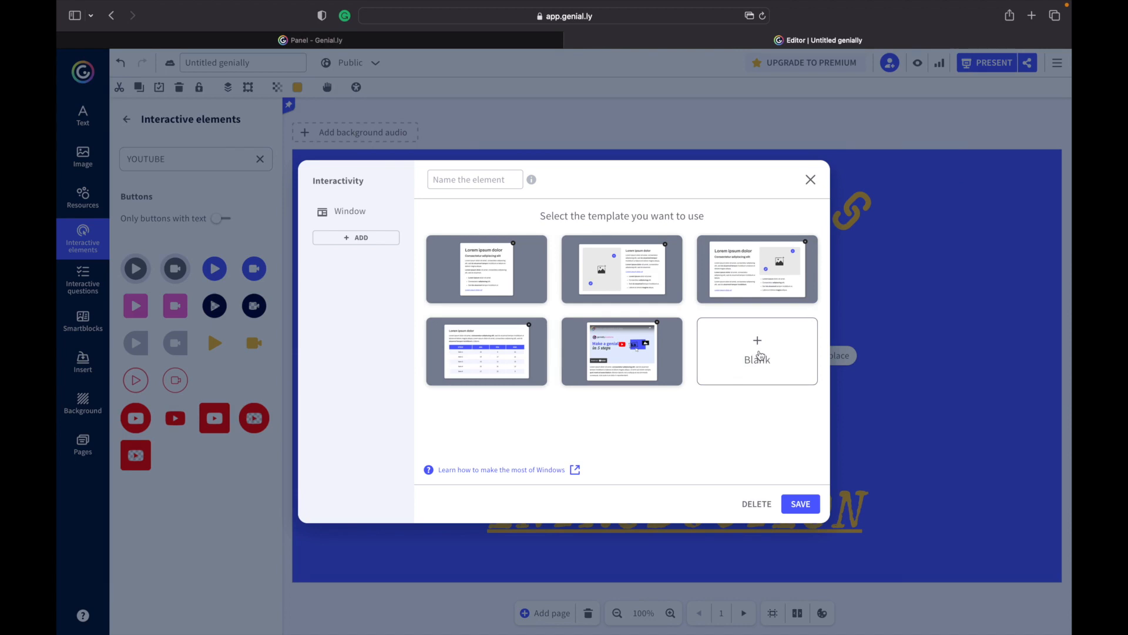
click(760, 356)
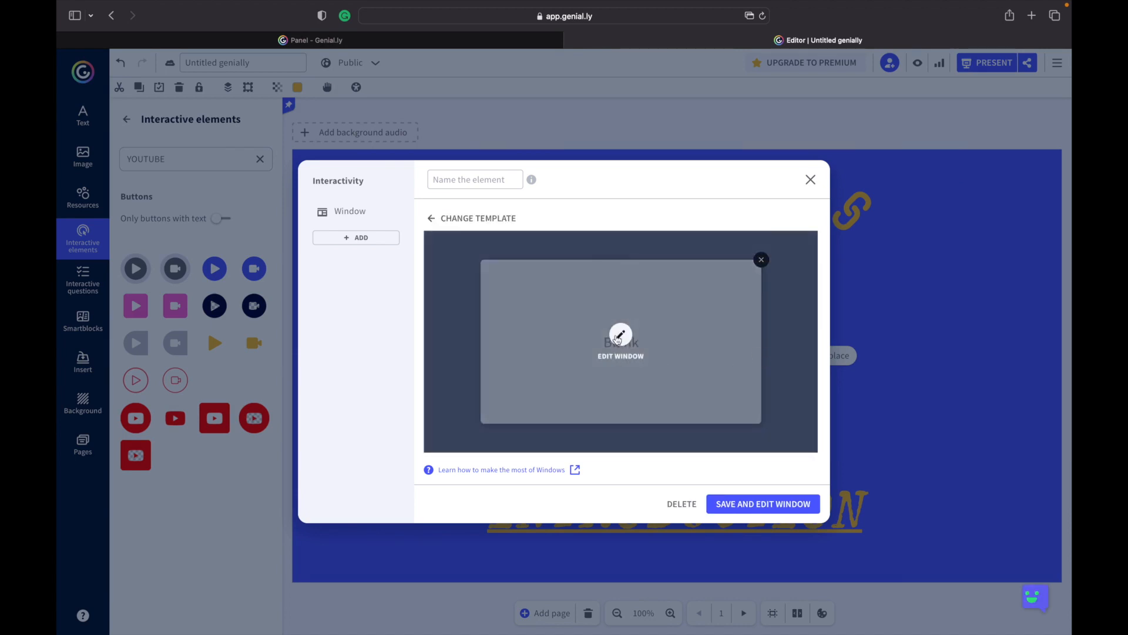
click(620, 335)
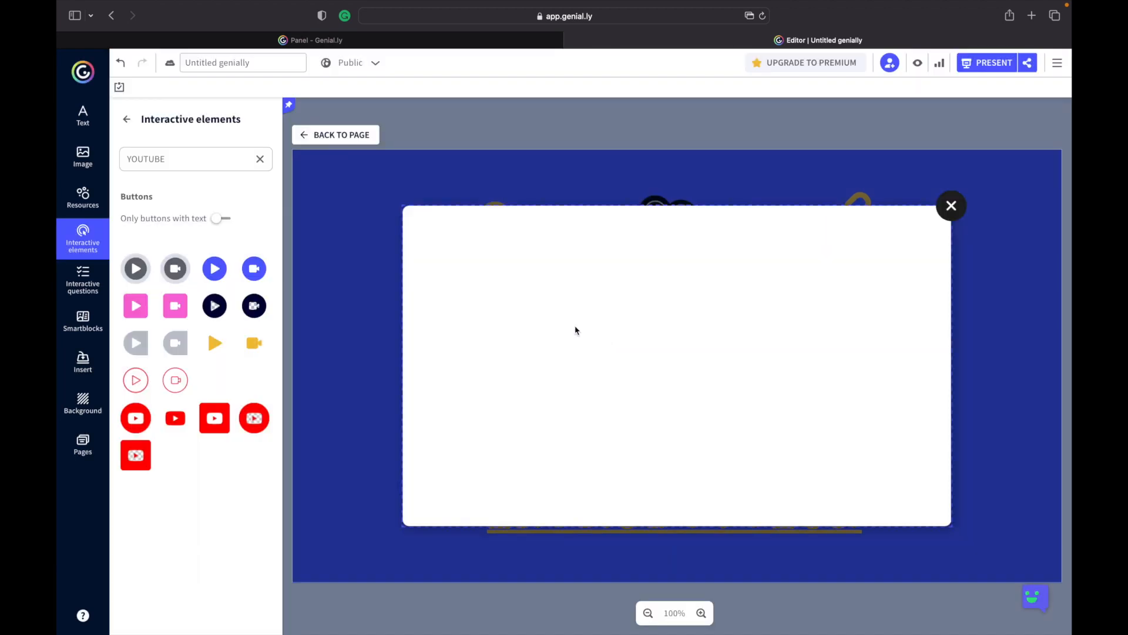
click(632, 335)
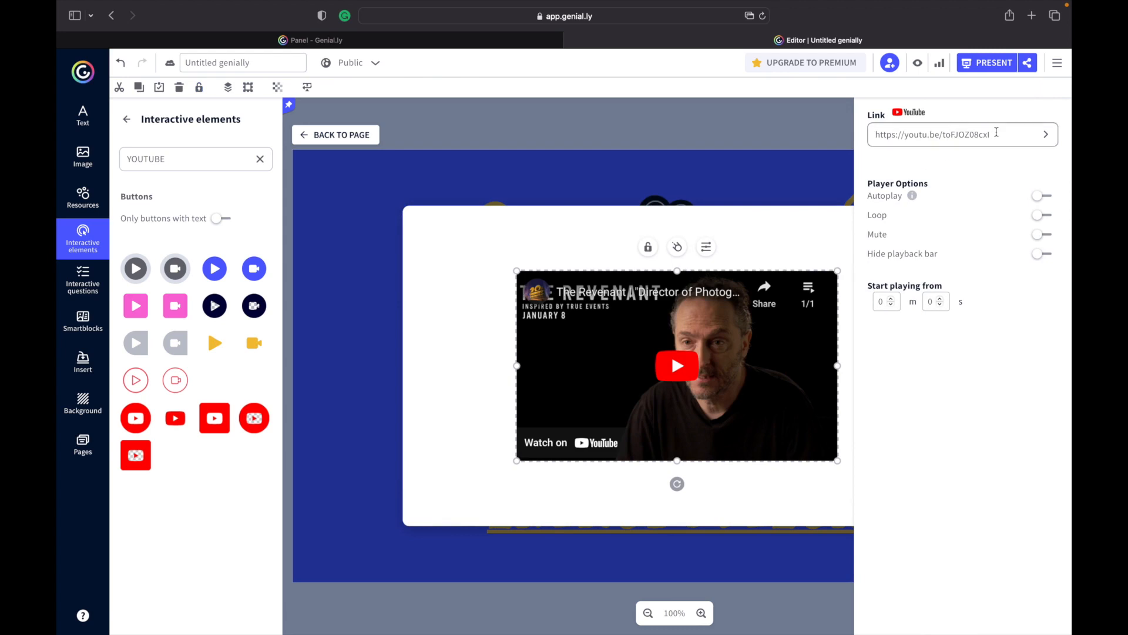
Select the window video's YouTube link and turn on the video's Autoplay and Hide playback bar options.
drag(997, 132, 874, 134)
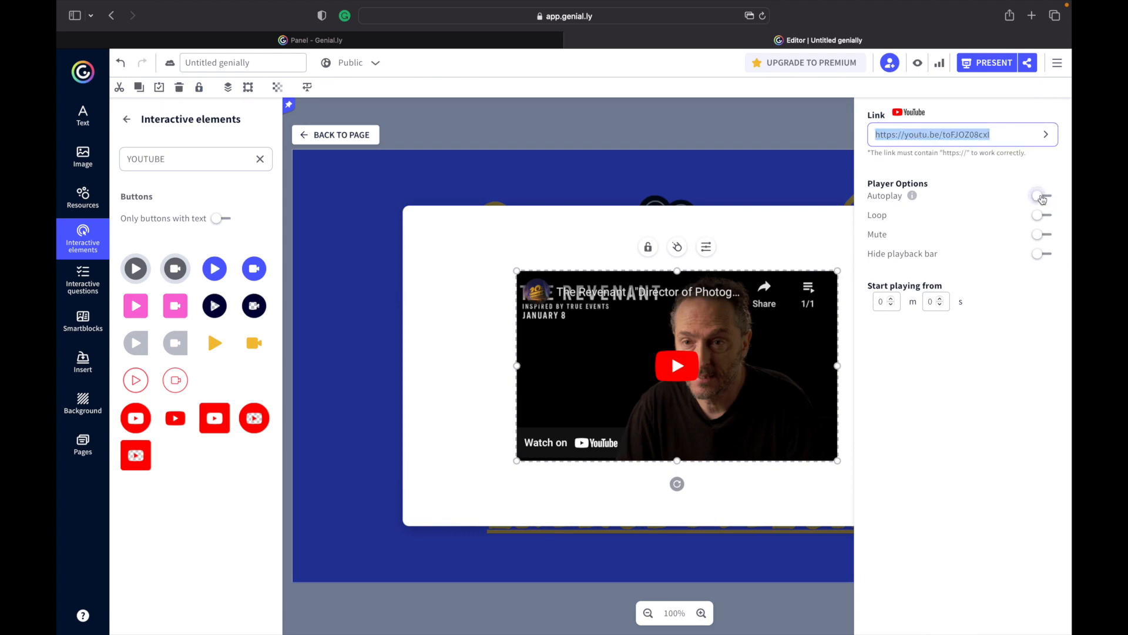
click(1042, 196)
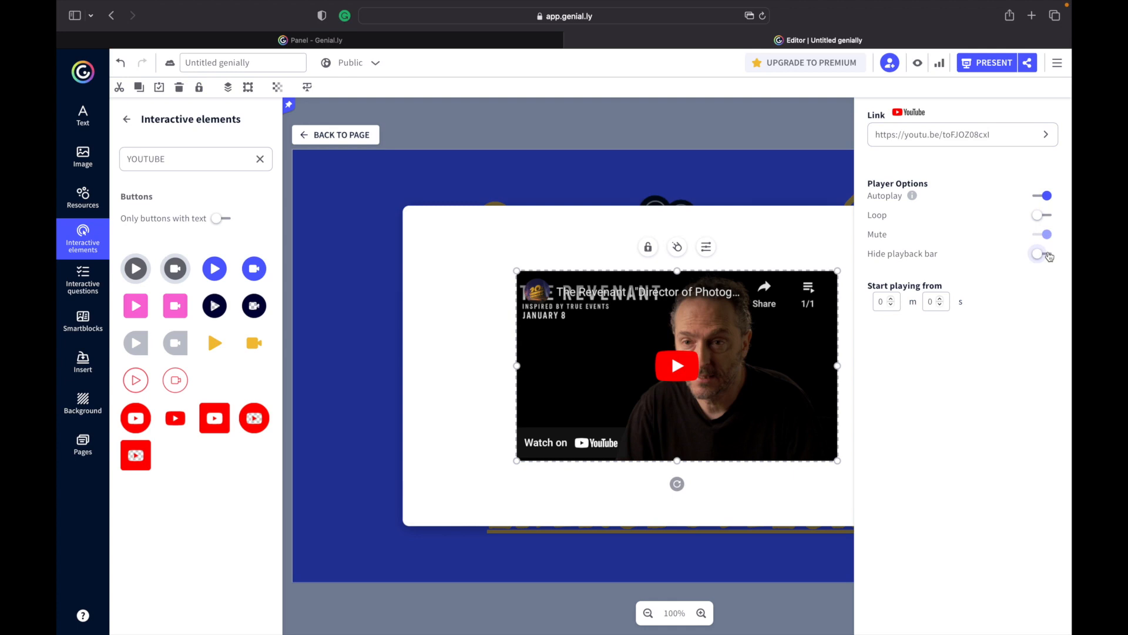
click(1049, 257)
click(766, 165)
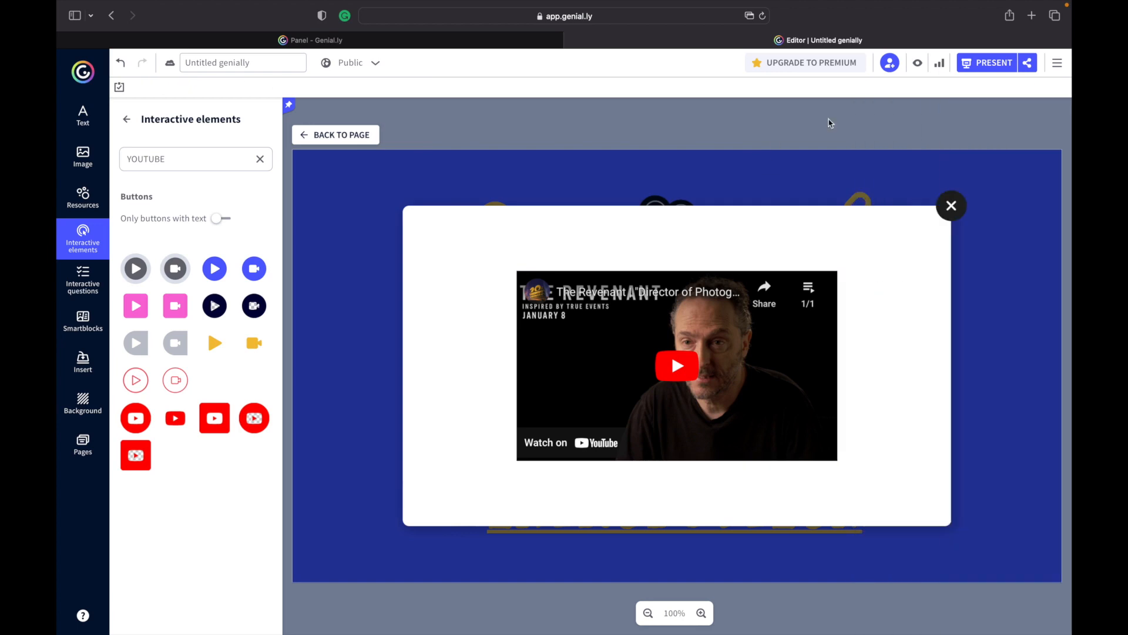
Return to the page and move the play button to the lower right beside the INTRODUCTION title.
click(955, 211)
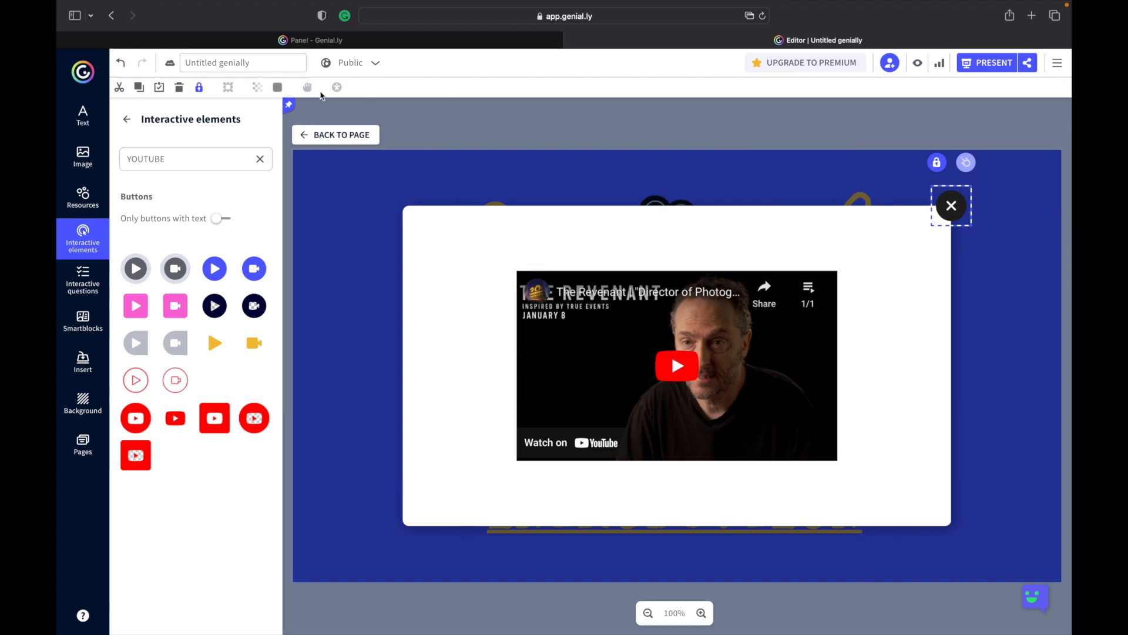
click(329, 135)
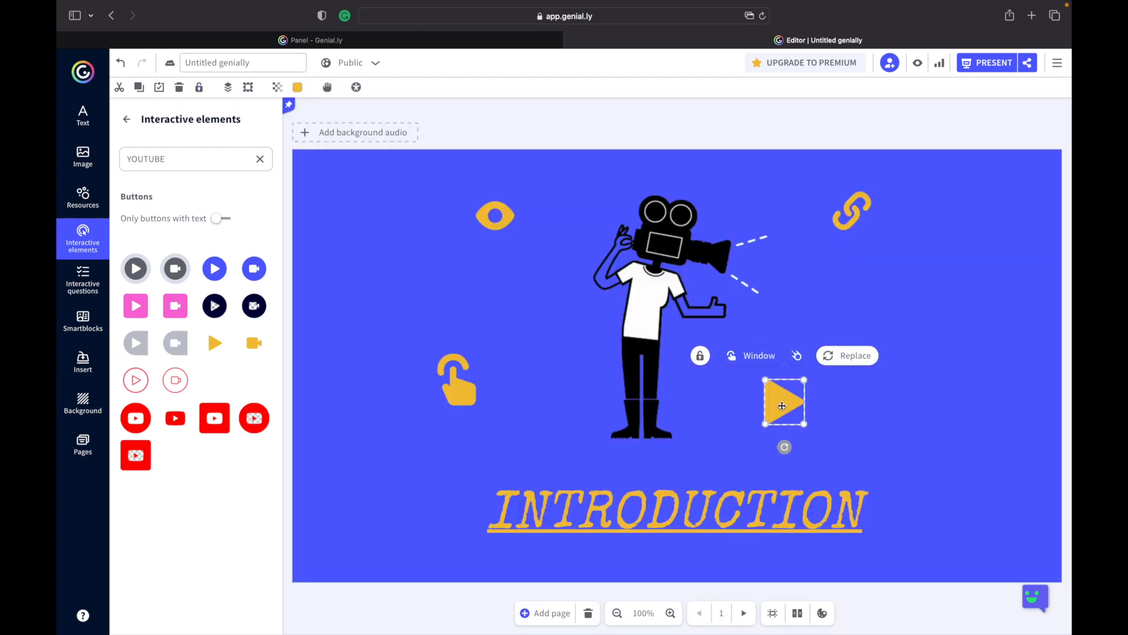
drag(782, 406, 882, 339)
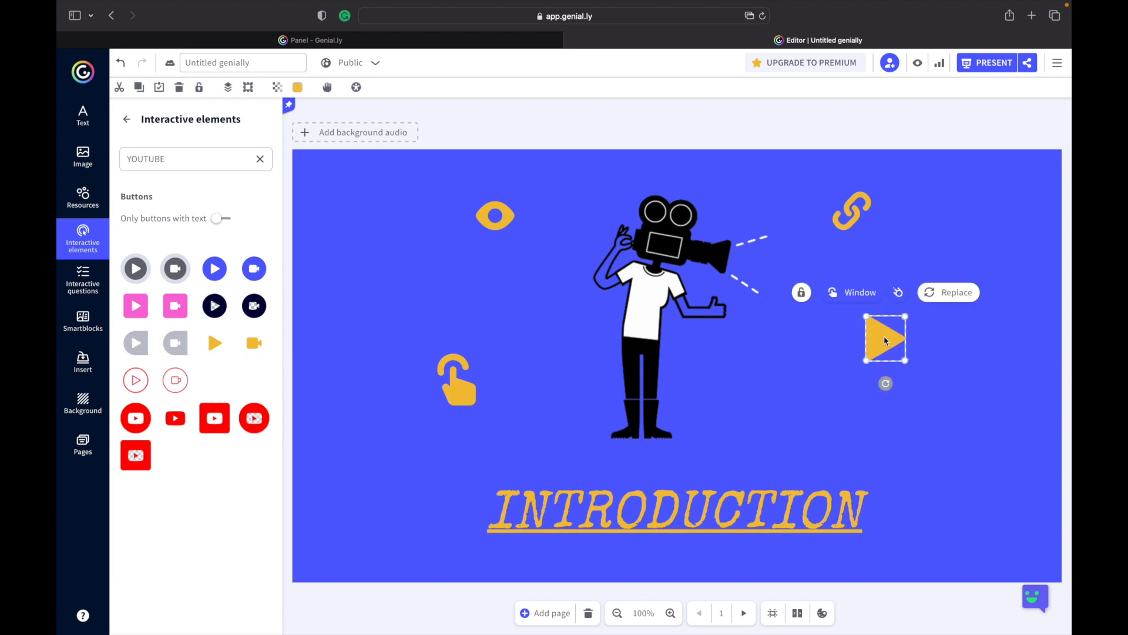
drag(883, 340, 941, 515)
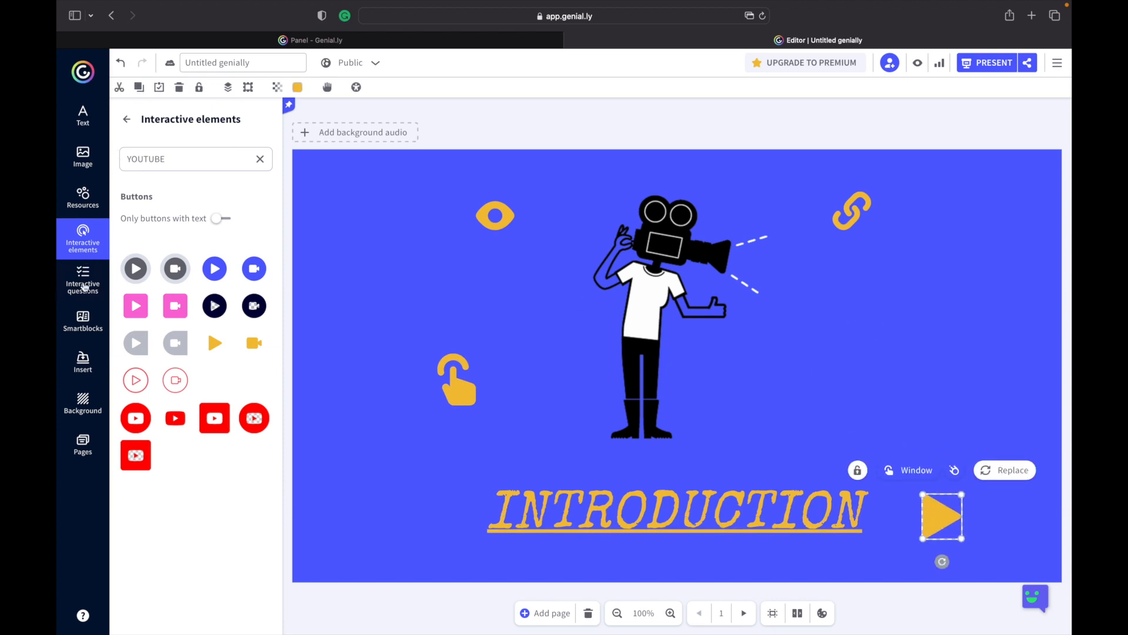
Embed the YouTube video directly on the page by pasting its link as an inserted video.
click(85, 363)
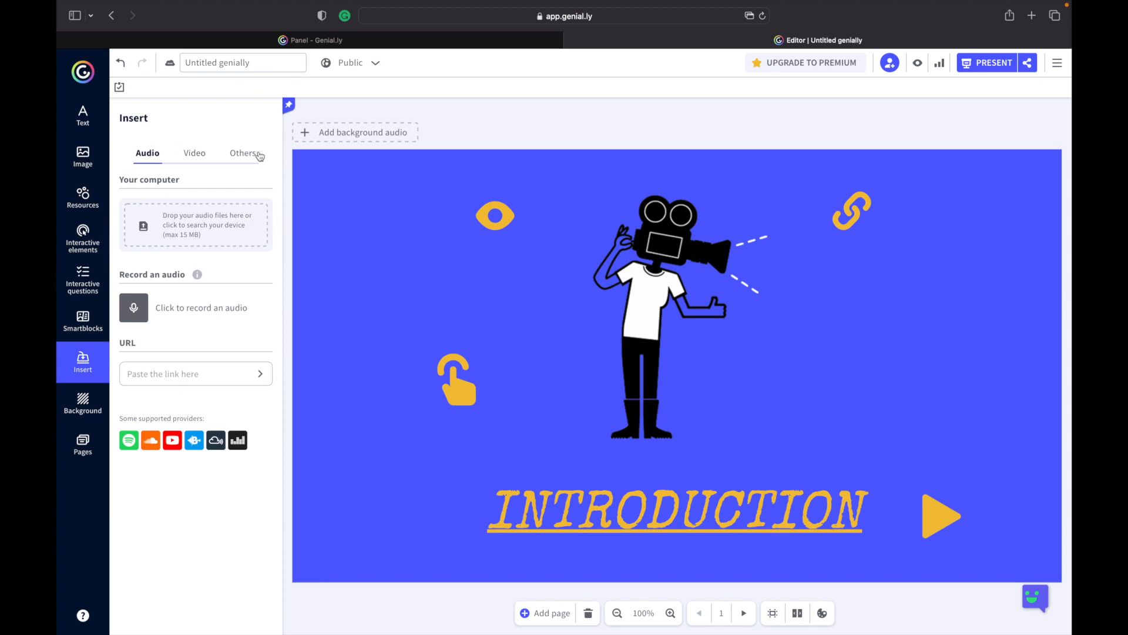
click(194, 154)
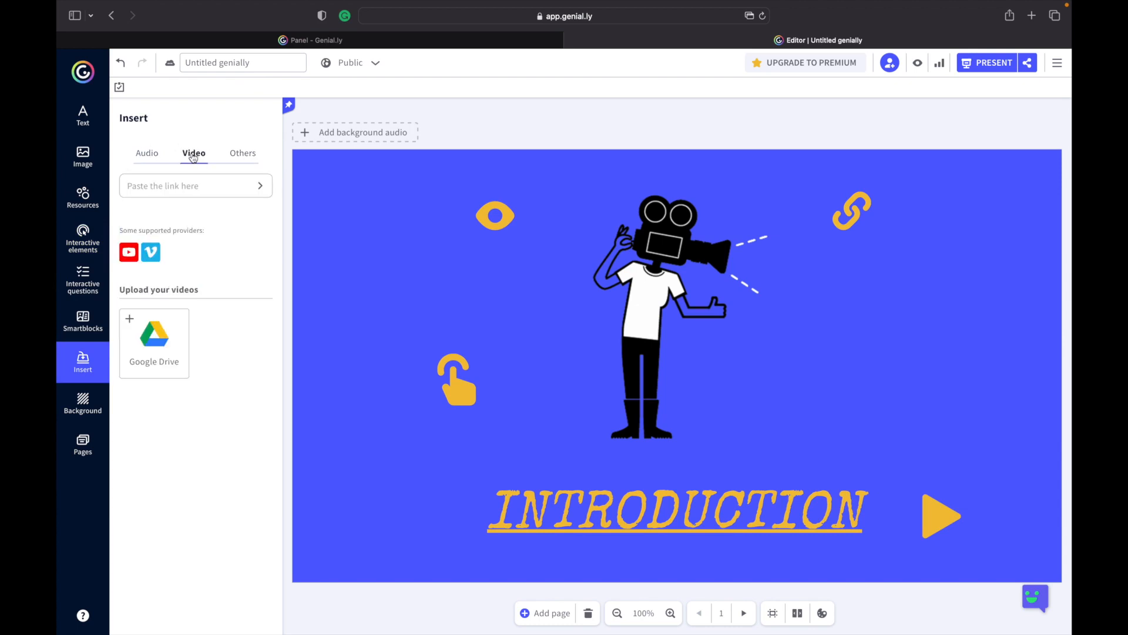
click(216, 187)
key(super+v)
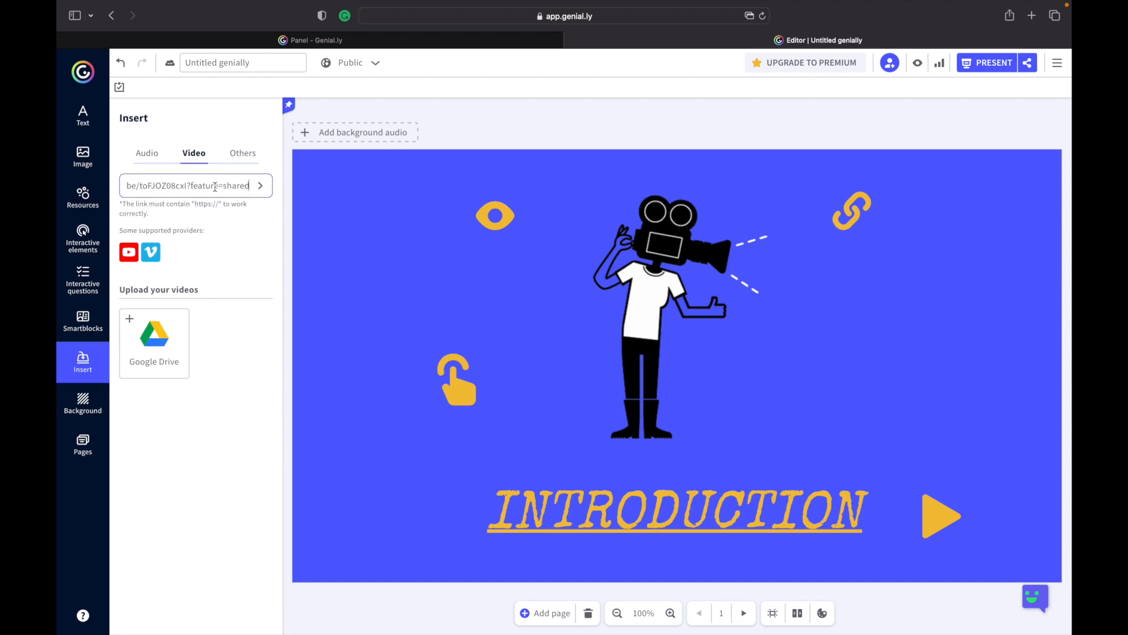
key(Return)
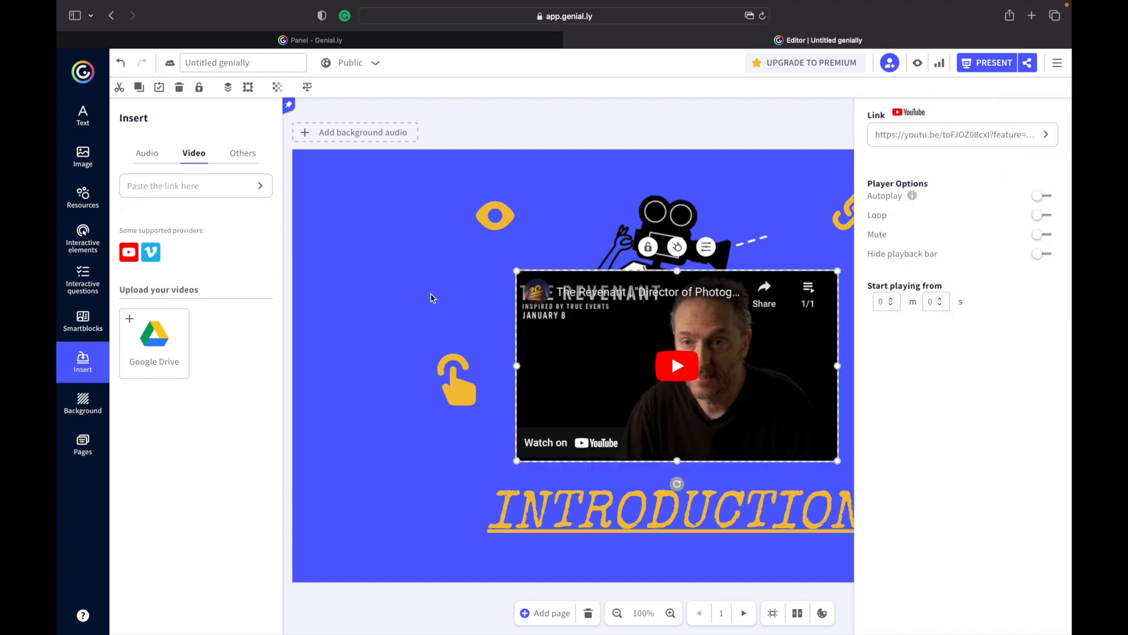
Shrink the embedded video and place it on the right side of the page under the chain icon.
drag(620, 339, 424, 280)
drag(632, 328, 1003, 379)
drag(798, 333, 806, 340)
drag(700, 270, 895, 322)
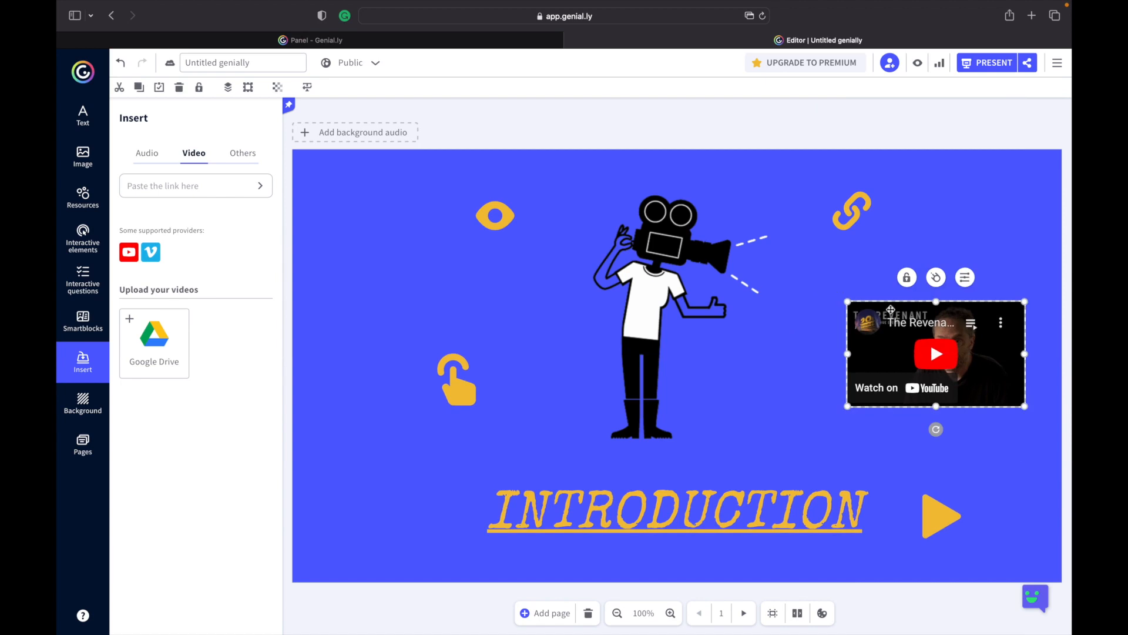
Preview the presentation and open the play button's video window.
click(918, 63)
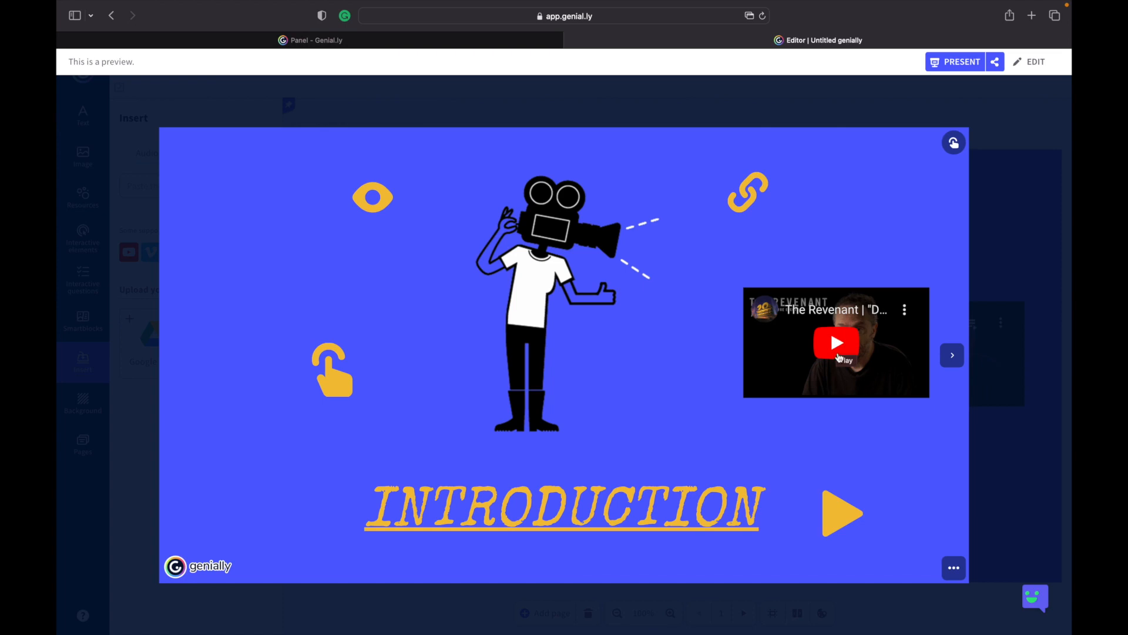
click(838, 516)
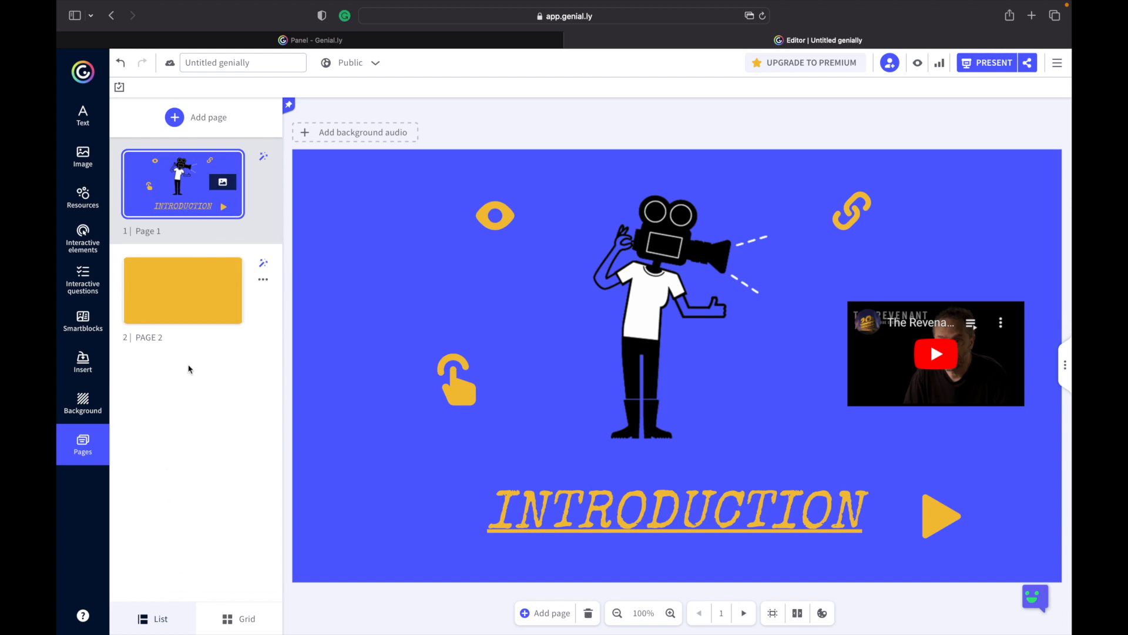
Open page 2, insert a circular back-arrow icon from the resources, and shrink it into the page's lower right corner.
click(194, 295)
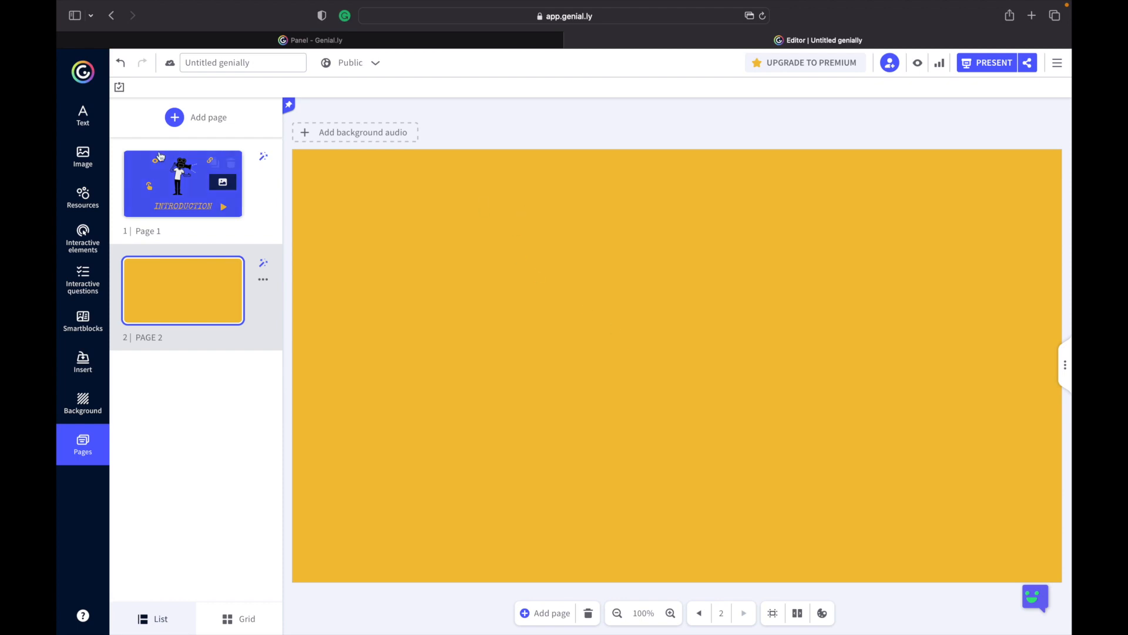
click(88, 199)
scroll(208, 326, down, 3)
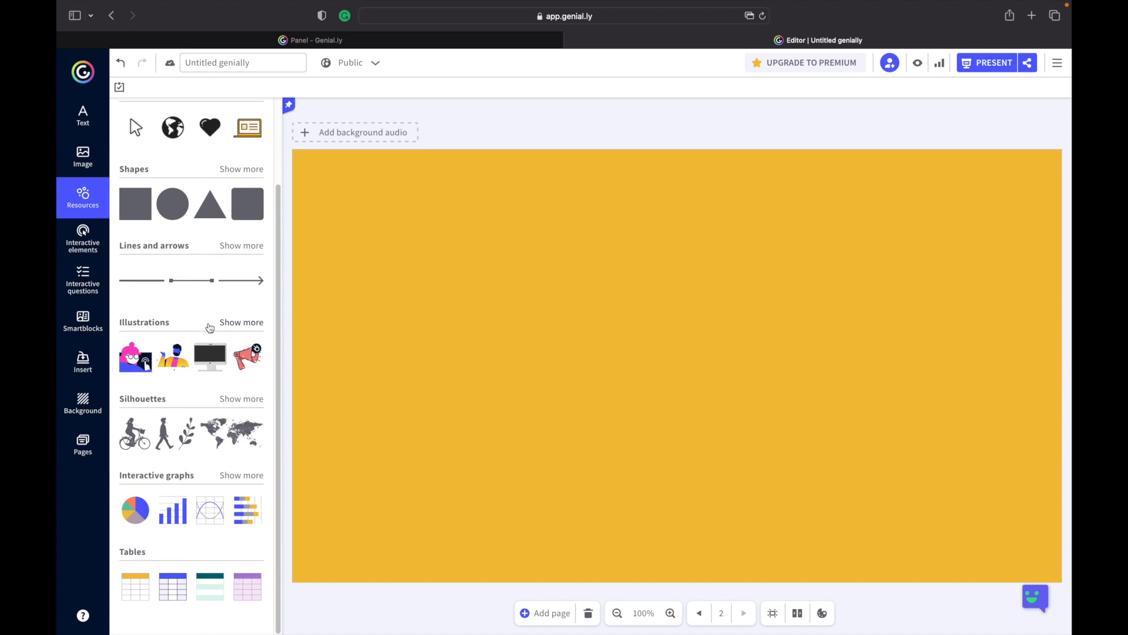
scroll(210, 328, up, 3)
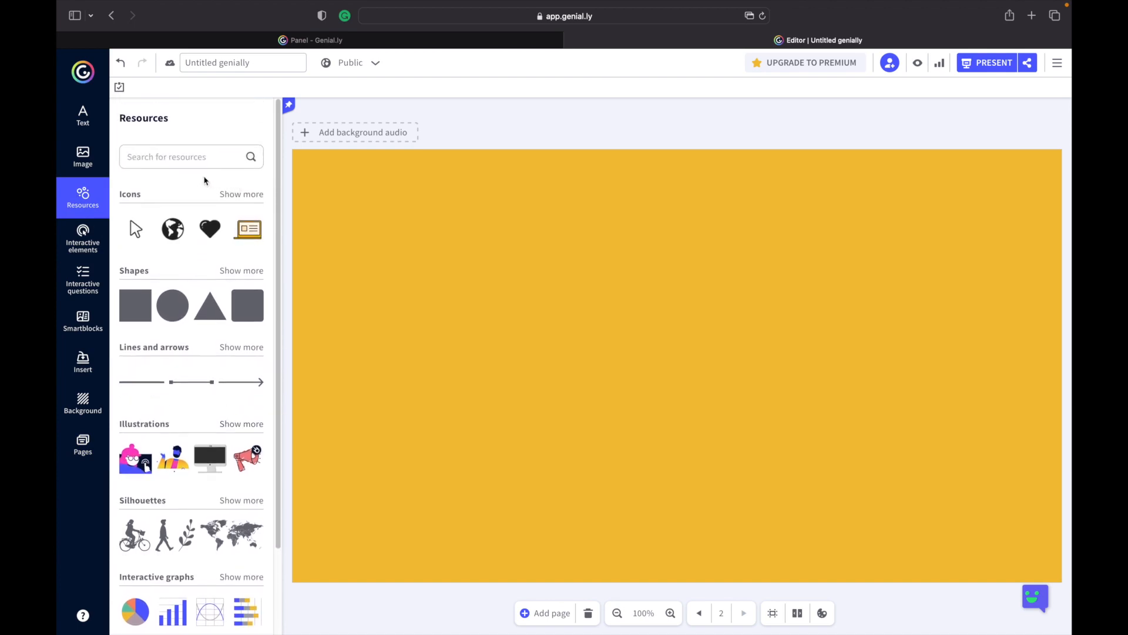
click(241, 349)
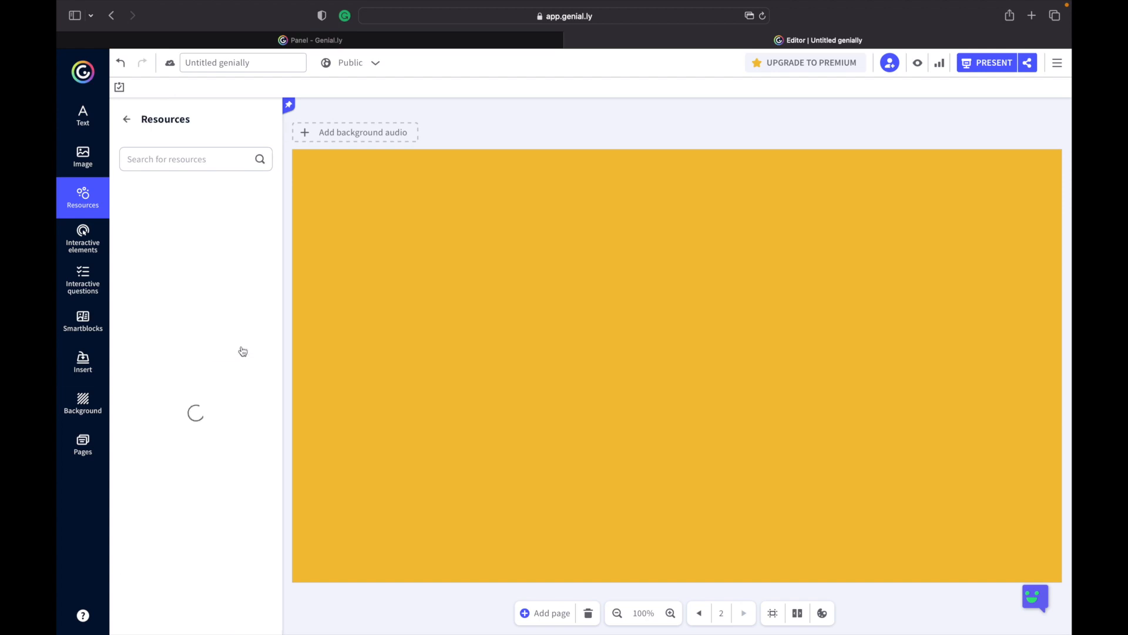
scroll(241, 351, down, 10)
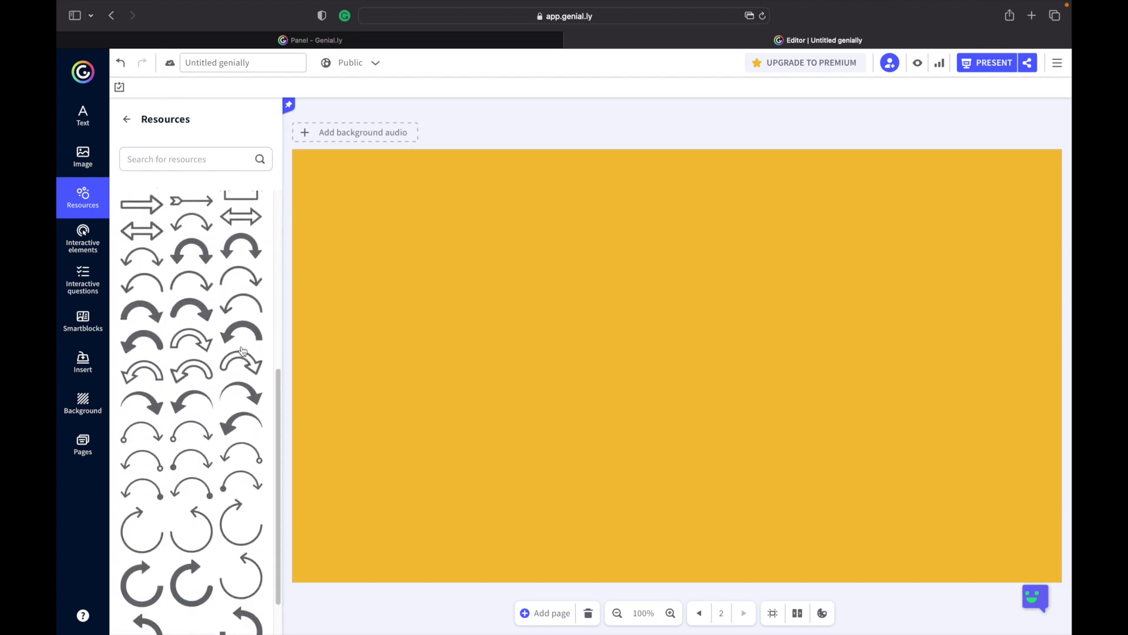
scroll(243, 351, down, 10)
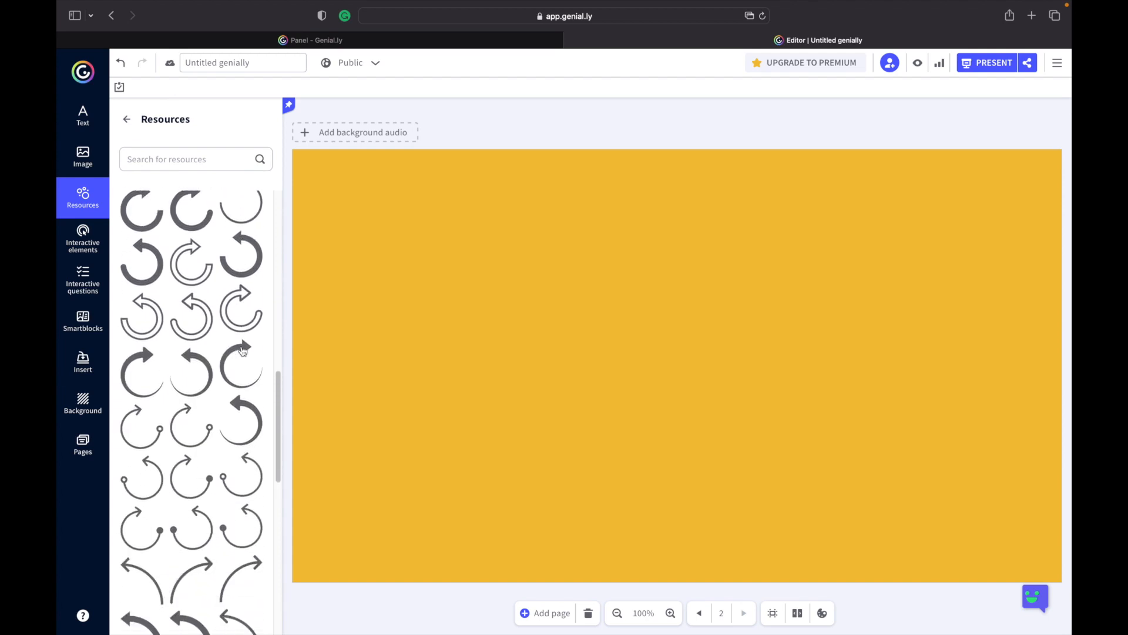
scroll(242, 351, down, 10)
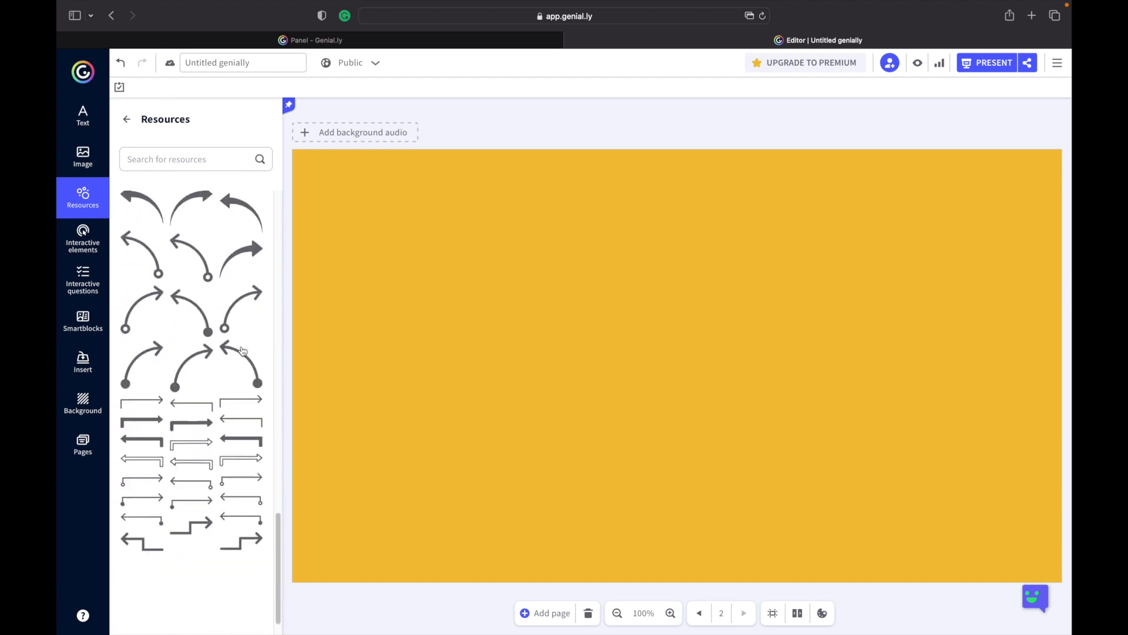
scroll(243, 350, up, 5)
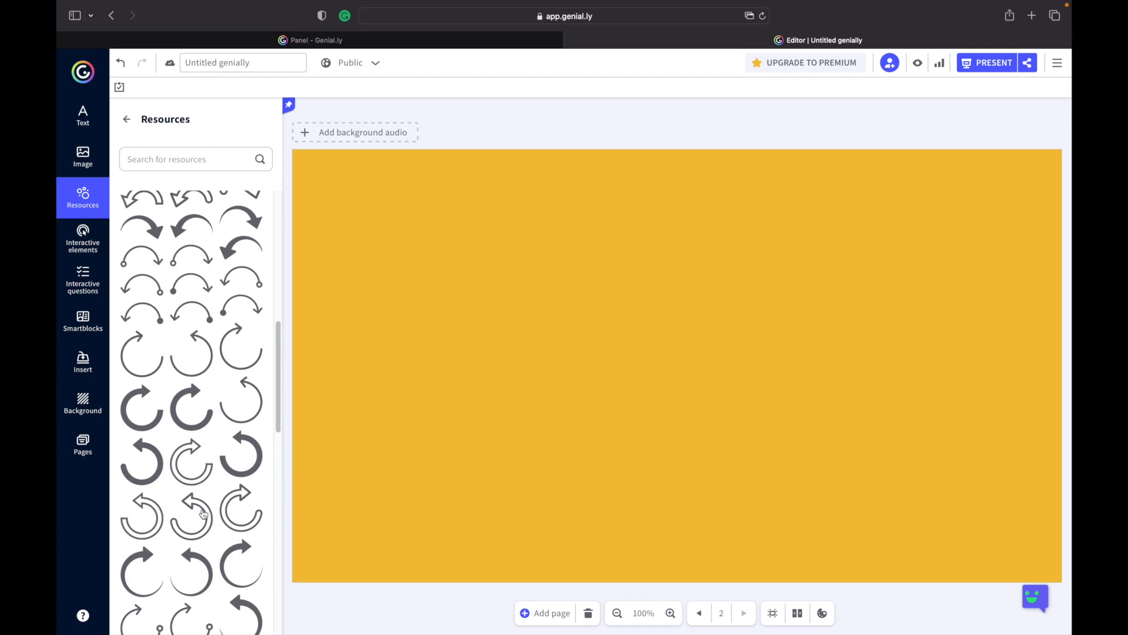
click(204, 515)
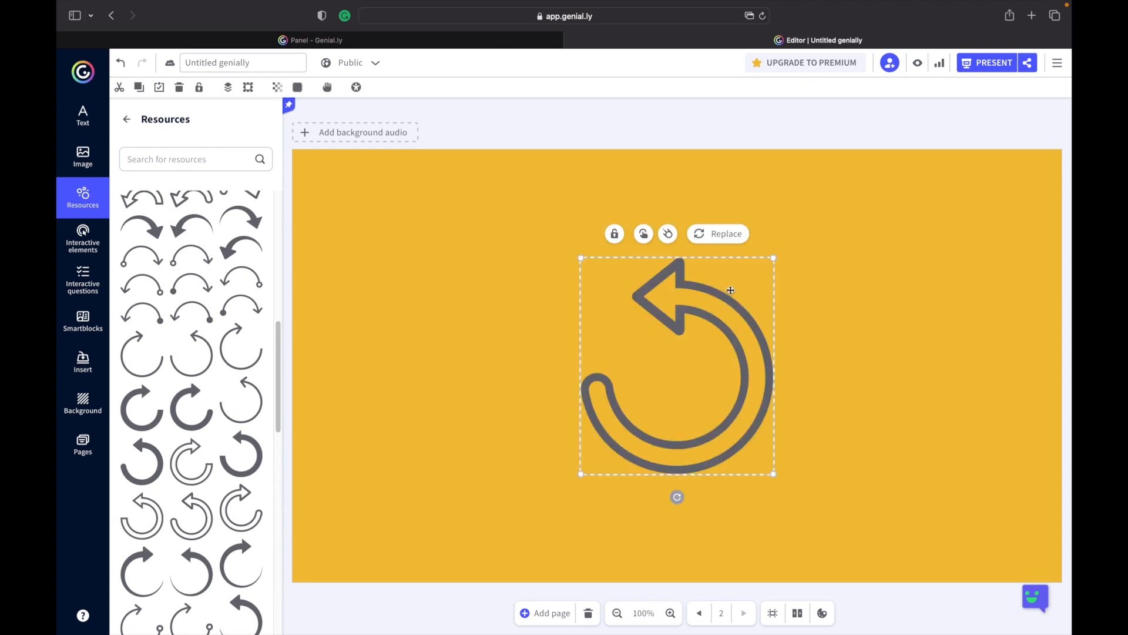
drag(581, 258, 710, 403)
drag(757, 448, 1010, 525)
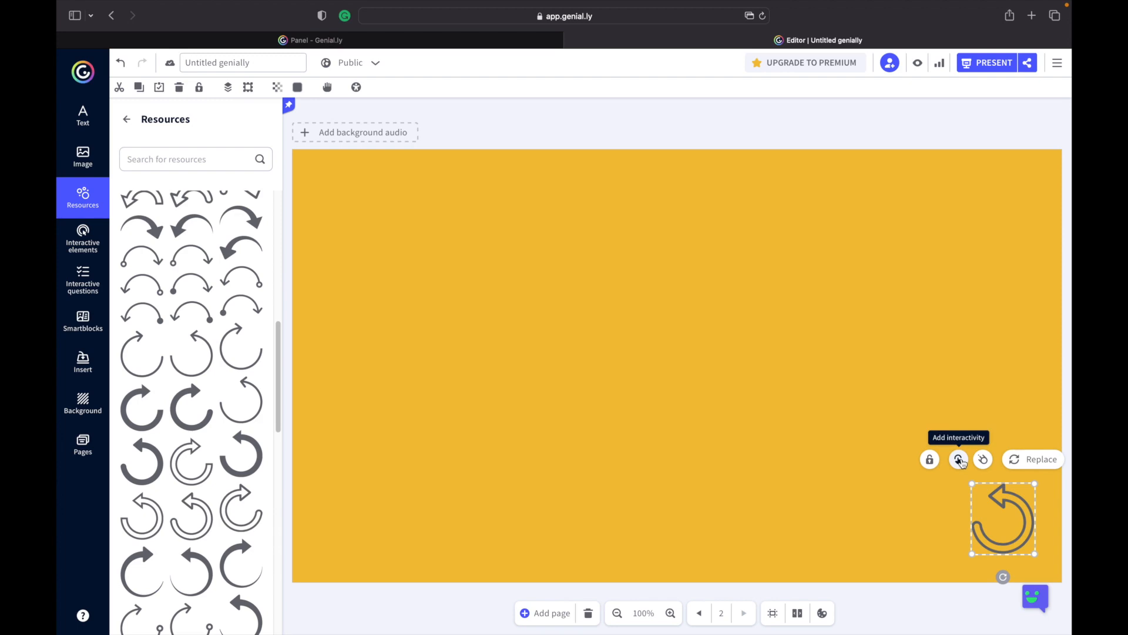
Give the arrow a go-to-page interaction that jumps to the first page.
click(959, 460)
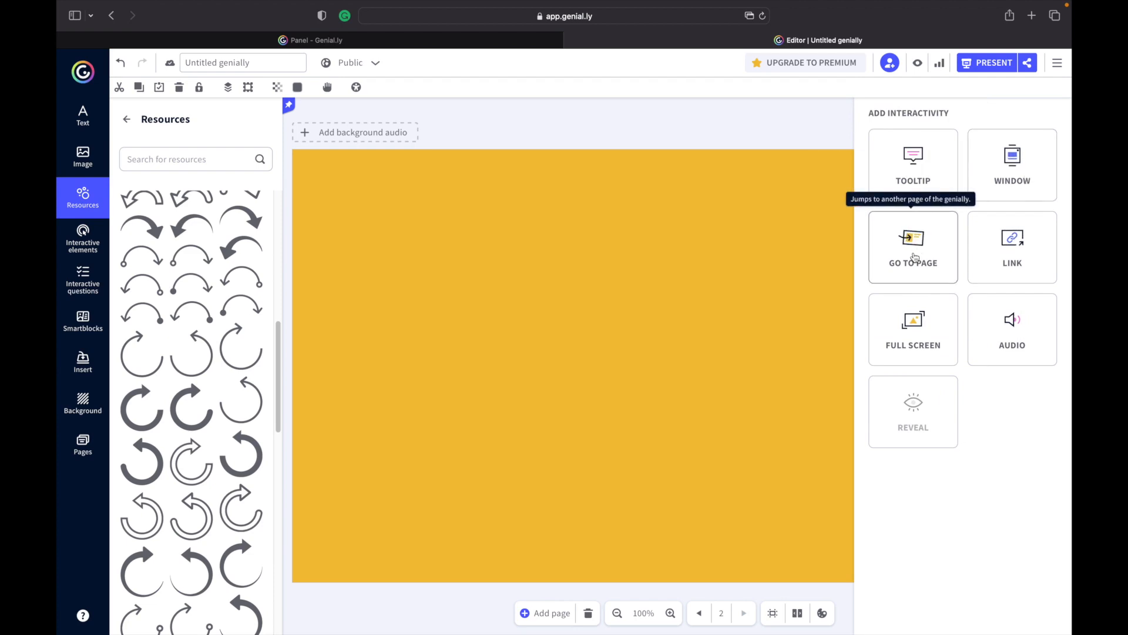
click(915, 257)
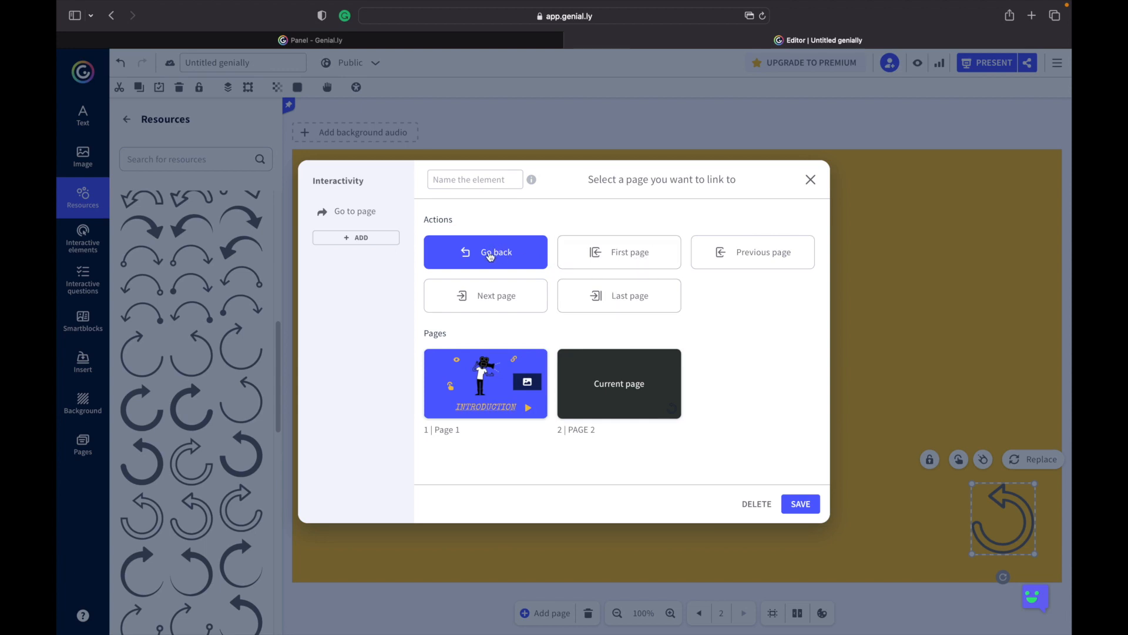
click(638, 256)
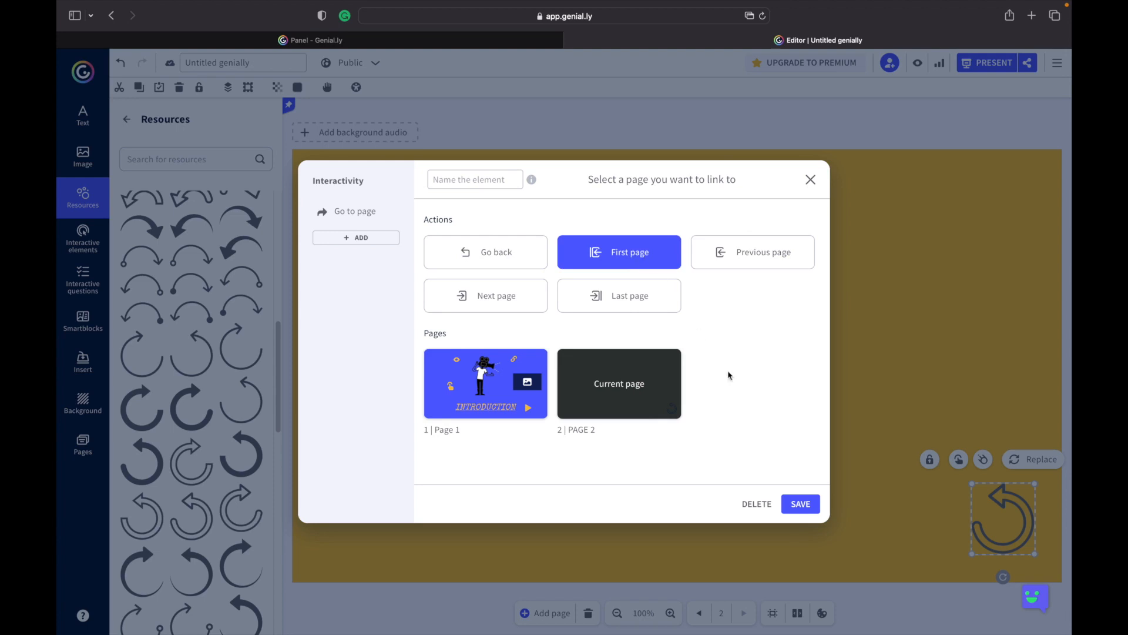
click(801, 504)
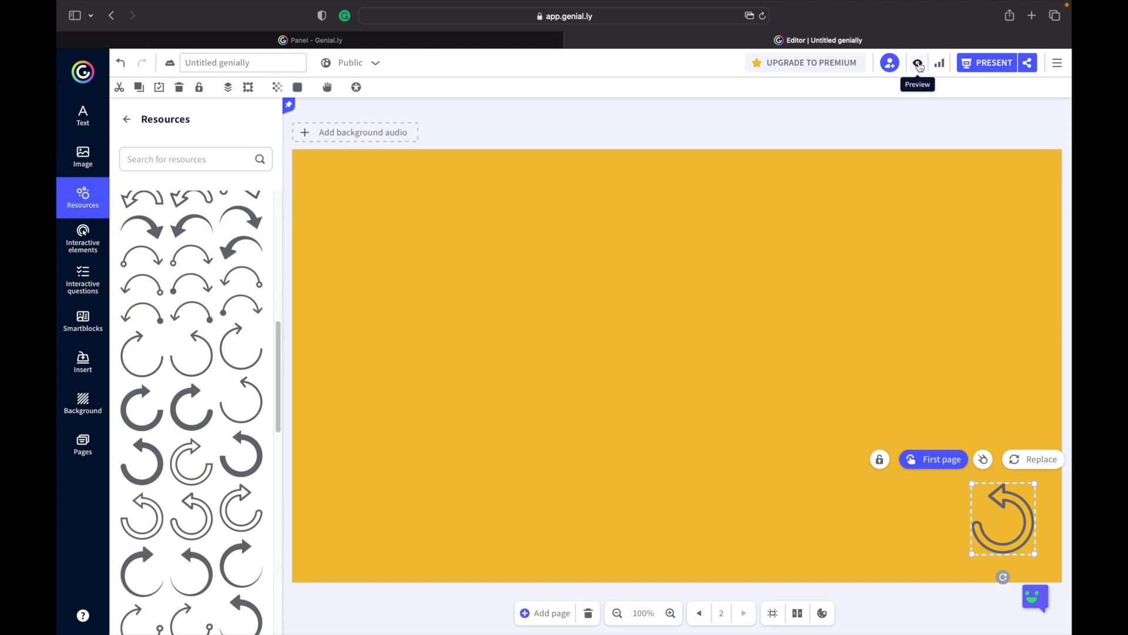
Preview the presentation, moving between the two pages and testing the back arrow.
click(918, 65)
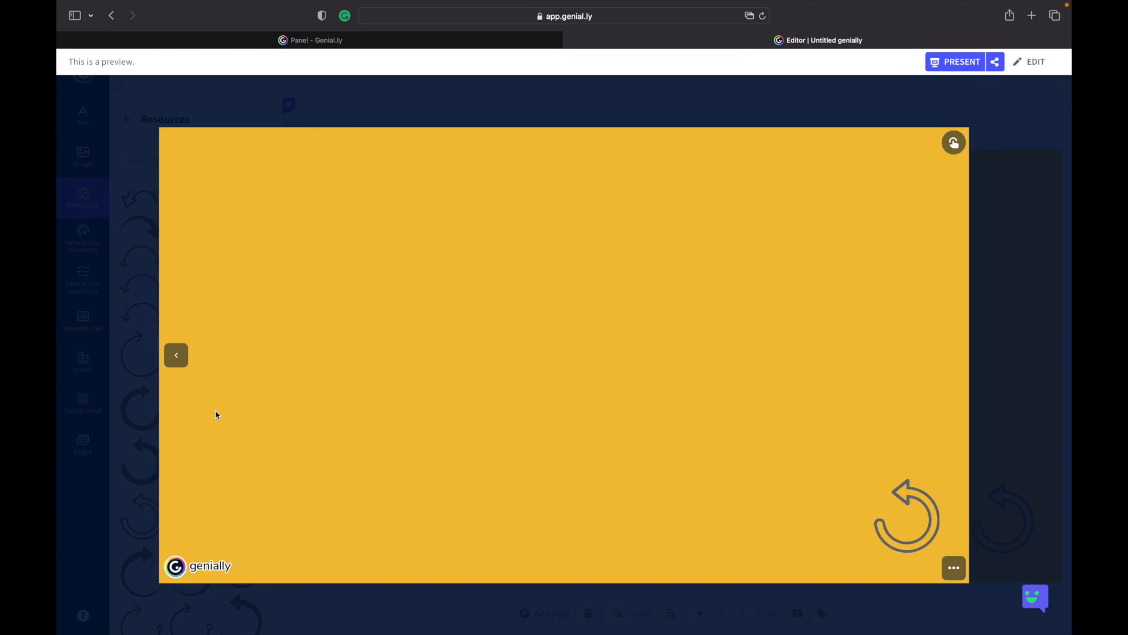
click(177, 355)
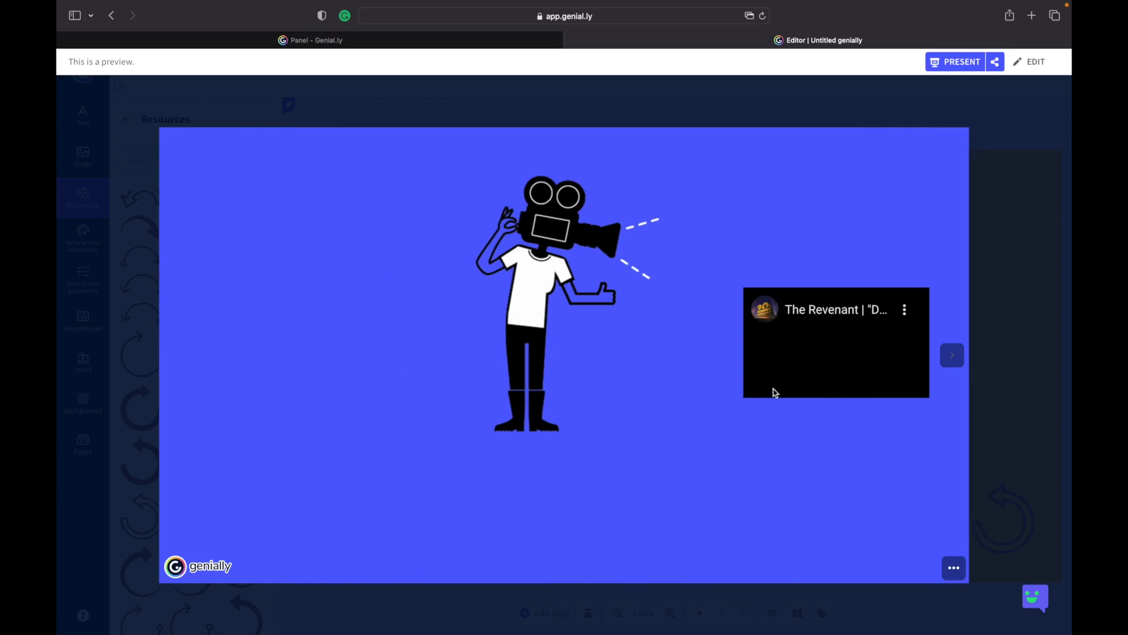
click(953, 355)
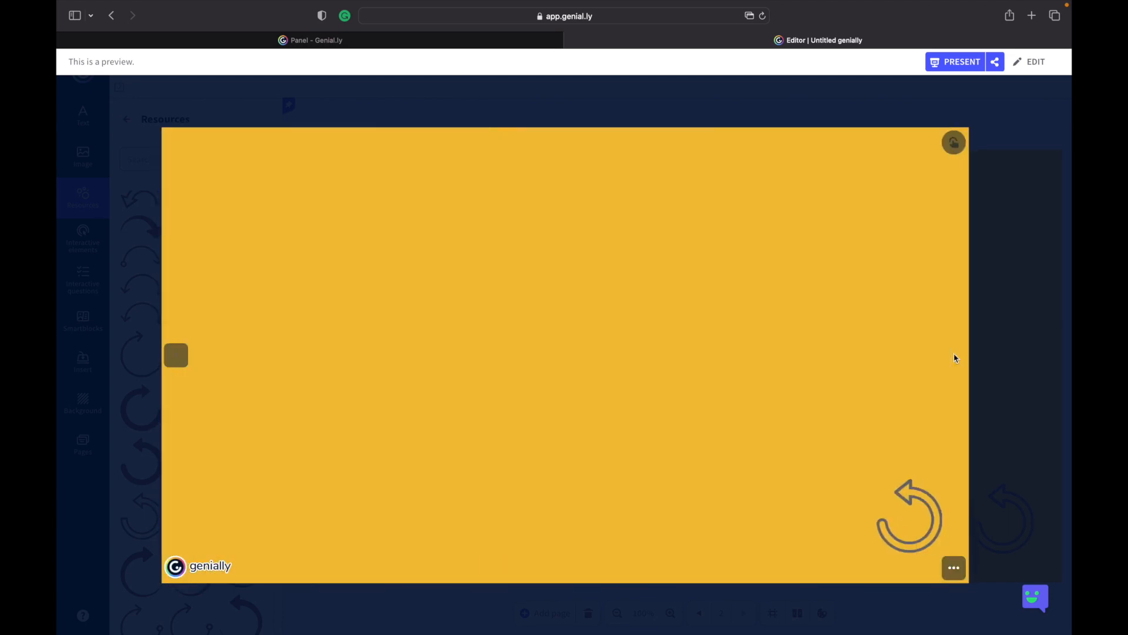
click(933, 514)
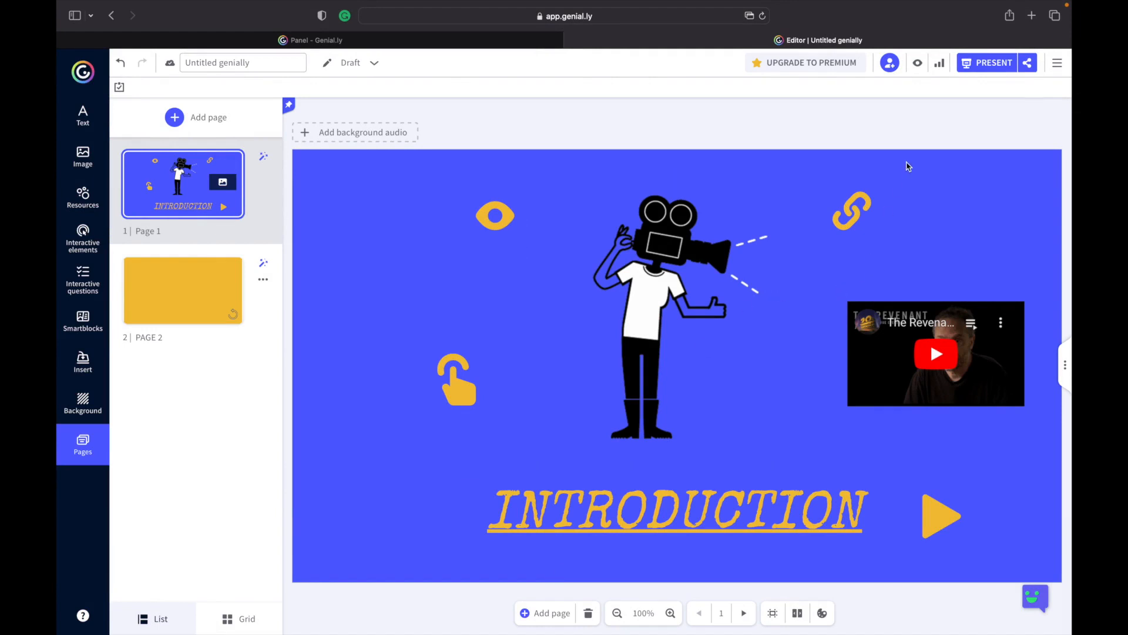
Publish the presentation as public online with the title INRODUCTION.
click(993, 66)
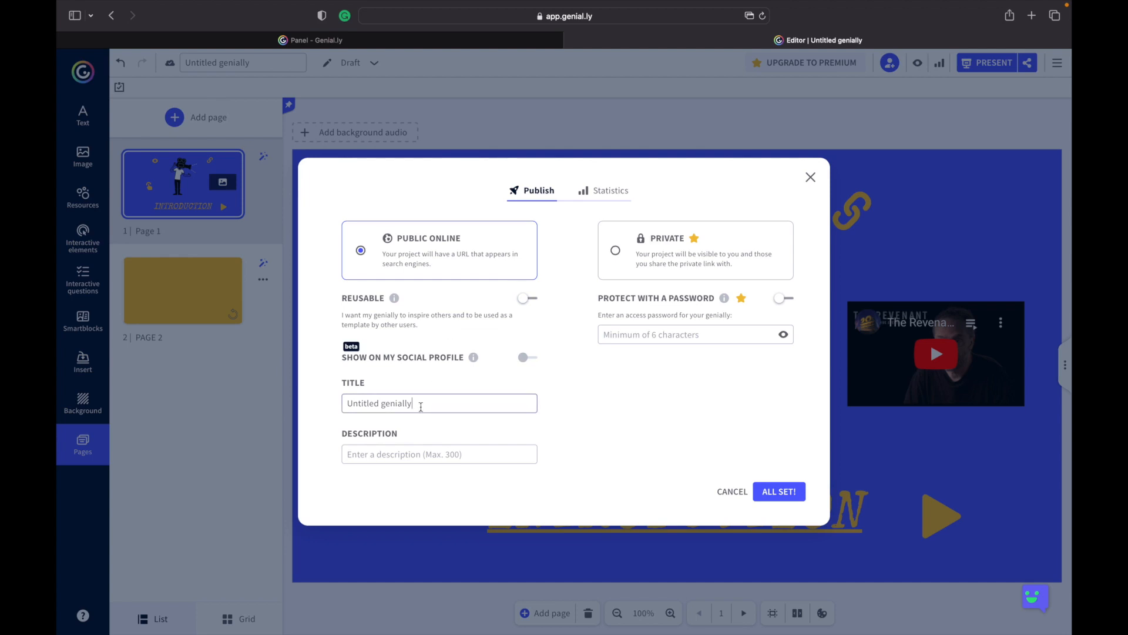
drag(411, 404, 308, 389)
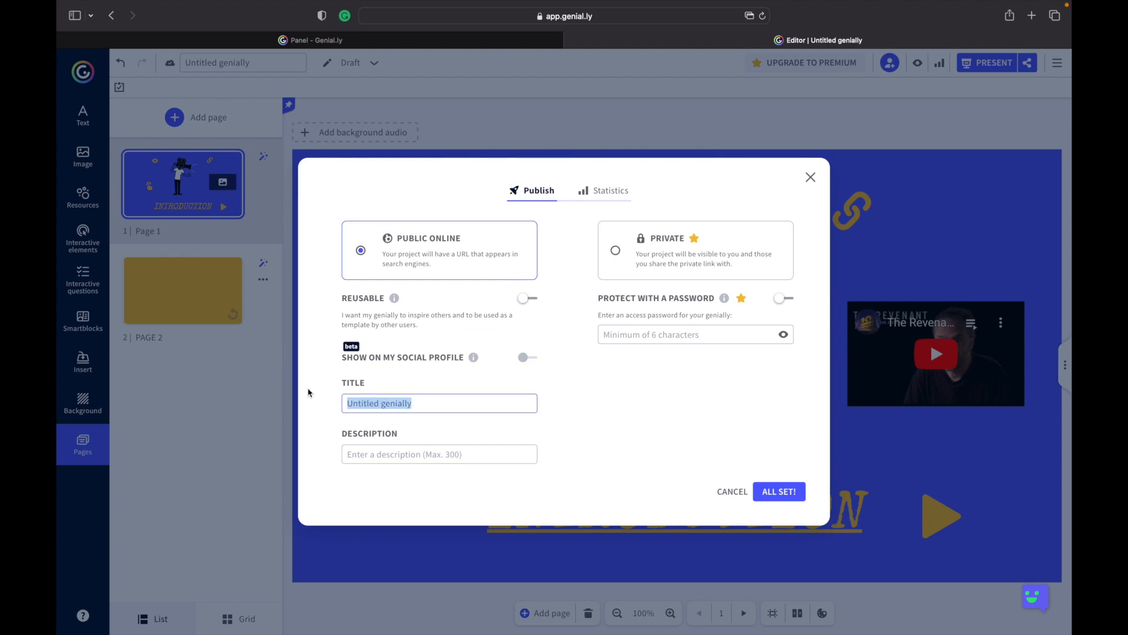
text(INROD)
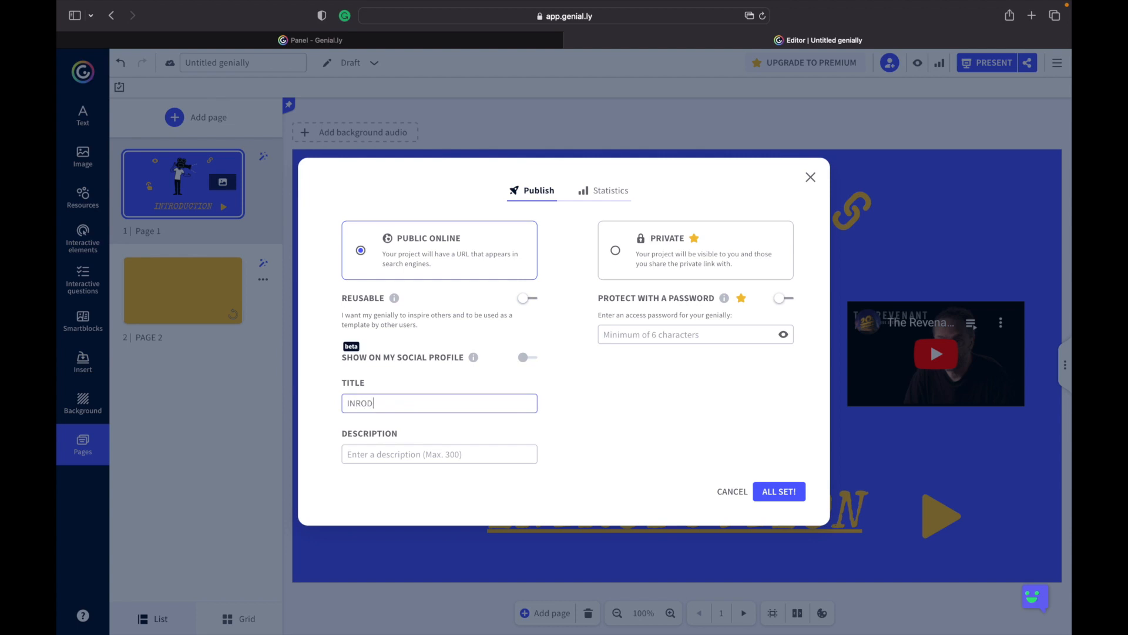
text(UCTION)
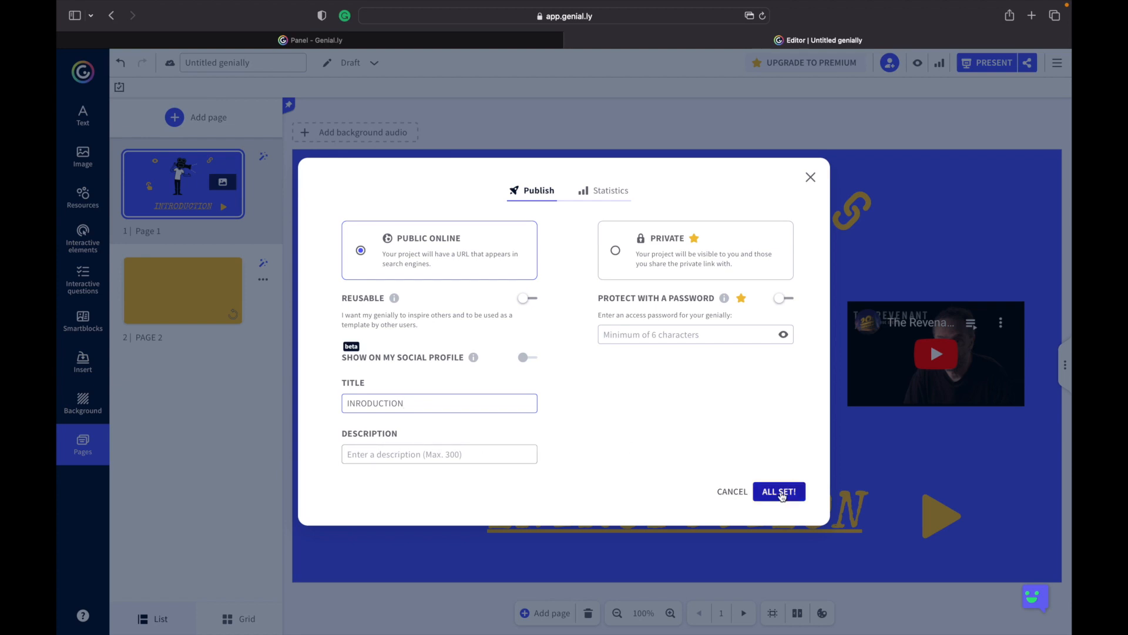
click(781, 495)
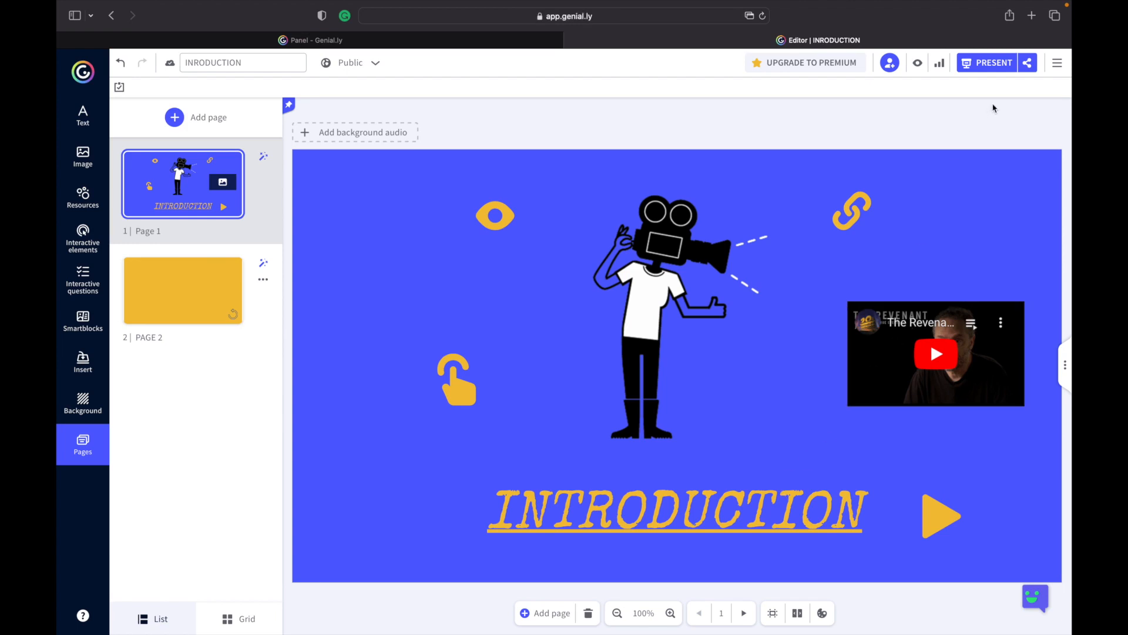
Open the share options and copy the public social page link.
click(1027, 67)
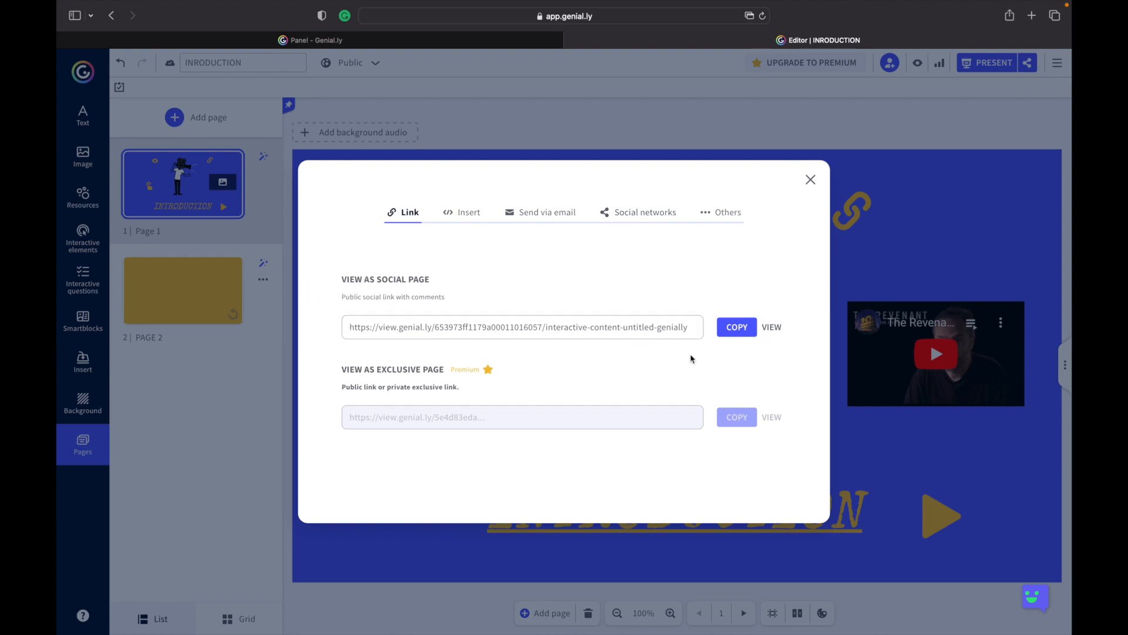
click(732, 330)
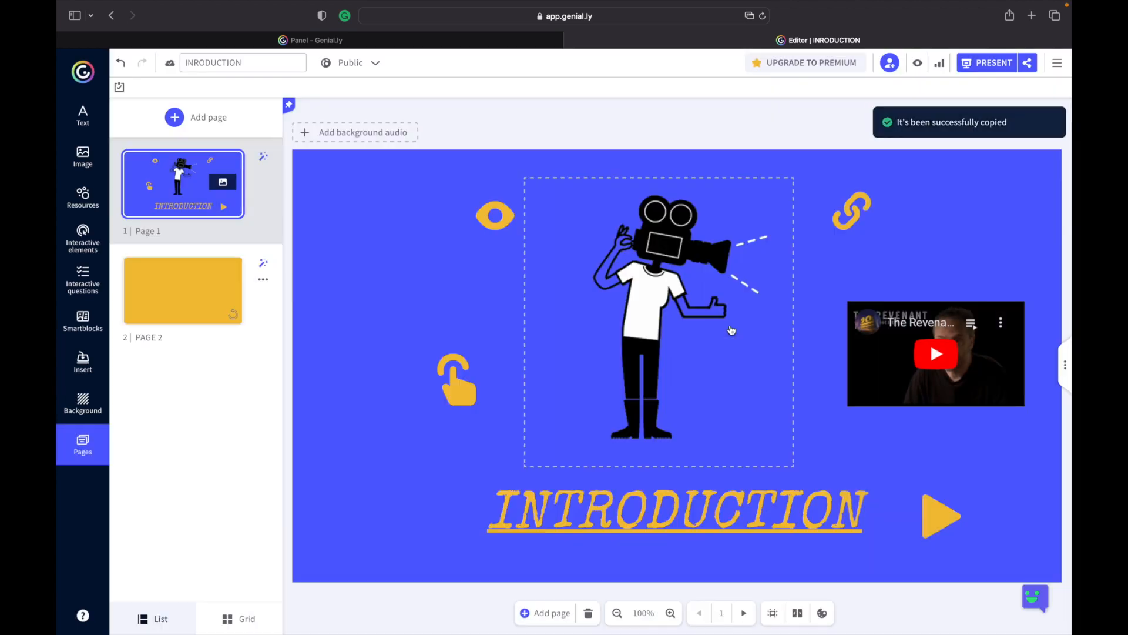